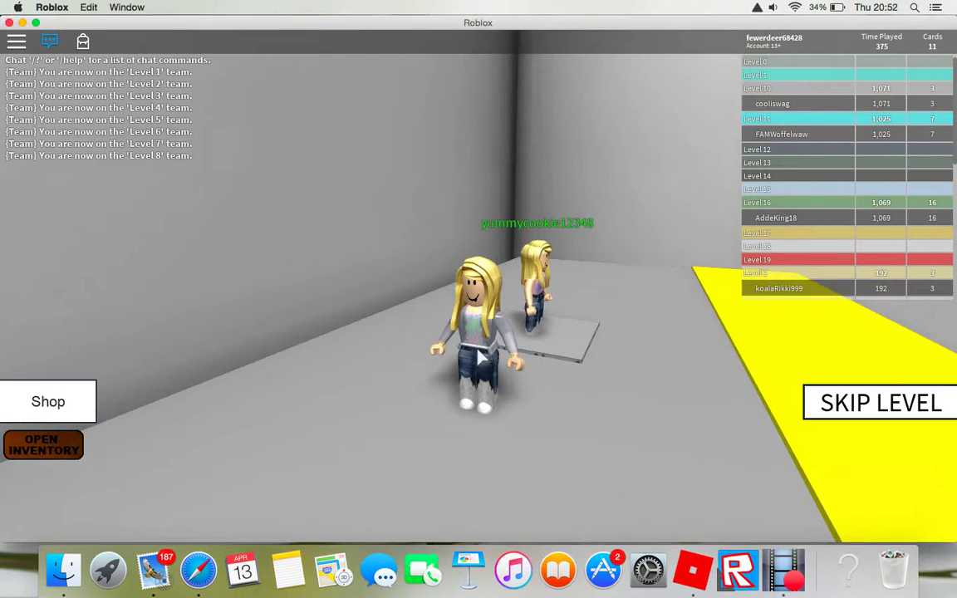
Step: Look around the checkpoint pad by turning the view and stepping the avatar back and forth
{"action": "key", "text": "w"}
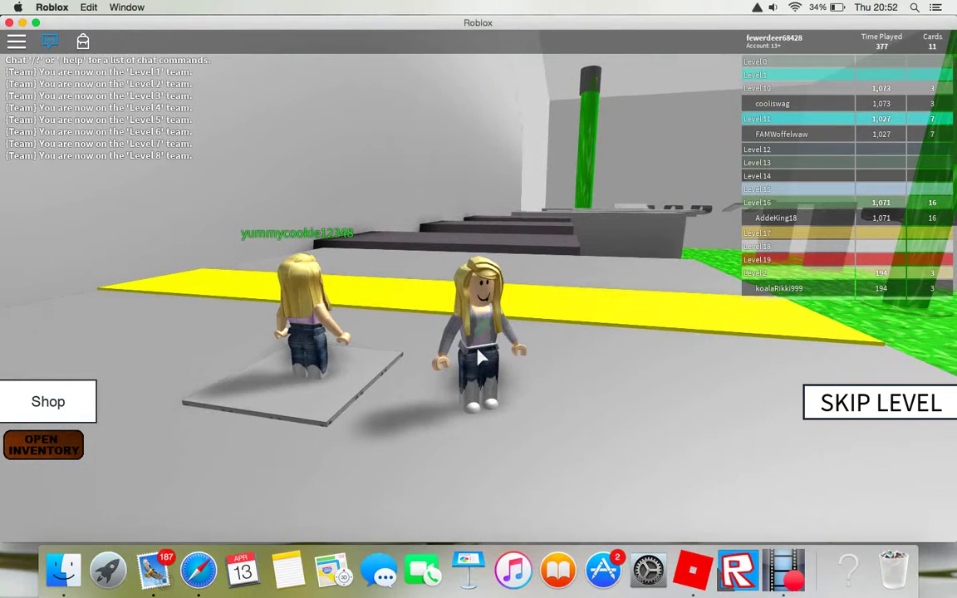
{"action": "key", "text": "d"}
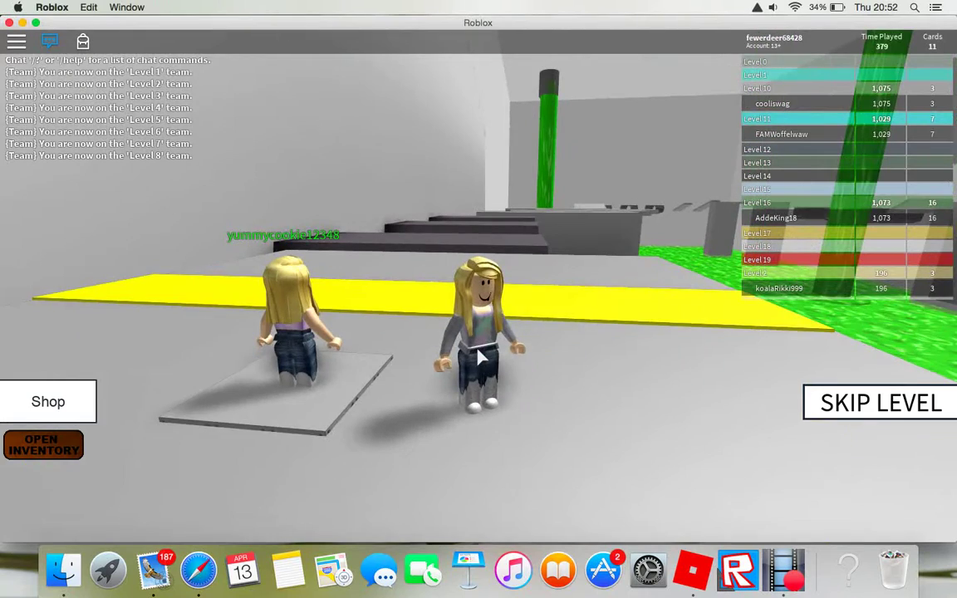
{"action": "key", "text": "d"}
{"action": "key", "text": "w"}
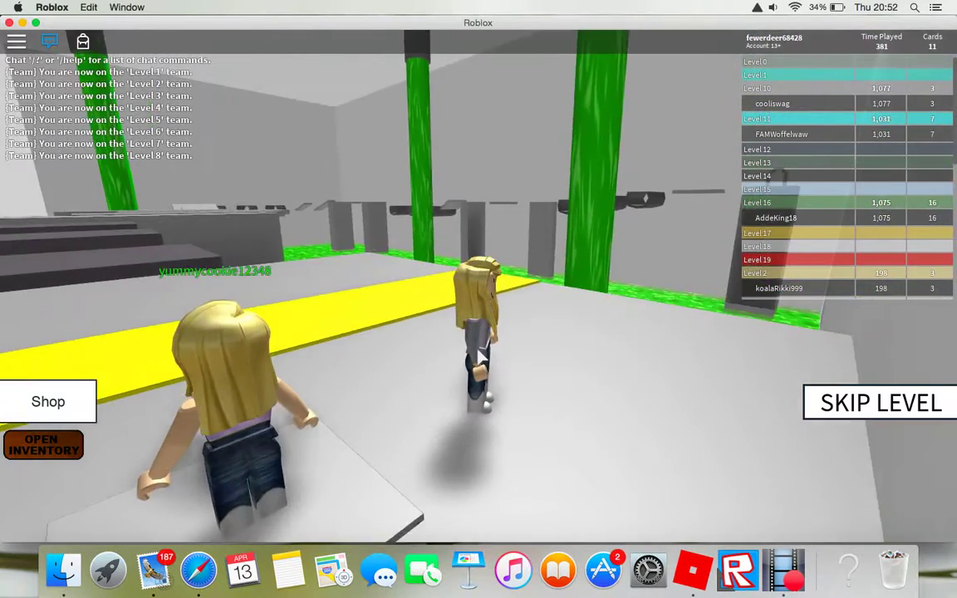
{"action": "key", "text": "s"}
{"action": "key", "text": "d"}
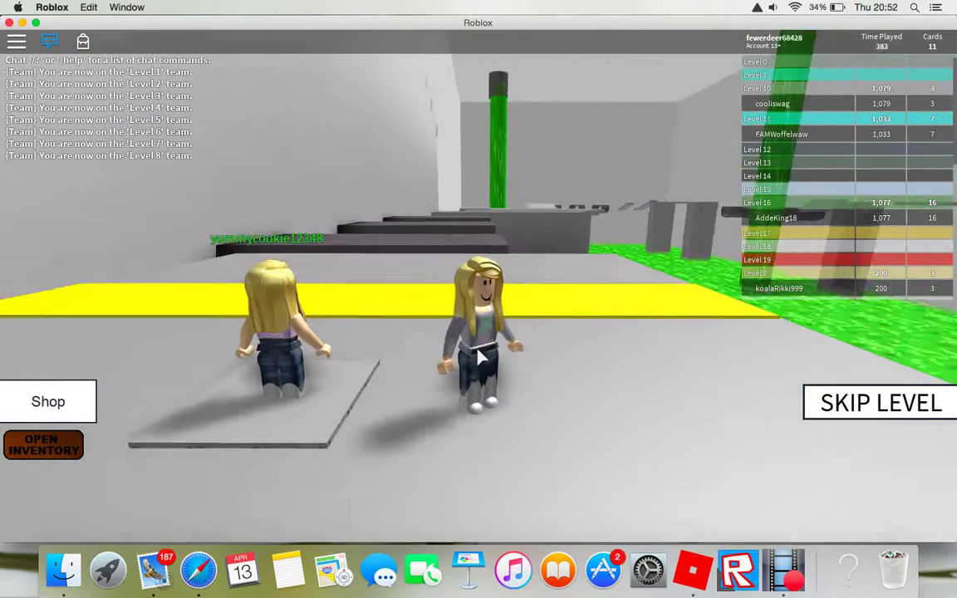
{"action": "key", "text": "s"}
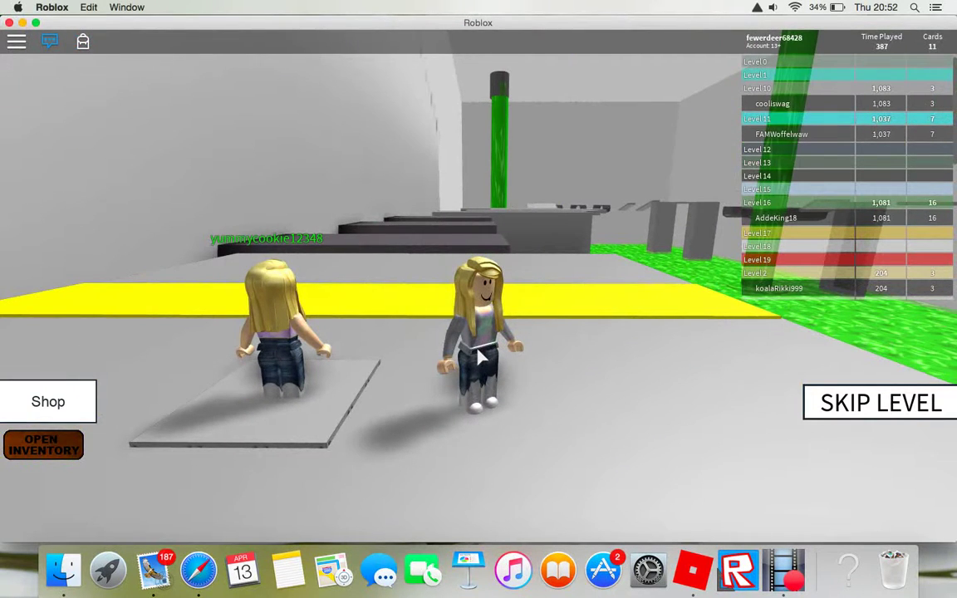
{"action": "key", "text": "s"}
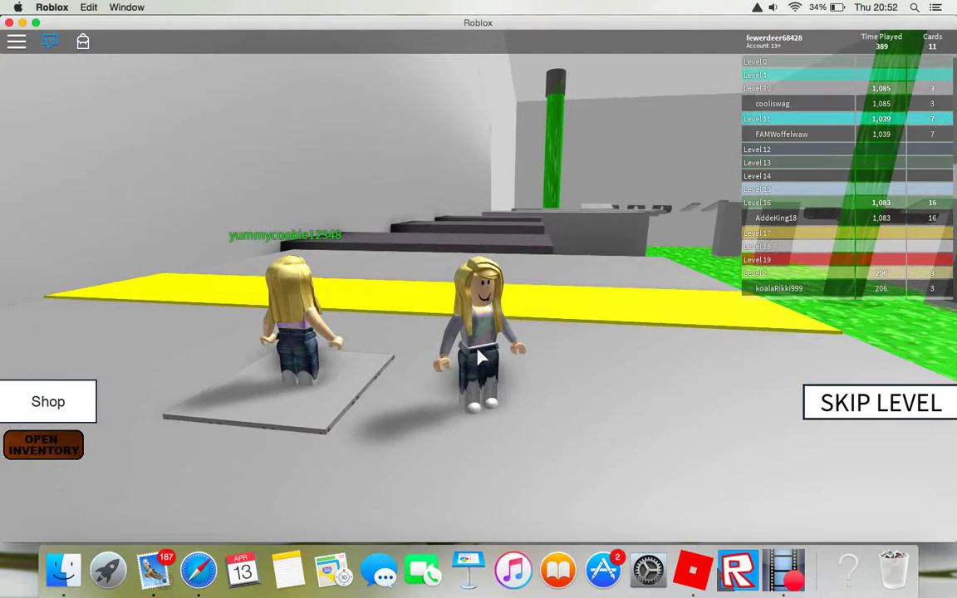
{"action": "key", "text": "s"}
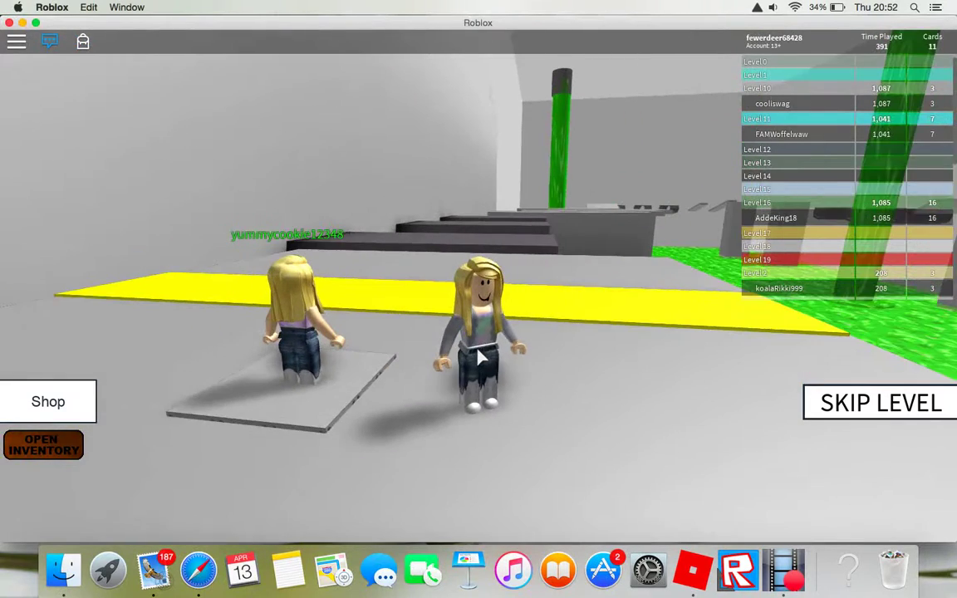
Step: Run across the yellow strip and jump from block to block along the grey blocks
{"action": "key", "text": "w"}
{"action": "key", "text": "space"}
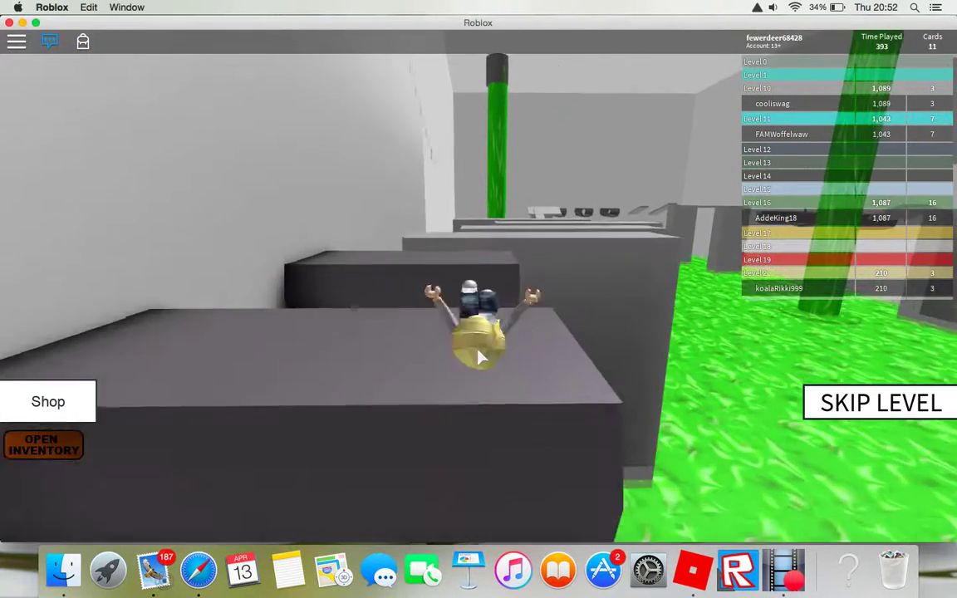
{"action": "key", "text": "space"}
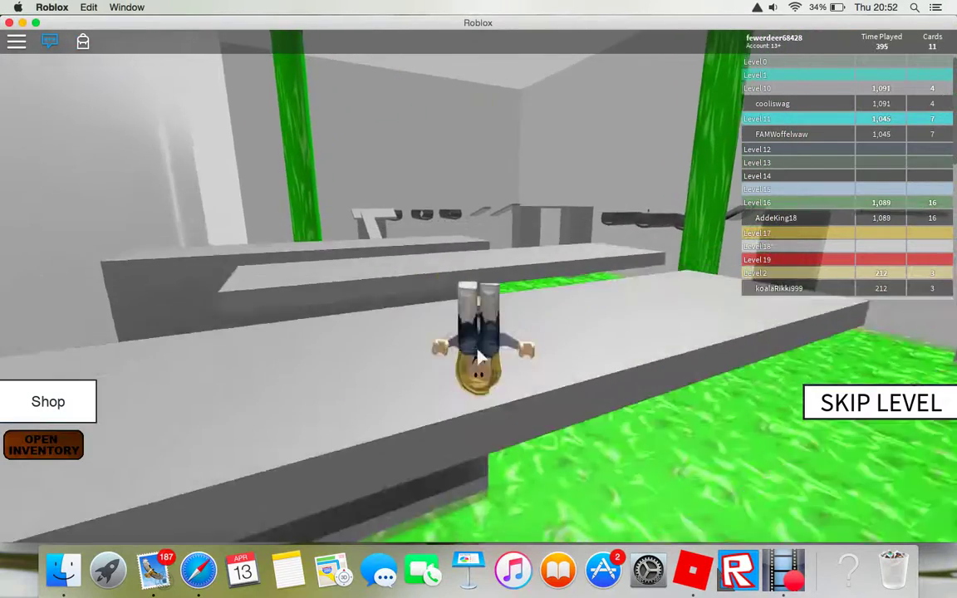
{"action": "key", "text": "w"}
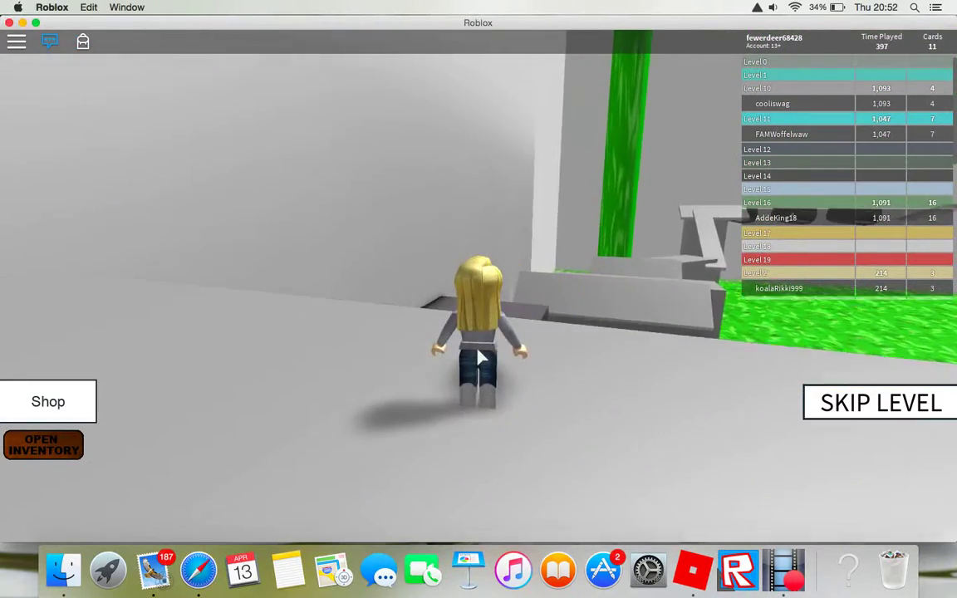
{"action": "key", "text": "w"}
{"action": "key", "text": "space"}
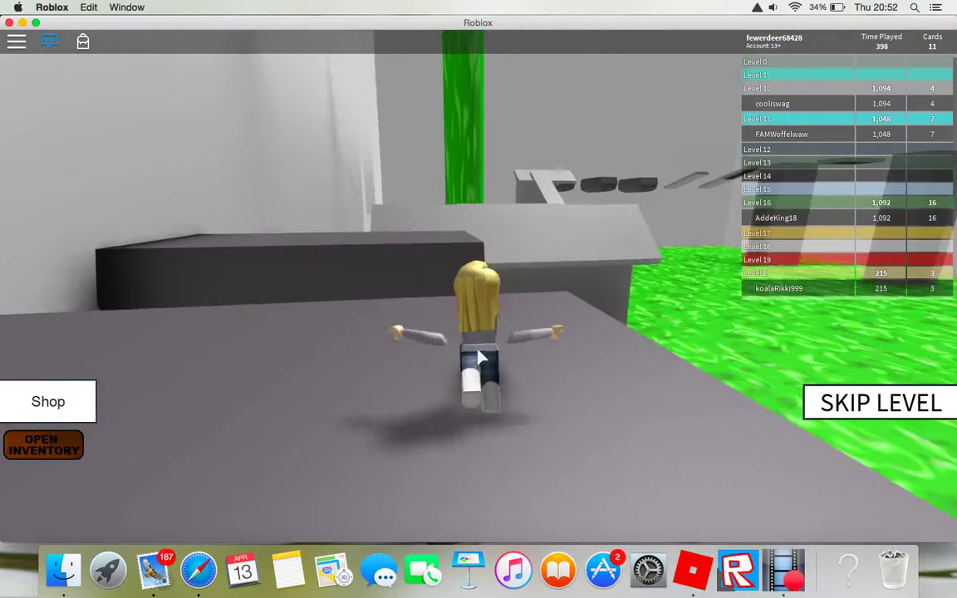
{"action": "key", "text": "space"}
{"action": "key", "text": "w"}
{"action": "key", "text": "space"}
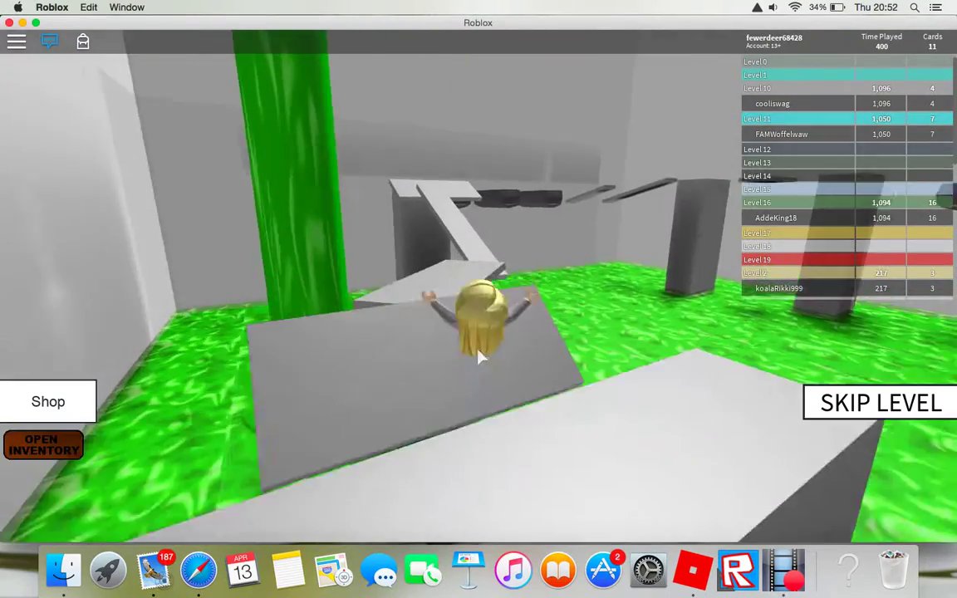
Step: Hop to the ramp and climb to the wide platform, then cross dark blocks to the green floor
{"action": "key", "text": "w"}
{"action": "key", "text": "space"}
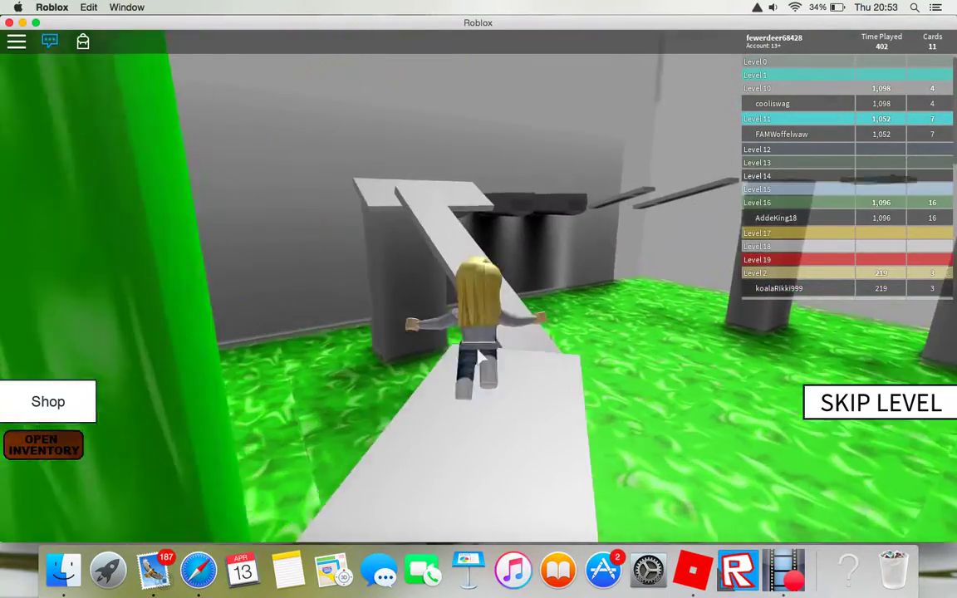
{"action": "key", "text": "w"}
{"action": "key", "text": "space"}
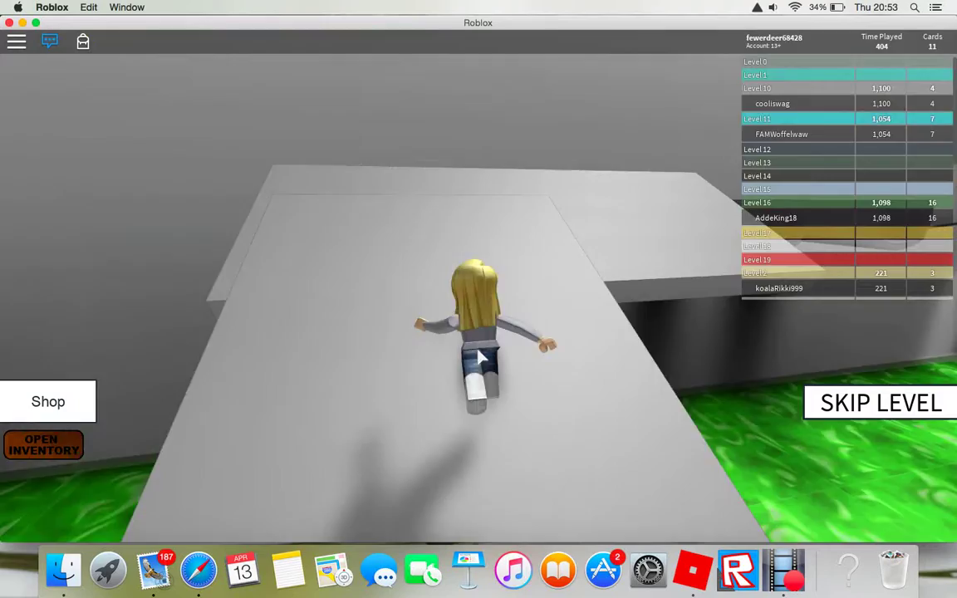
{"action": "key", "text": "w"}
{"action": "key", "text": "space"}
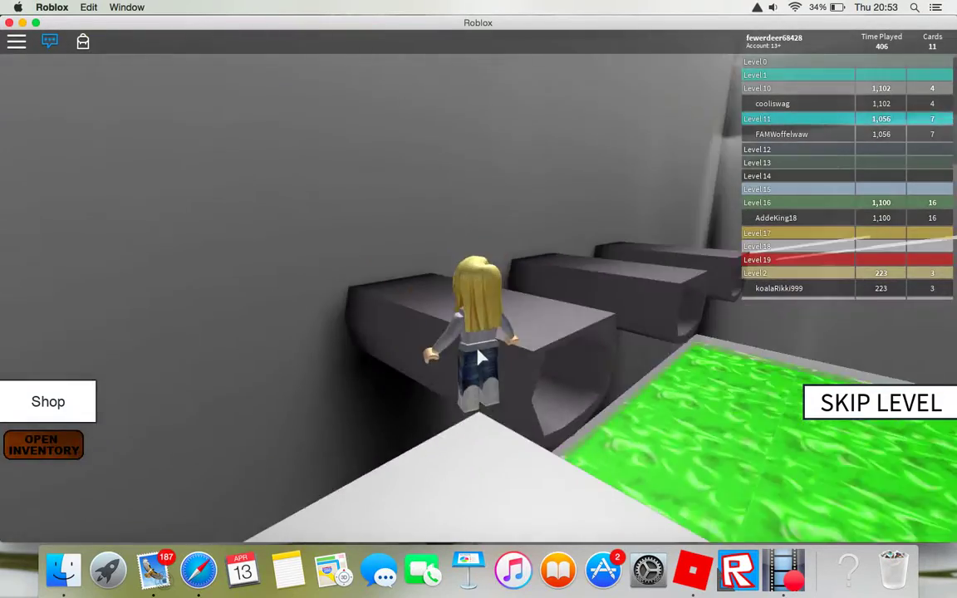
{"action": "key", "text": "w"}
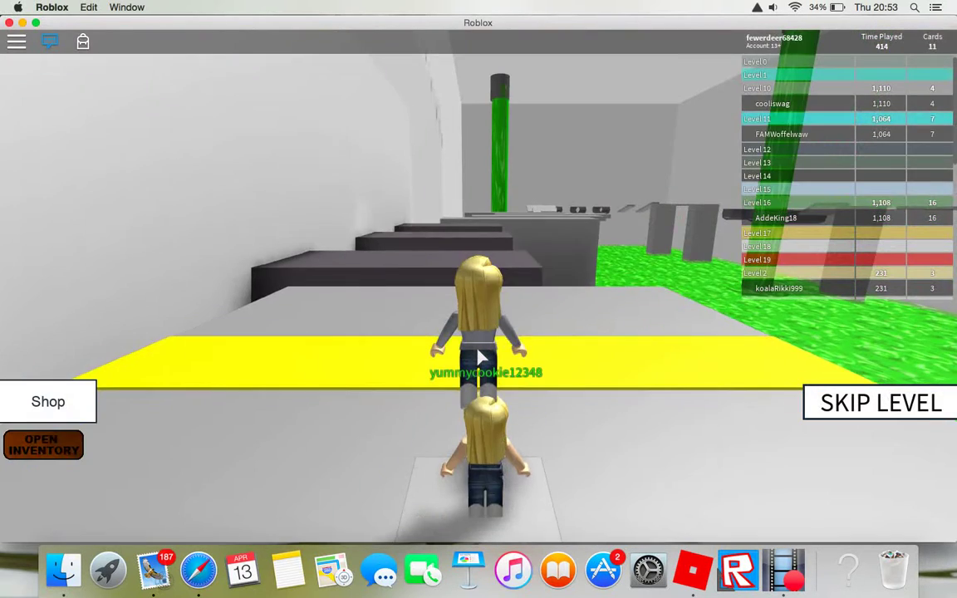
Step: Leave the checkpoint and jump across the dark platforms onto the long grey ramp
{"action": "key", "text": "w"}
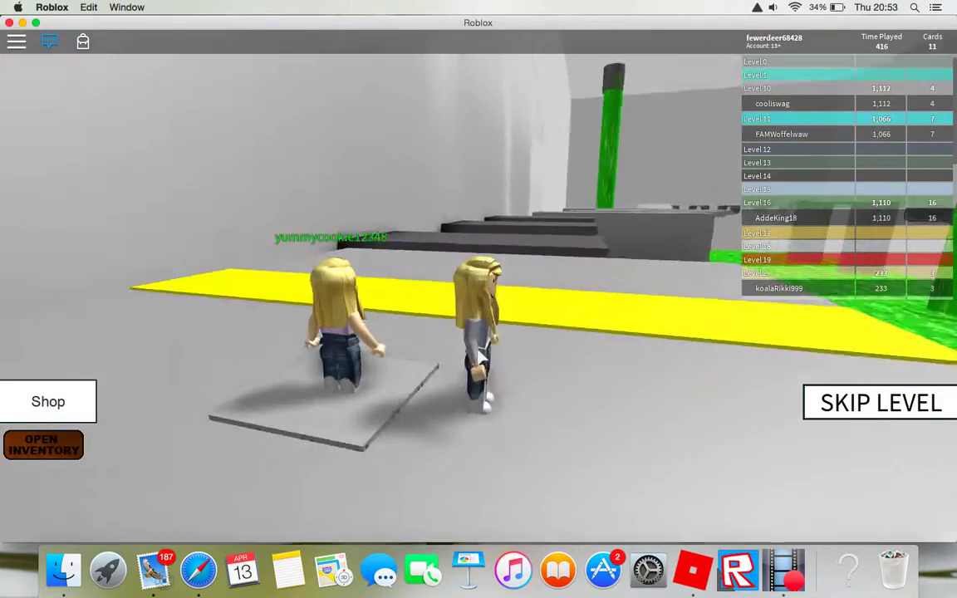
{"action": "key", "text": "space"}
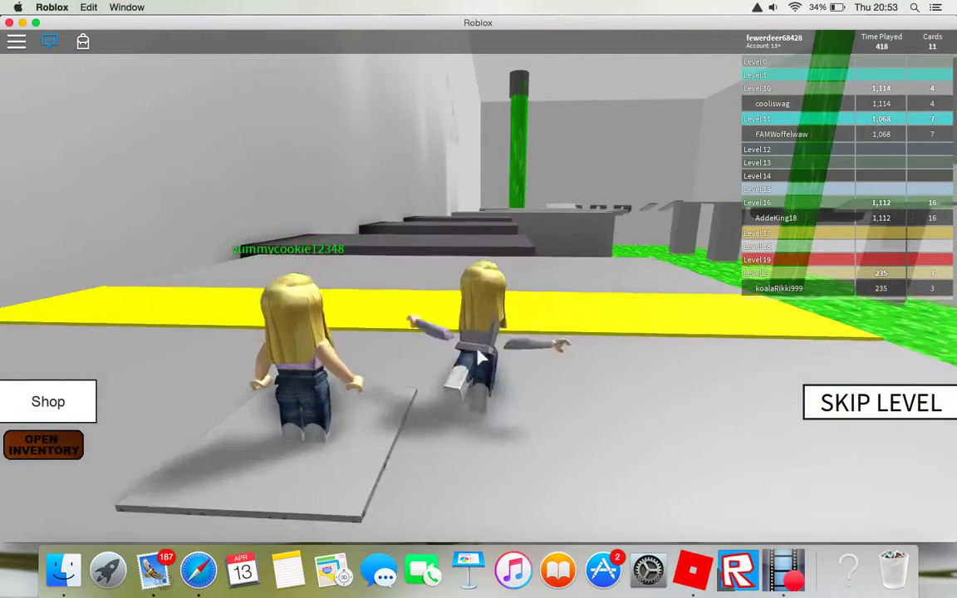
{"action": "key", "text": "space"}
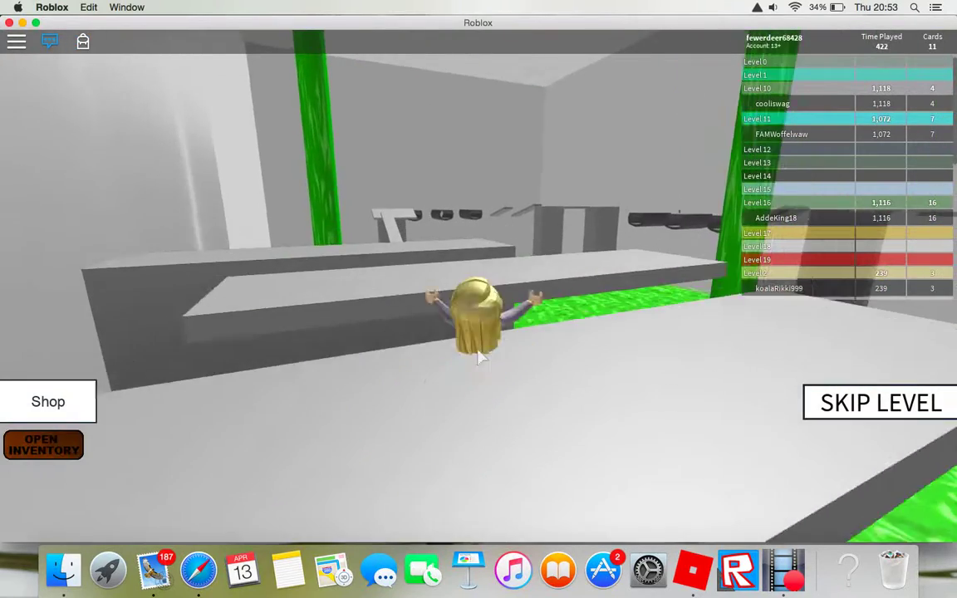
{"action": "key", "text": "space"}
{"action": "key", "text": "space"}
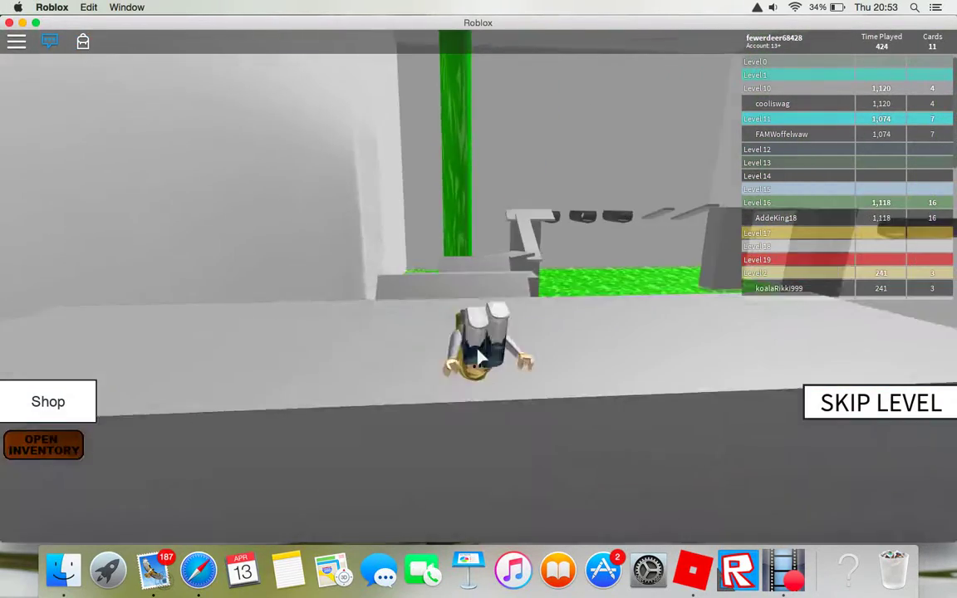
{"action": "key", "text": "space"}
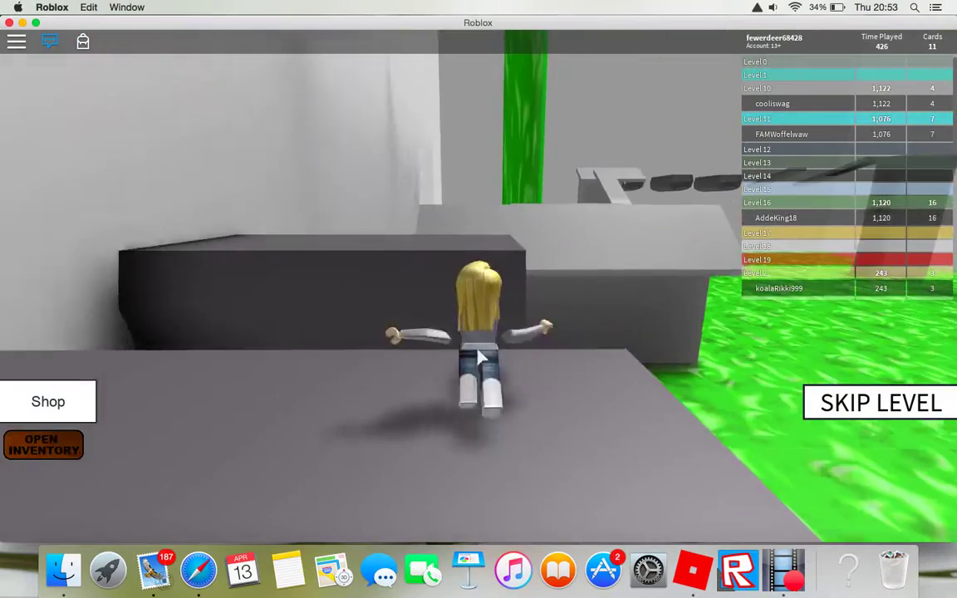
{"action": "key", "text": "space"}
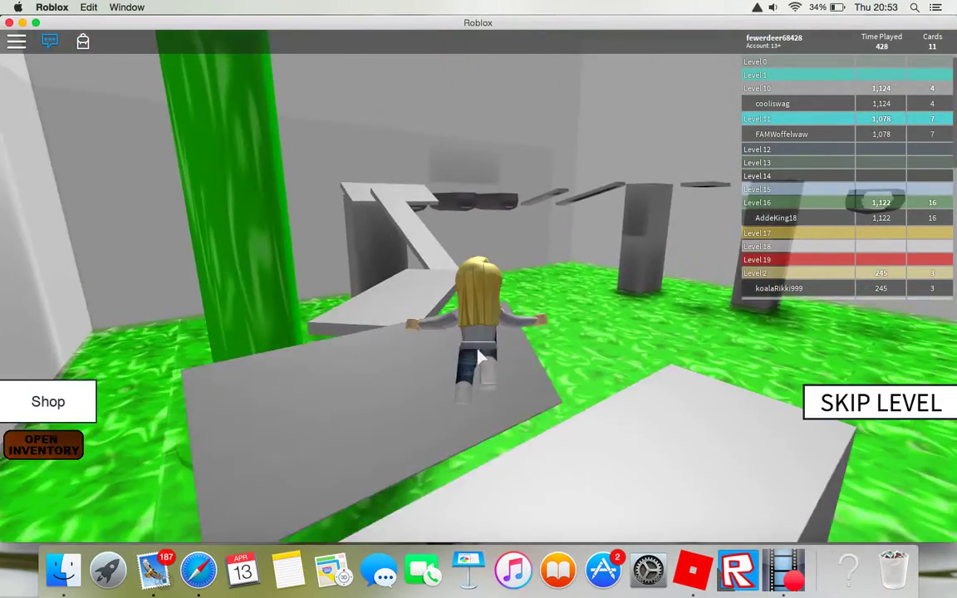
{"action": "key", "text": "space"}
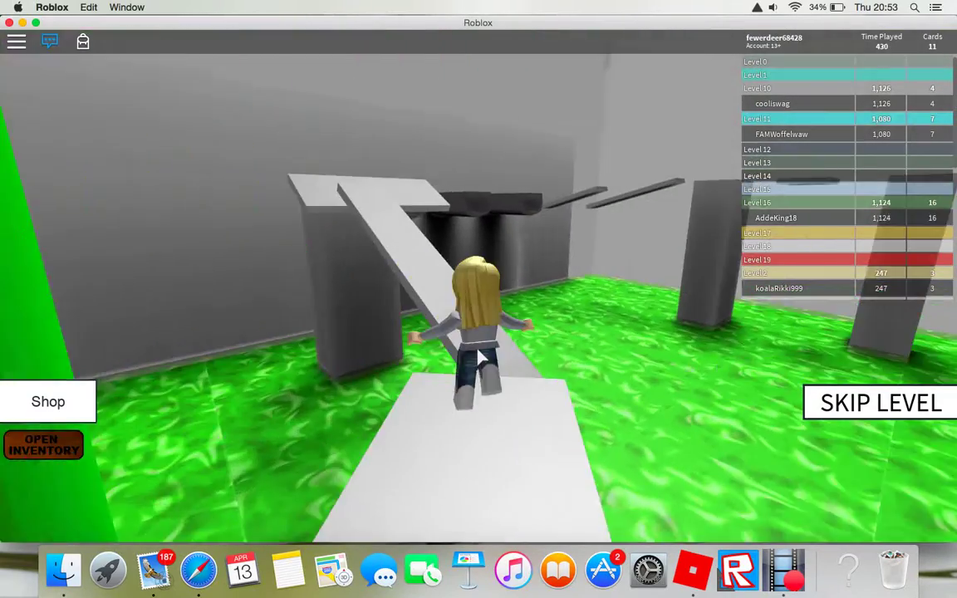
{"action": "key", "text": "space"}
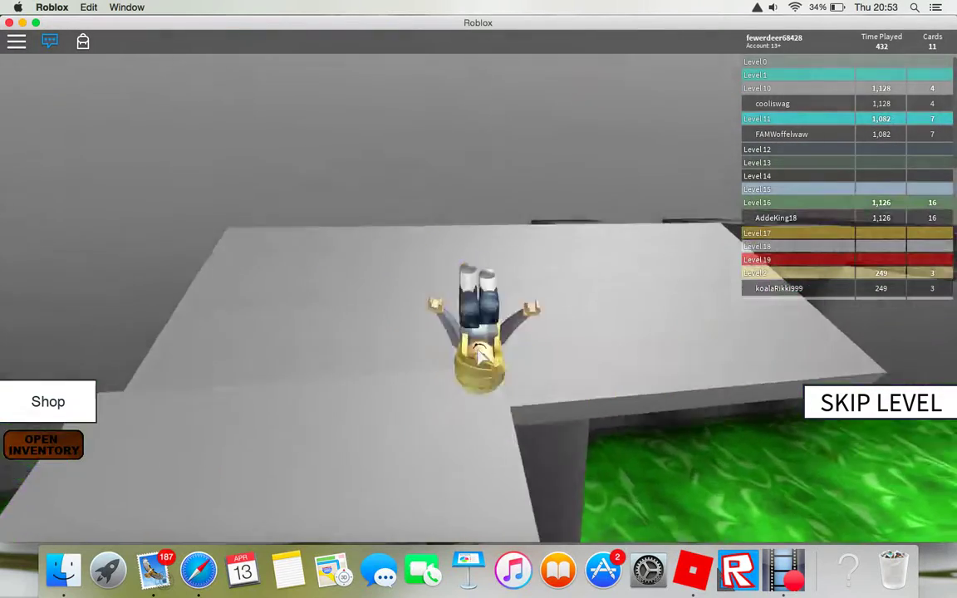
{"action": "key", "text": "space"}
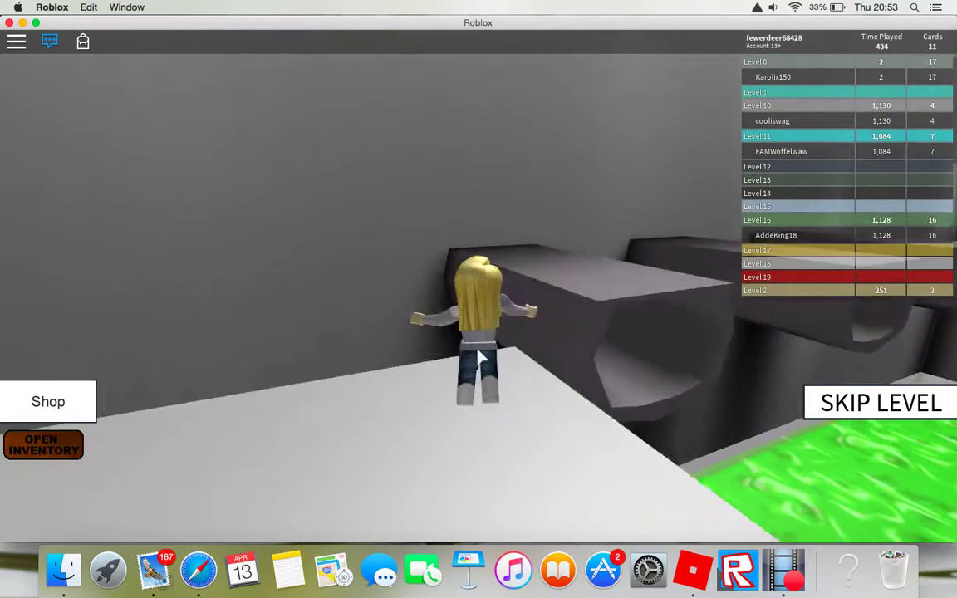
Step: Run along the grey ledge, flip onto the next block and cross the dark ledges
{"action": "key", "text": "w"}
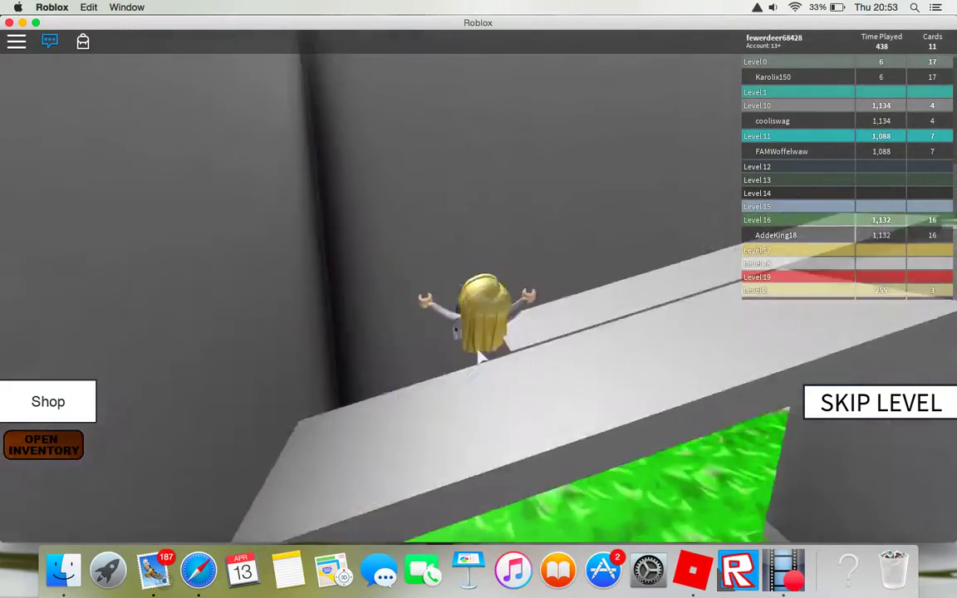
{"action": "key", "text": "w"}
{"action": "key", "text": "space"}
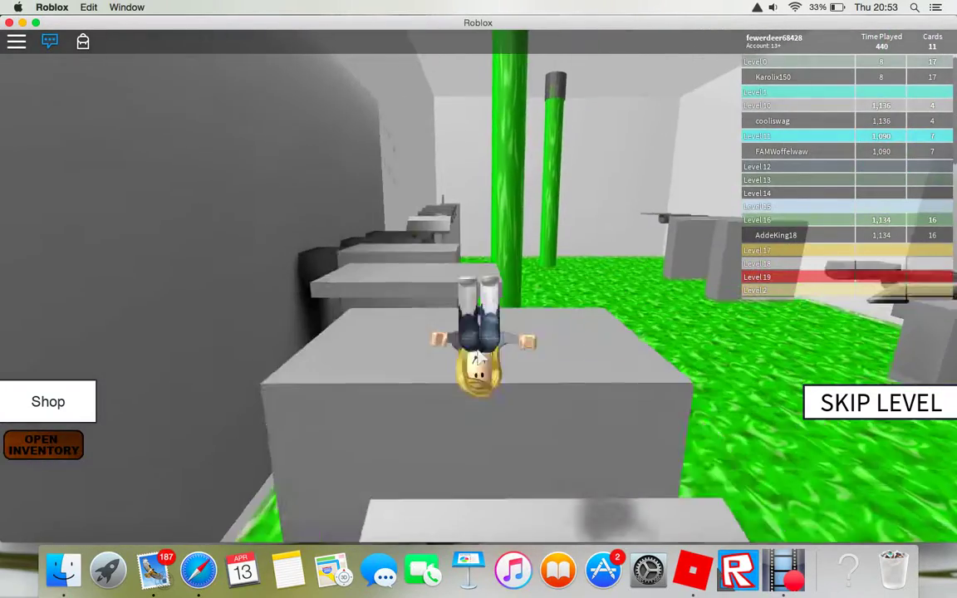
{"action": "key", "text": "w"}
{"action": "key", "text": "w"}
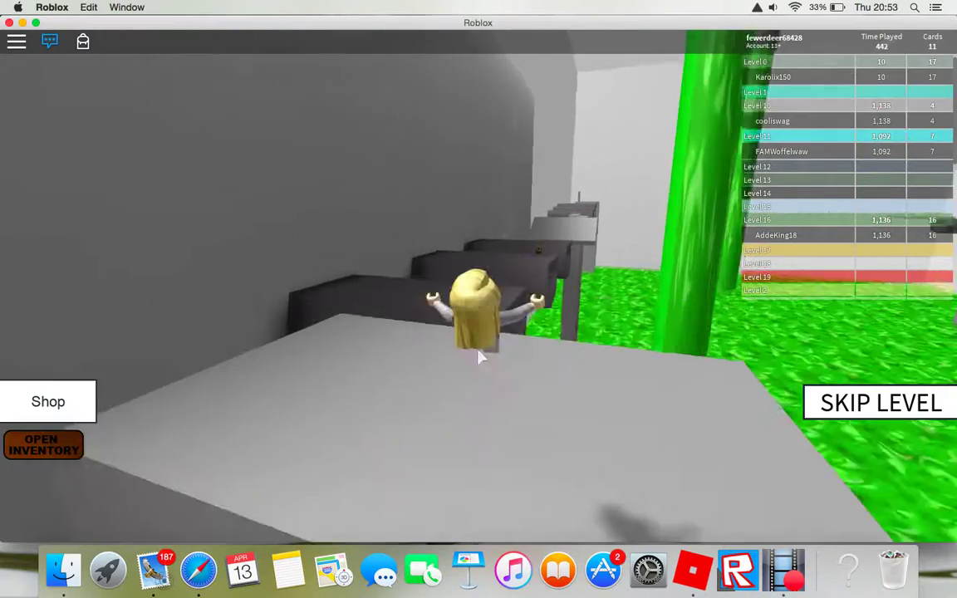
{"action": "key", "text": "w"}
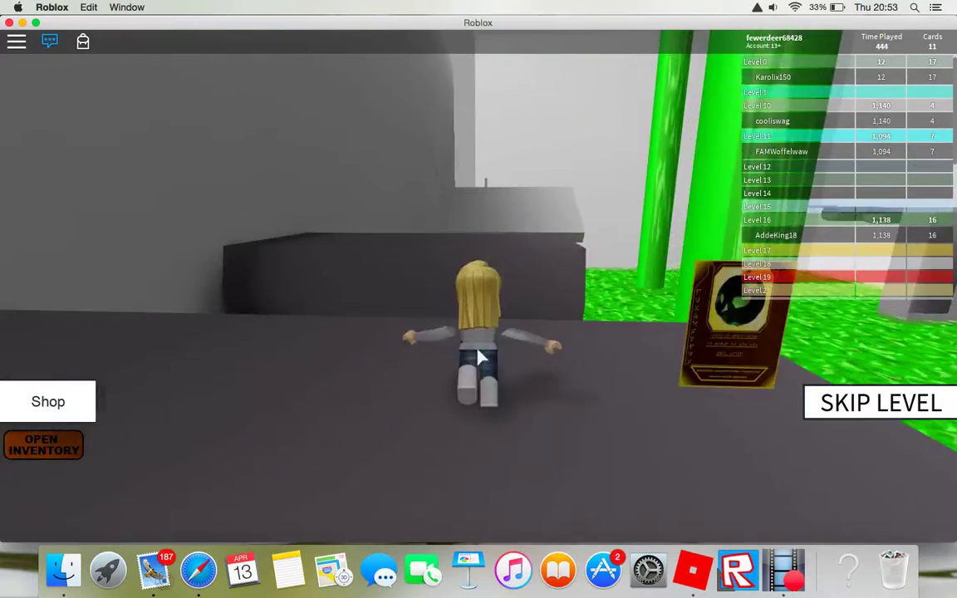
Step: Walk along the ledge and jump up onto the higher dark platform
{"action": "key", "text": "w"}
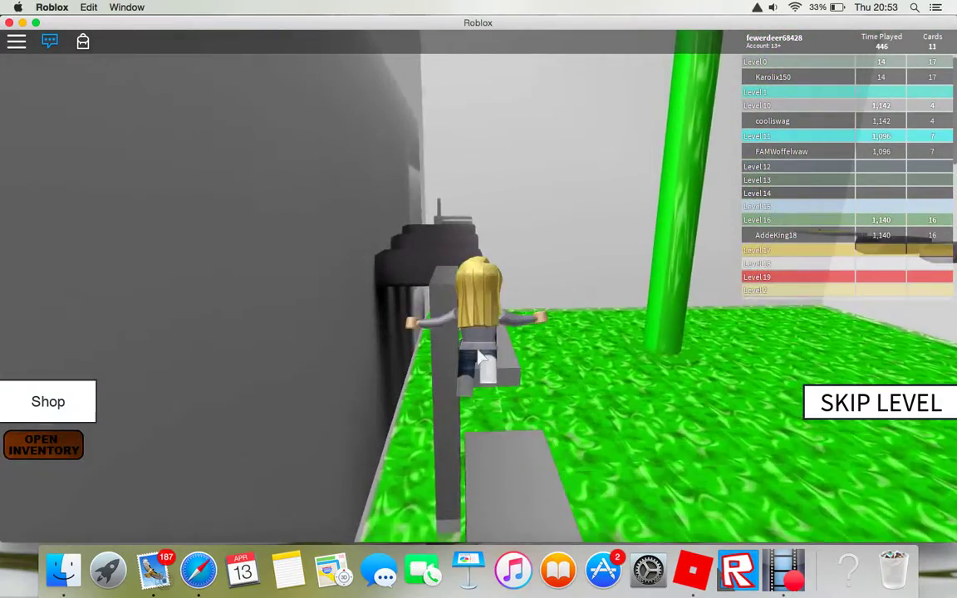
{"action": "key", "text": "w"}
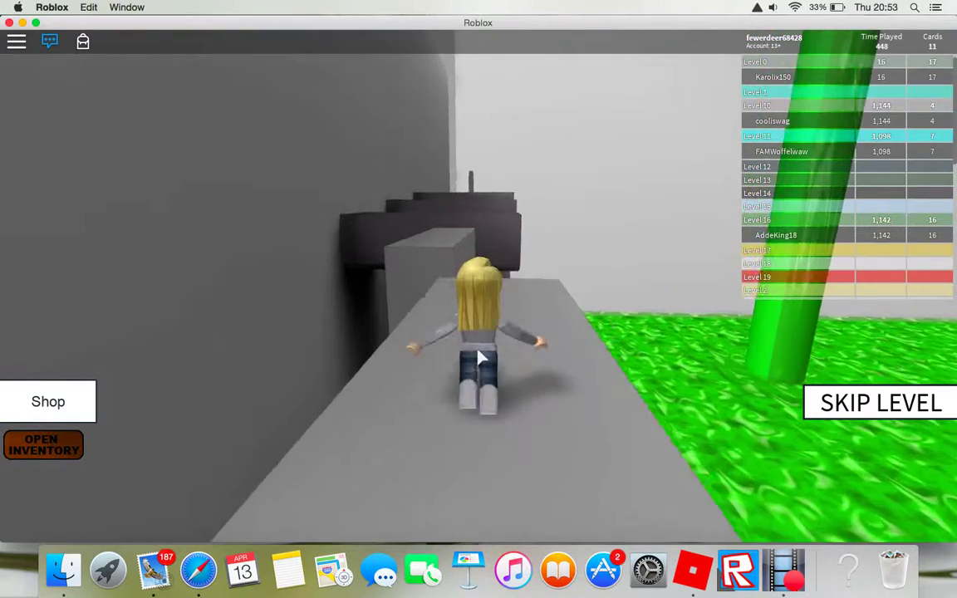
{"action": "key", "text": "w"}
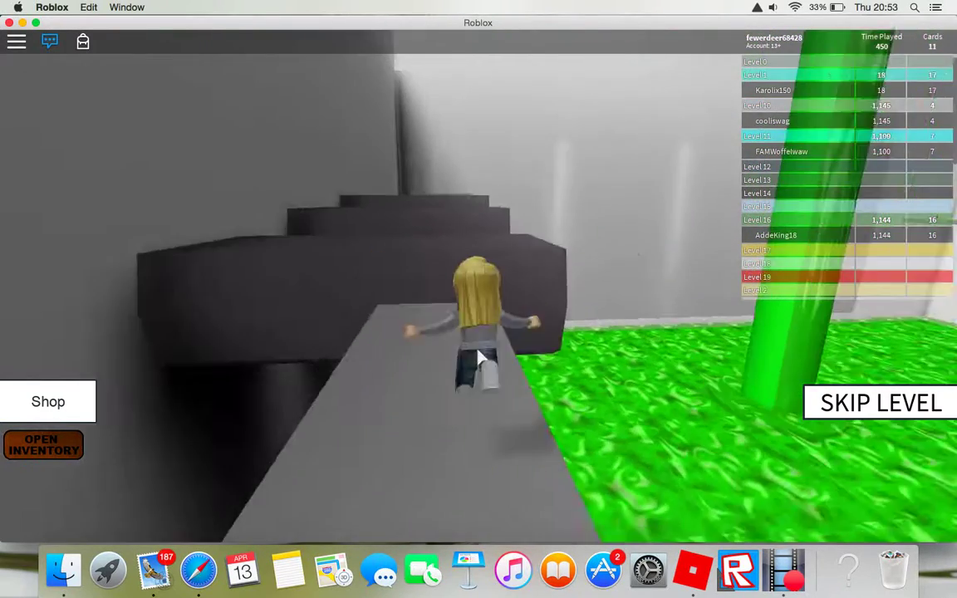
{"action": "key", "text": "space"}
{"action": "key", "text": "w"}
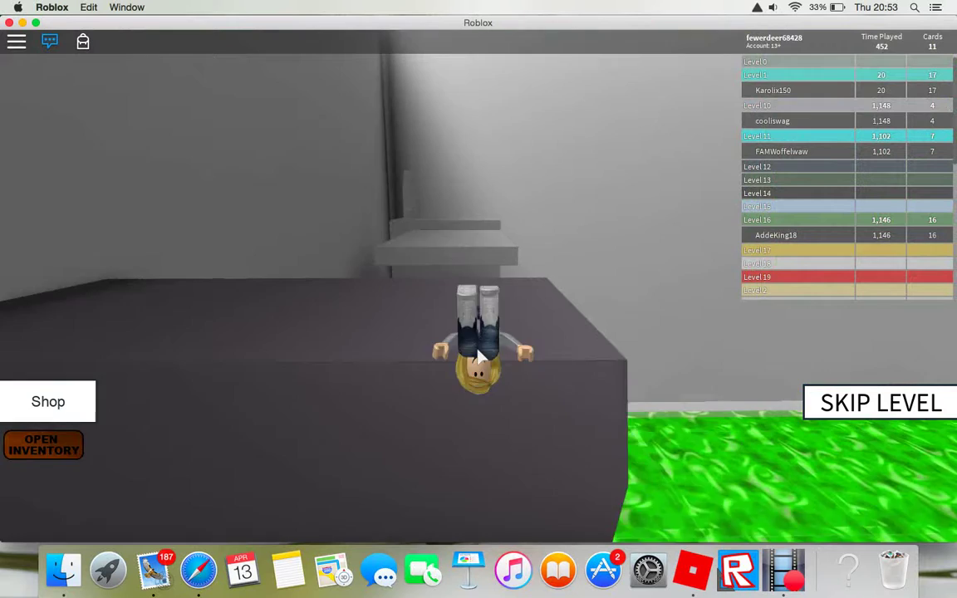
{"action": "key", "text": "w"}
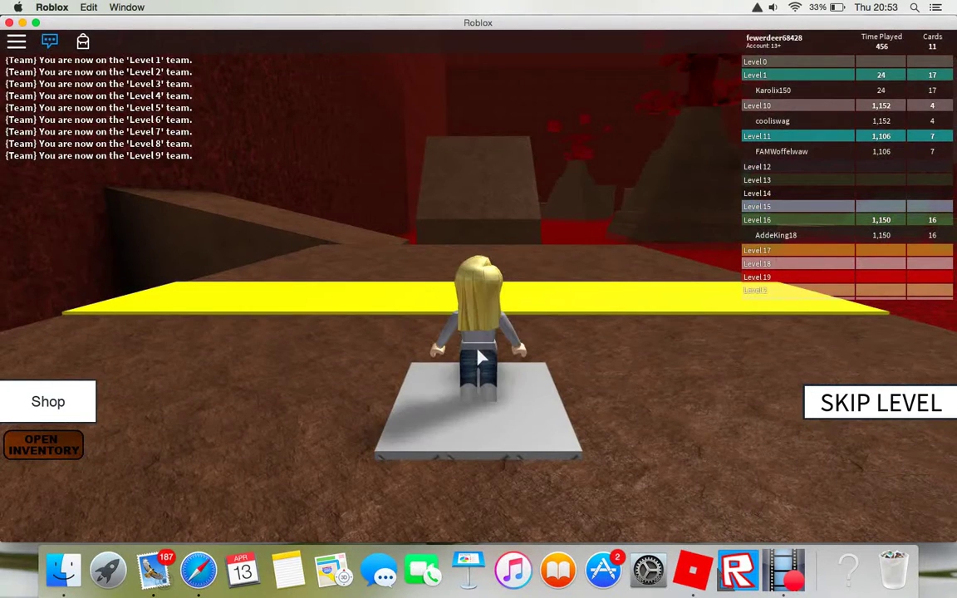
Step: Look around the red level, raise the sound volume, and climb onto the brown boxes
{"action": "key", "text": "Right"}
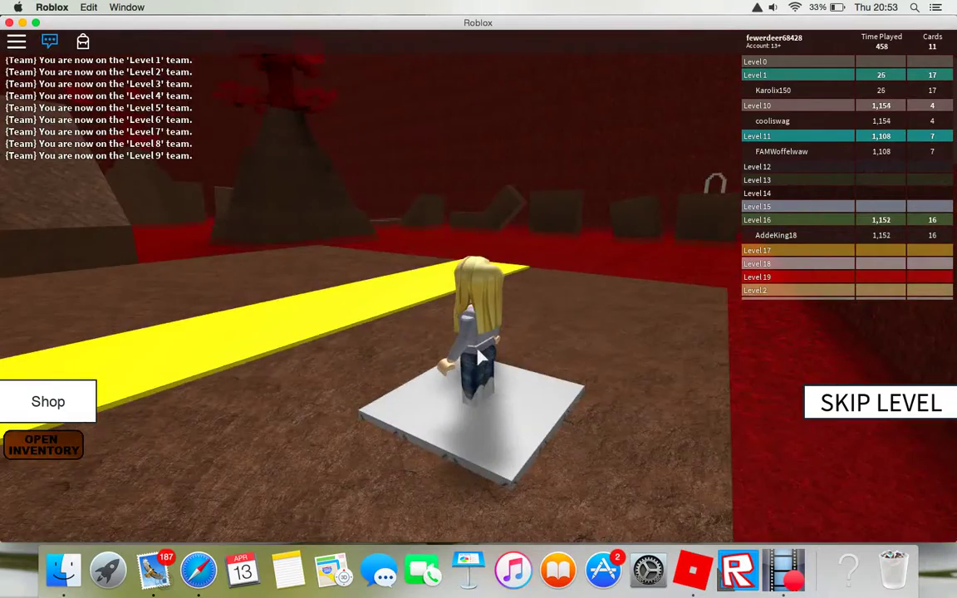
{"action": "key", "text": "Left"}
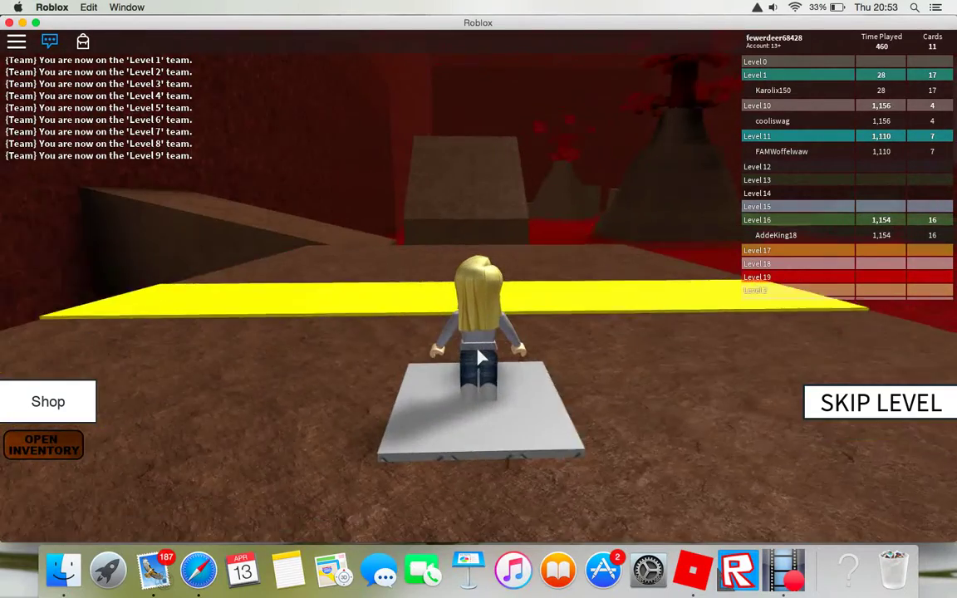
{"action": "key", "text": "Right"}
{"action": "key", "text": "XF86AudioRaiseVolume"}
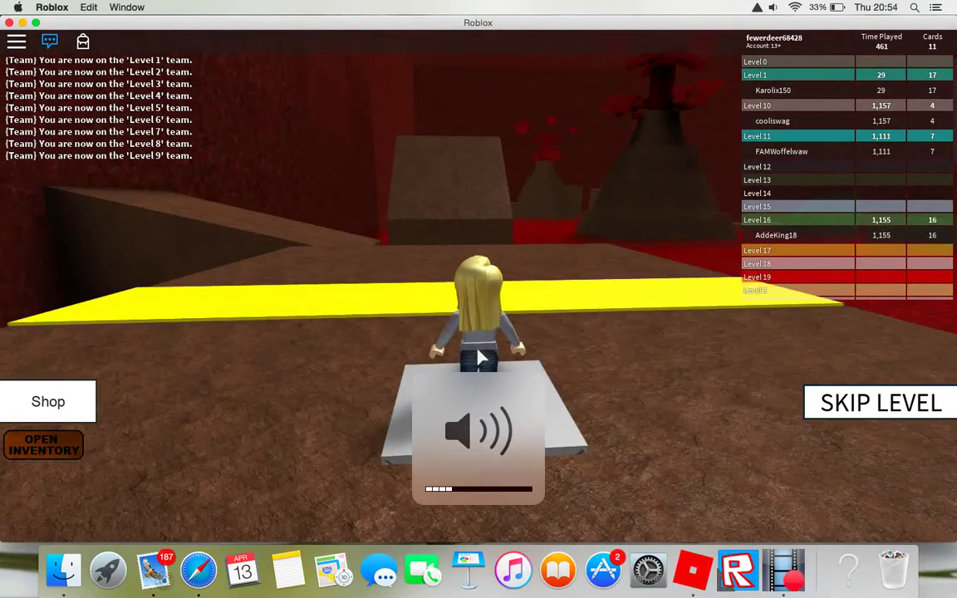
{"action": "key", "text": "Left"}
{"action": "key", "text": "Up"}
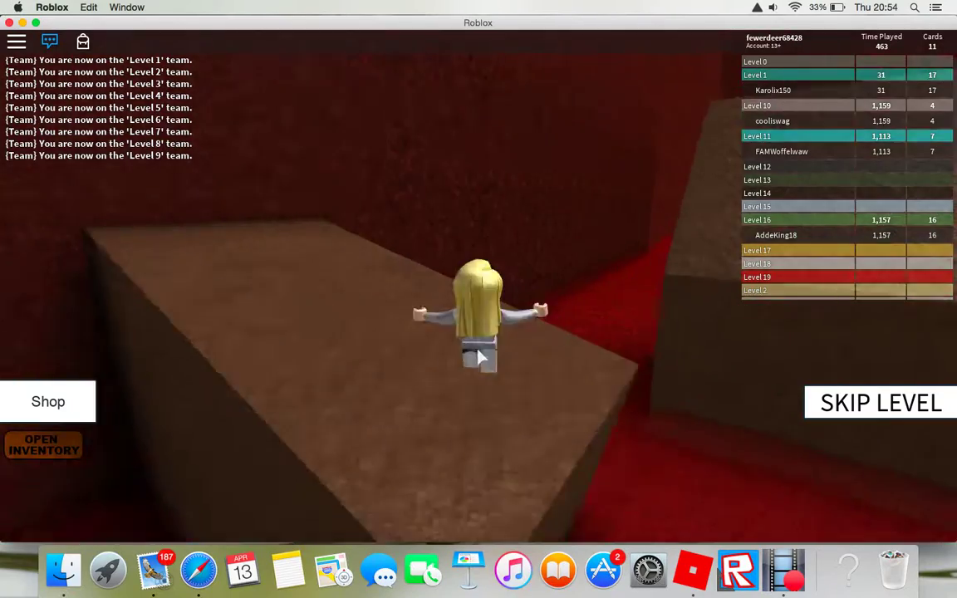
{"action": "key", "text": "Up"}
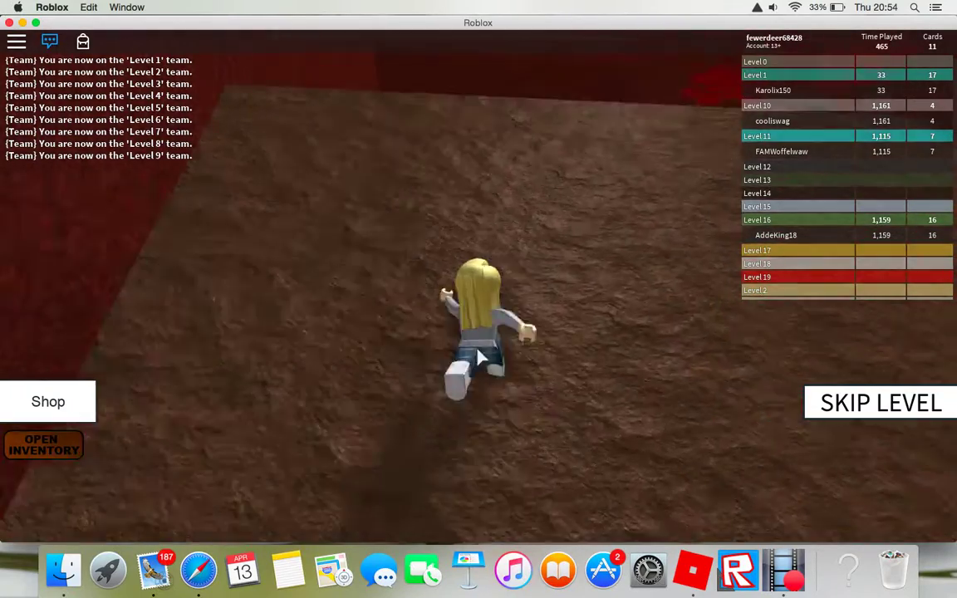
{"action": "key", "text": "Left"}
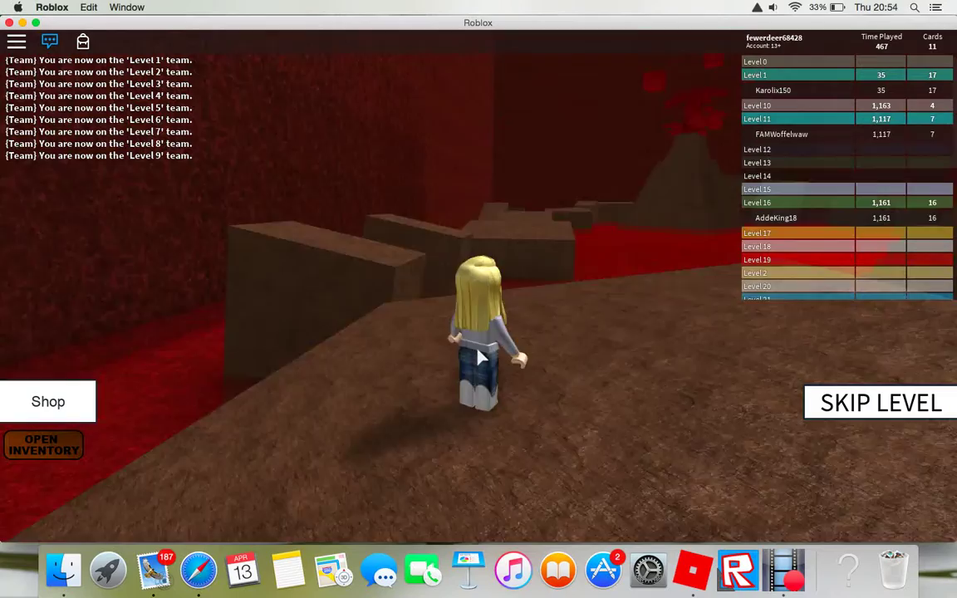
{"action": "key", "text": "Up"}
{"action": "key", "text": "Up"}
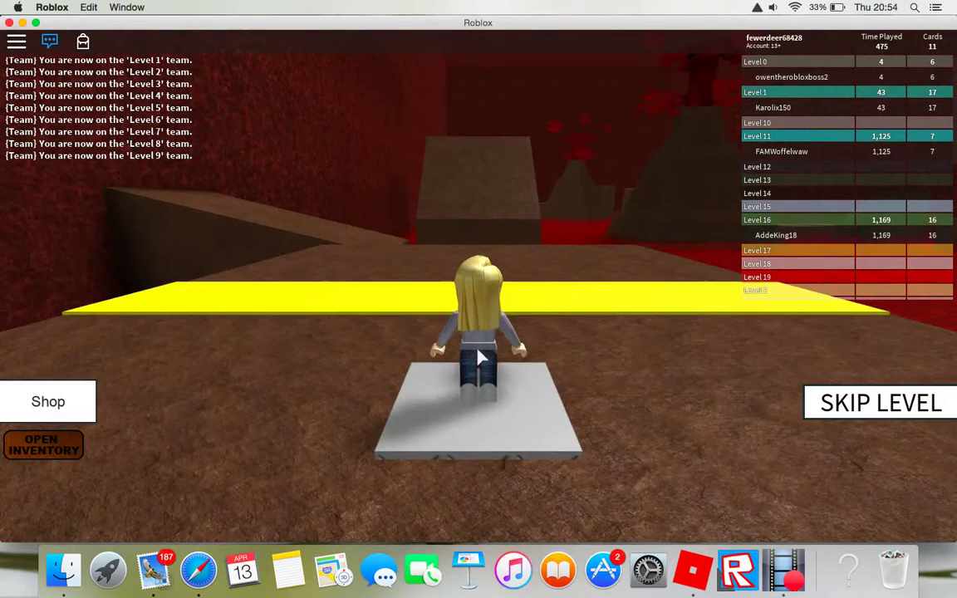
Step: Retry from the spawn pad, jumping toward the brown wall and across the blocks over the lava
{"action": "key", "text": "Up"}
{"action": "key", "text": "Up"}
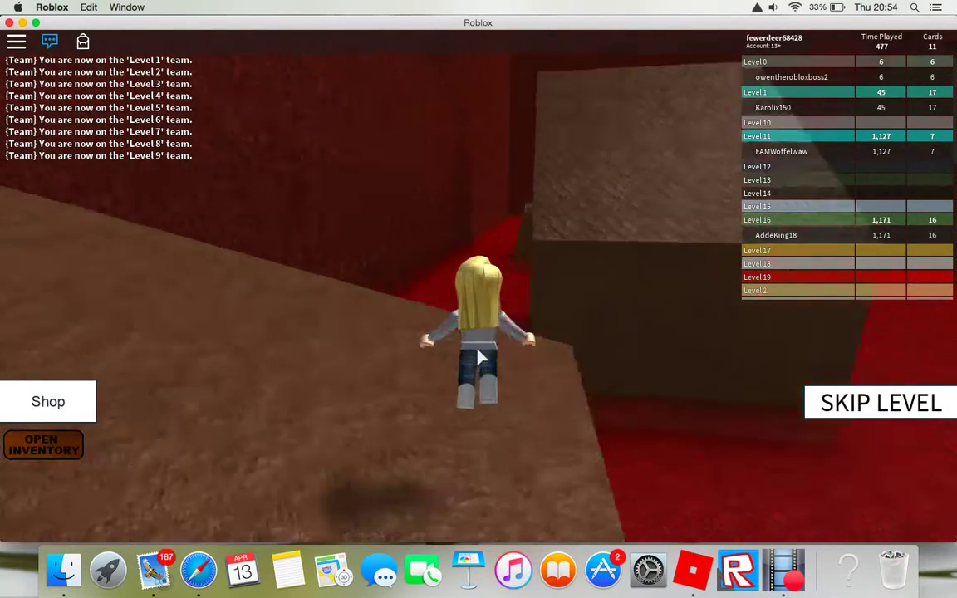
{"action": "key", "text": "space"}
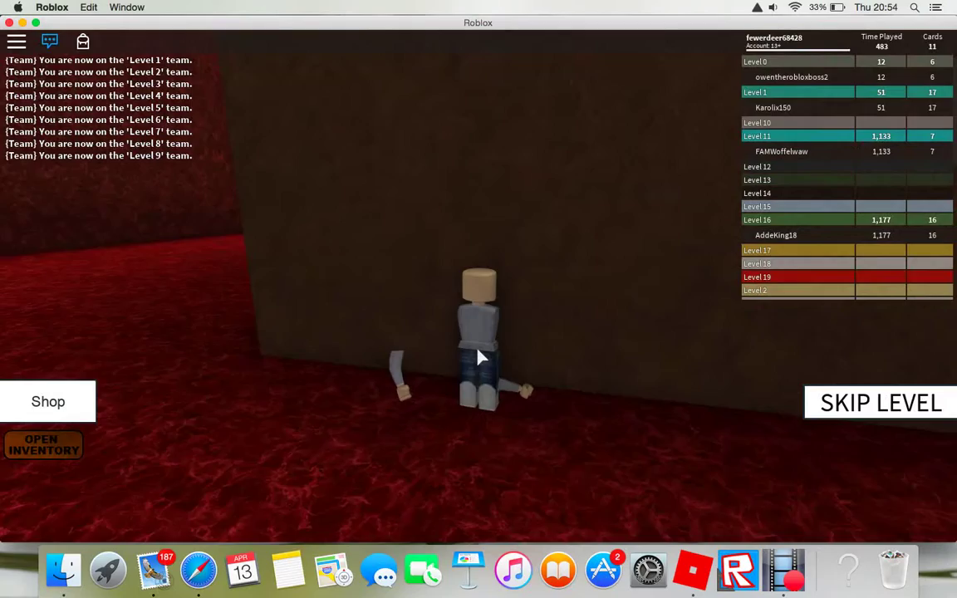
{"action": "key", "text": "Up"}
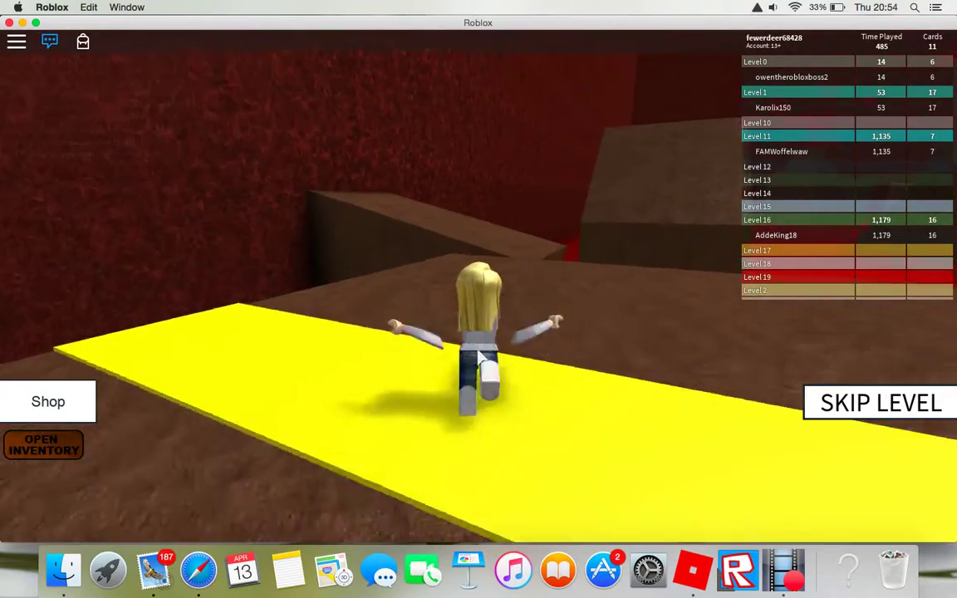
{"action": "key", "text": "Up"}
{"action": "key", "text": "space"}
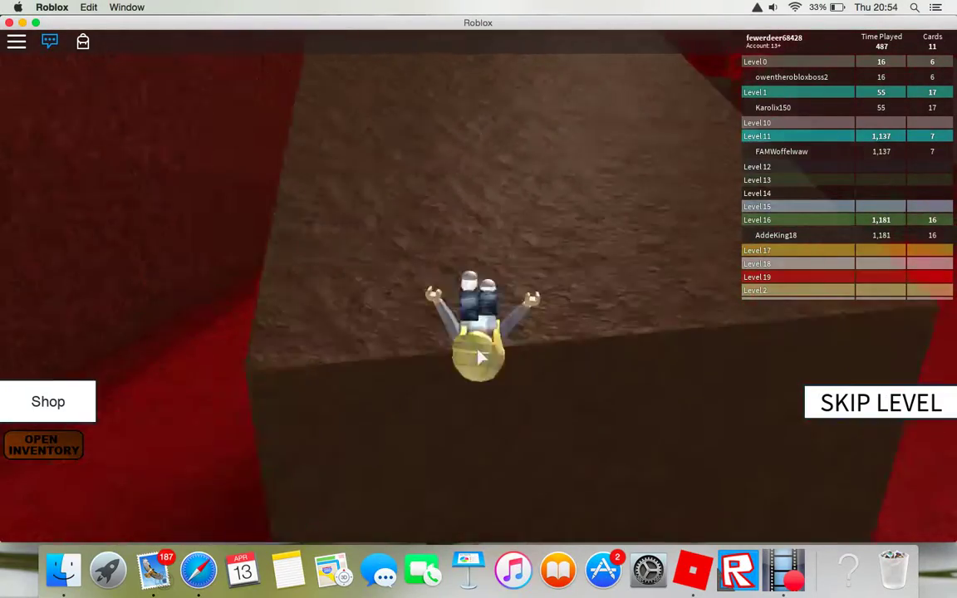
{"action": "key", "text": "Up"}
{"action": "key", "text": "space"}
{"action": "key", "text": "space"}
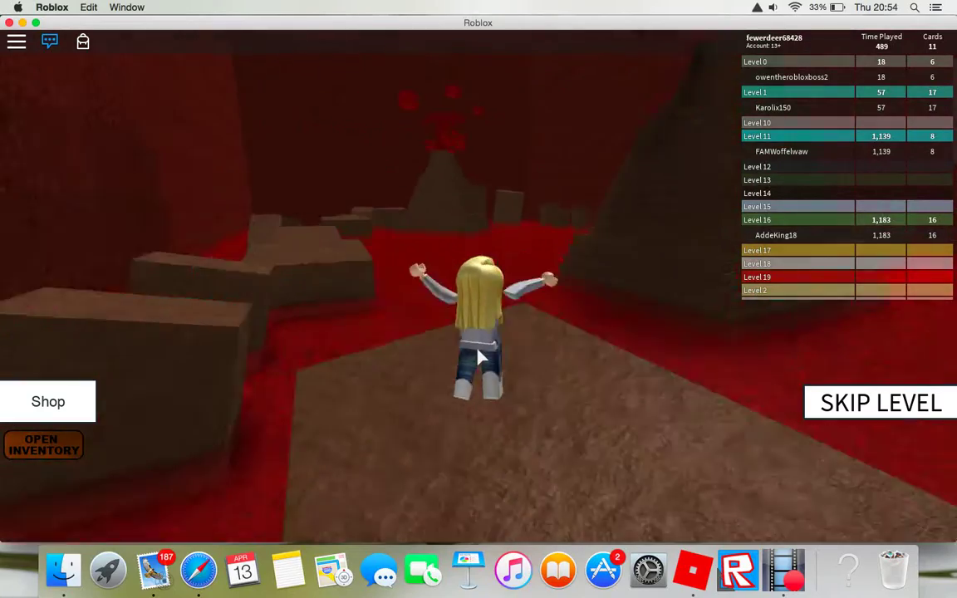
{"action": "key", "text": "Up"}
{"action": "key", "text": "space"}
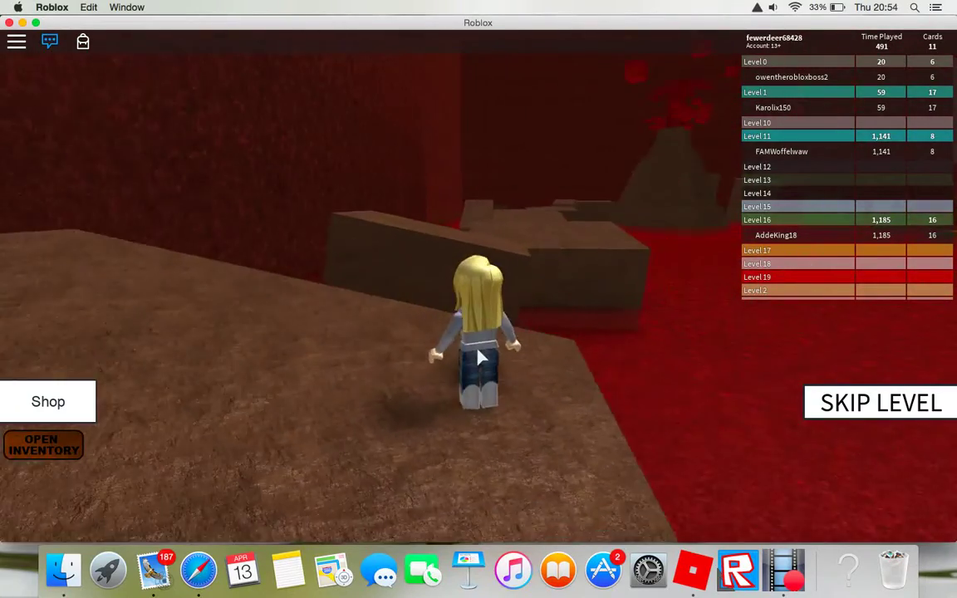
Step: Make another run from the spawn pad across the brown blocks, falling into the lava
{"action": "key", "text": "Up"}
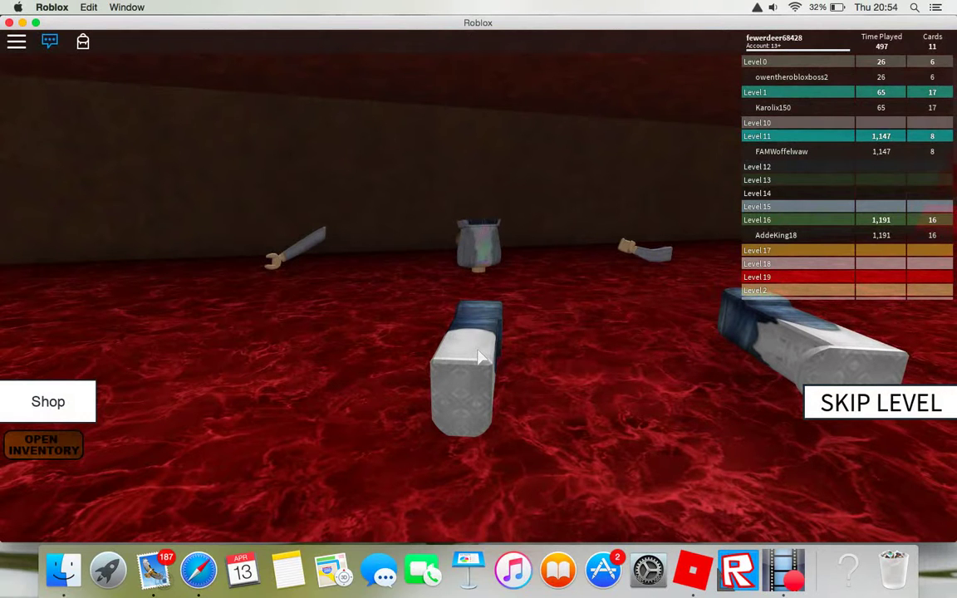
{"action": "key", "text": "Up"}
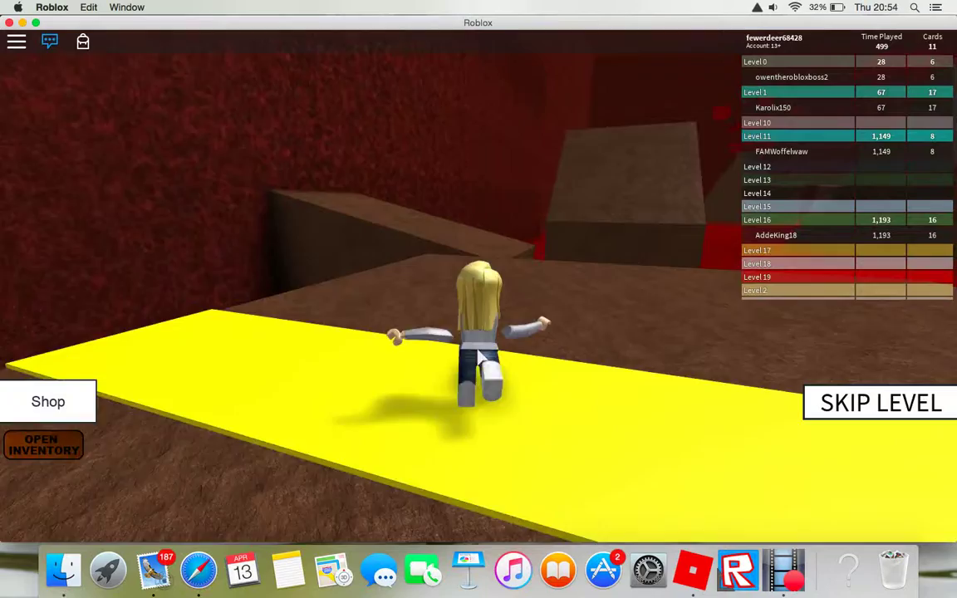
{"action": "key", "text": "Up"}
{"action": "key", "text": "space"}
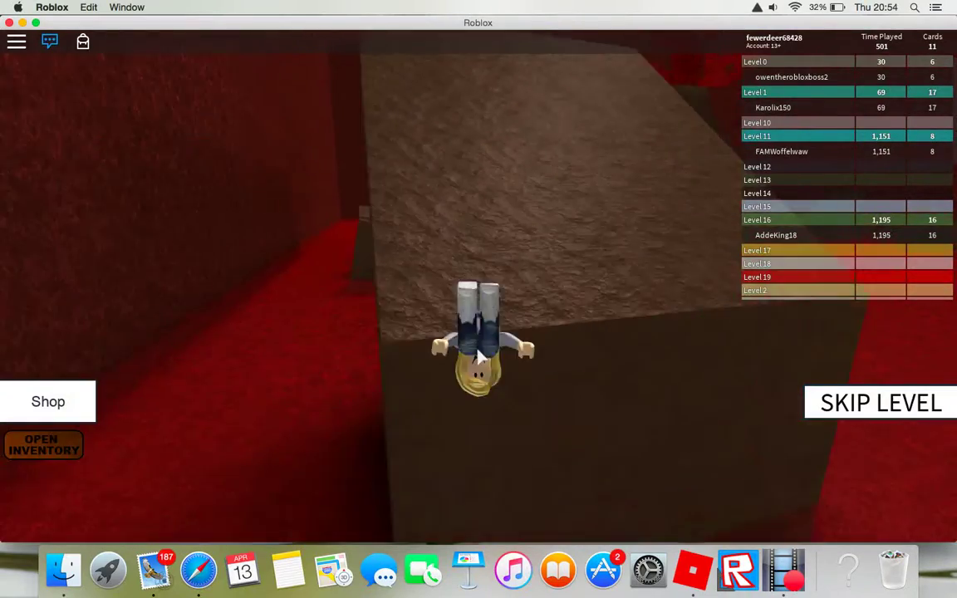
{"action": "key", "text": "Up"}
{"action": "key", "text": "Up"}
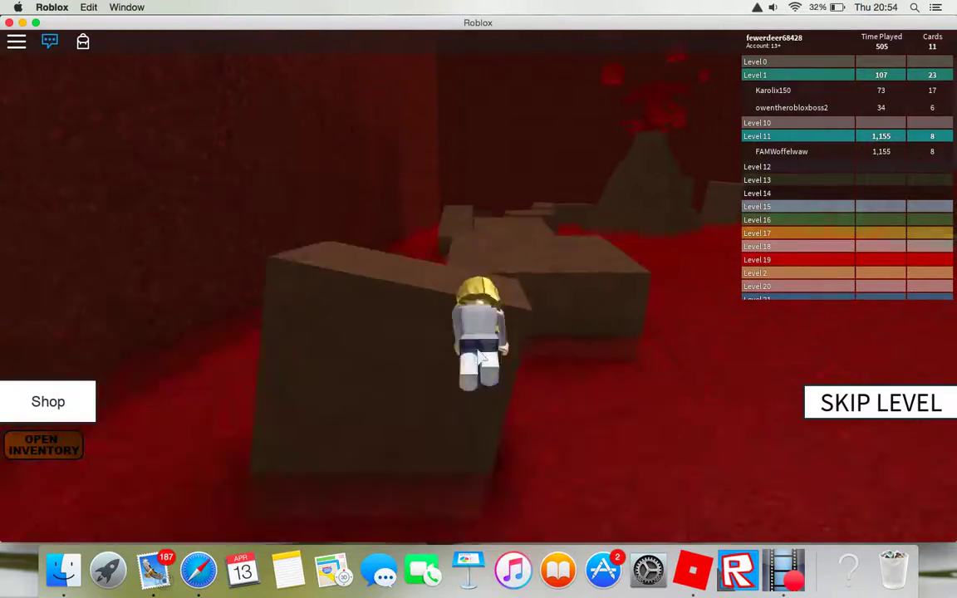
{"action": "key", "text": "Up"}
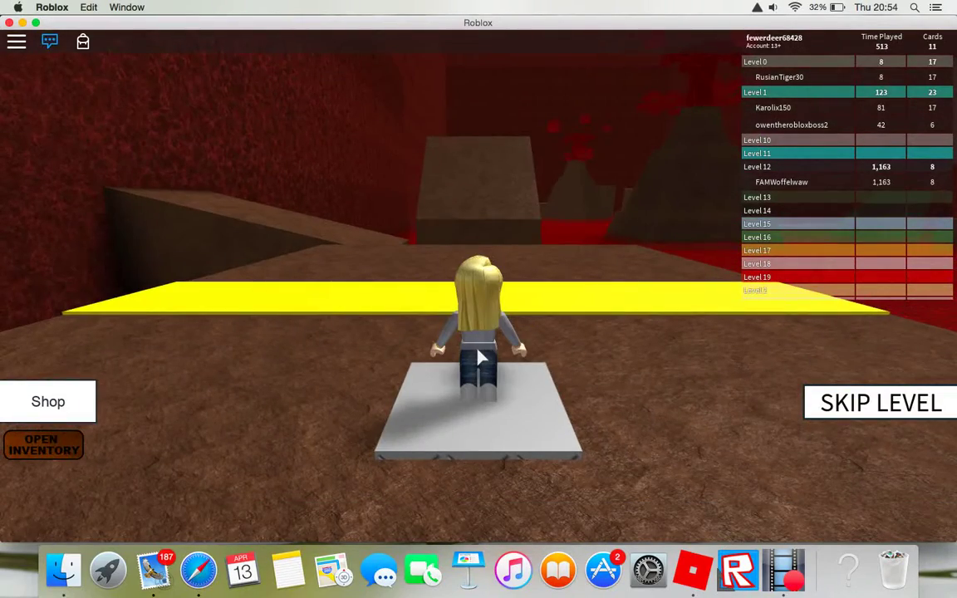
Step: Run from the spawn pad and jump across the raised brown blocks in the red room
{"action": "key", "text": "Up"}
{"action": "key", "text": "space"}
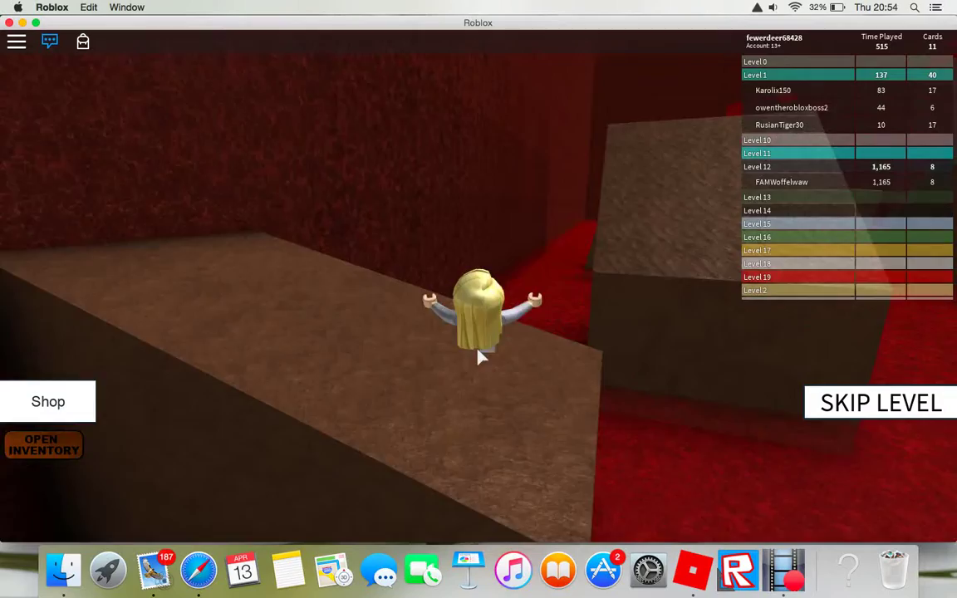
{"action": "key", "text": "space"}
{"action": "key", "text": "Up"}
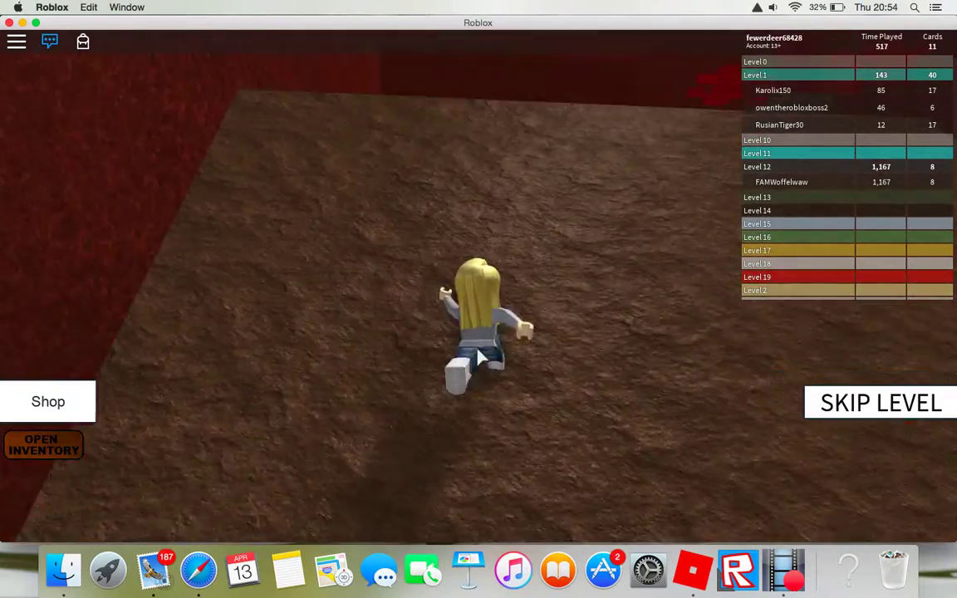
{"action": "key", "text": "Up"}
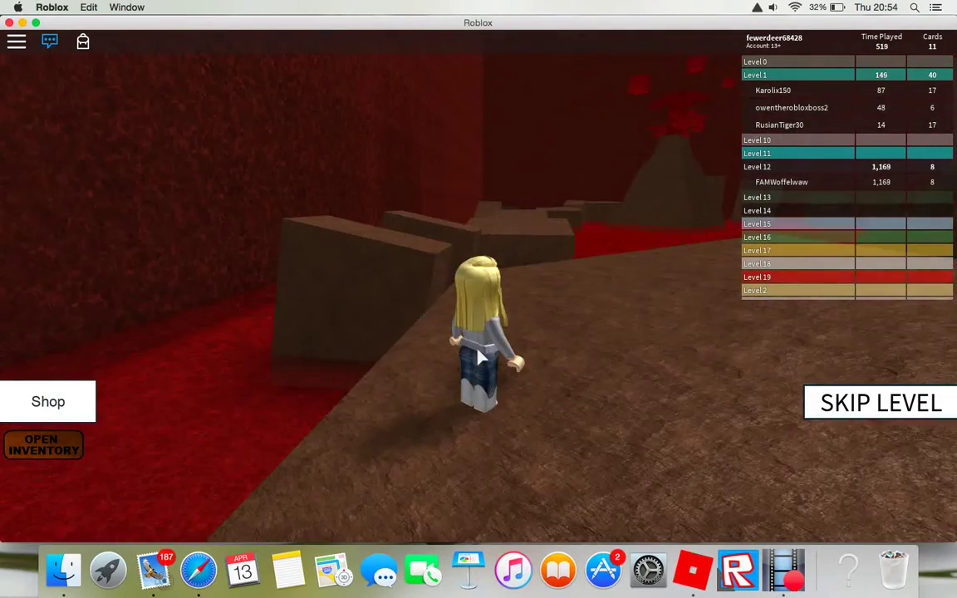
{"action": "key", "text": "Up"}
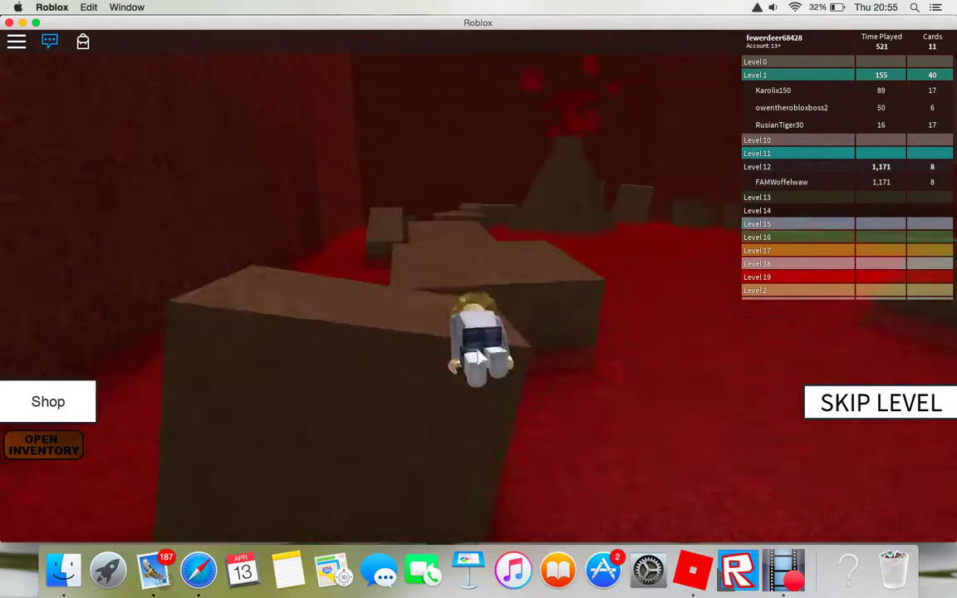
{"action": "key", "text": "Up"}
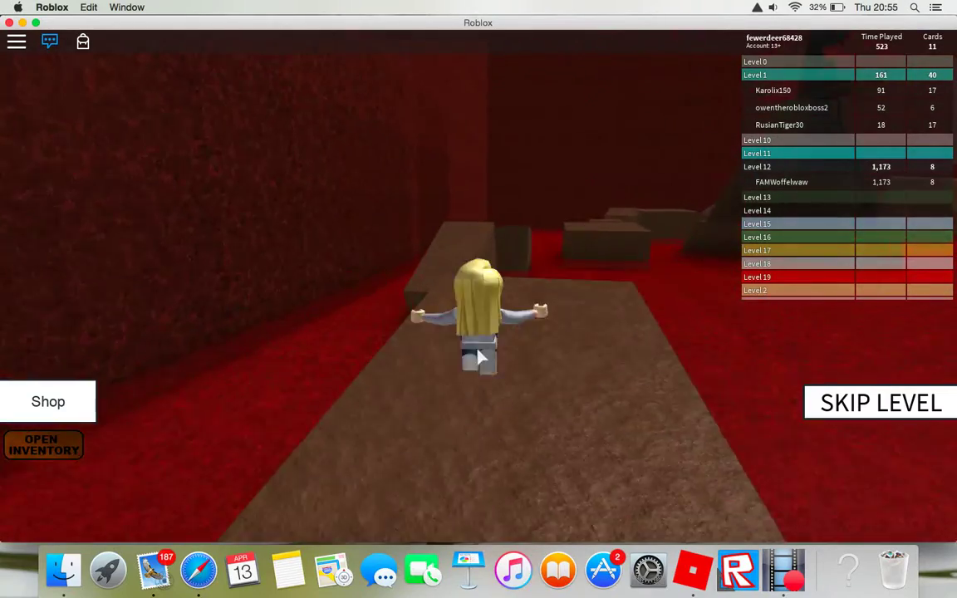
{"action": "key", "text": "space"}
{"action": "key", "text": "space"}
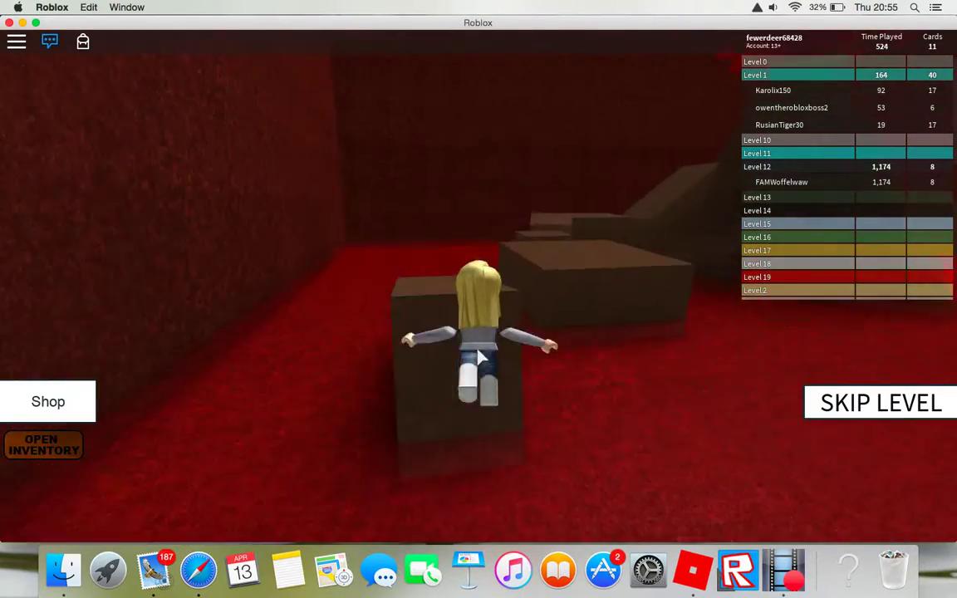
Step: Turn left, jump onto the next brown block and follow the brown walkway
{"action": "key", "text": "Up"}
{"action": "key", "text": "Left"}
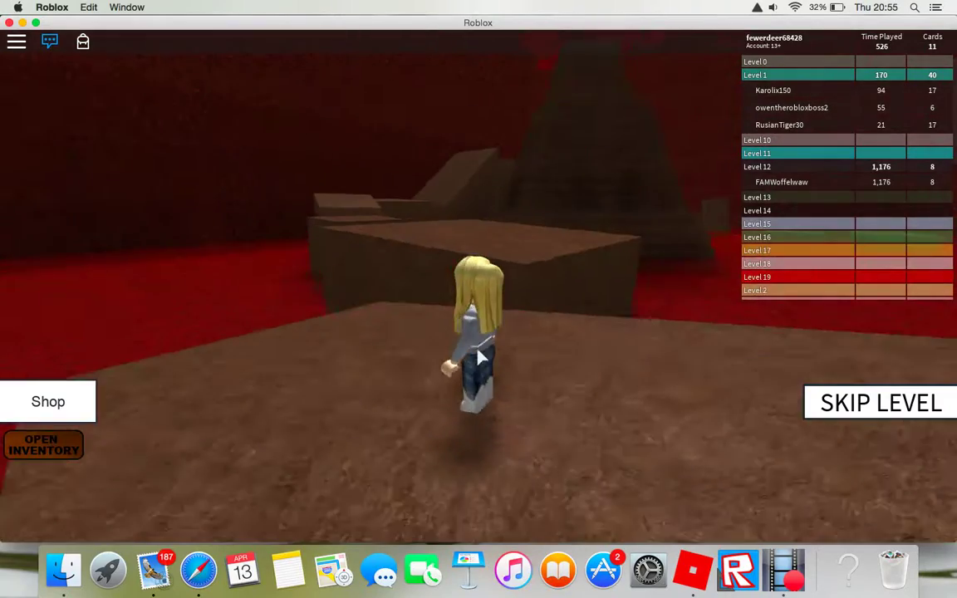
{"action": "key", "text": "space"}
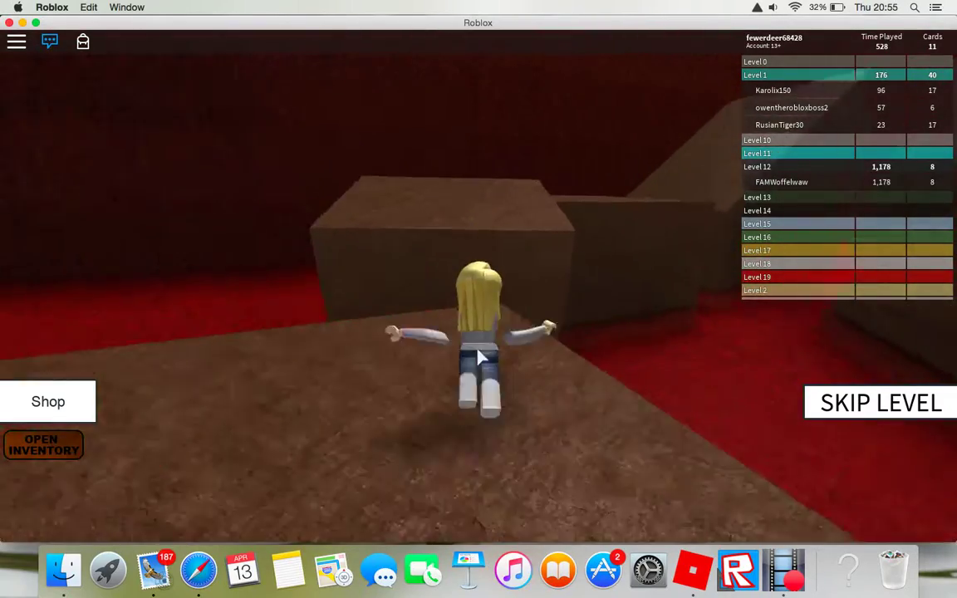
{"action": "key", "text": "space"}
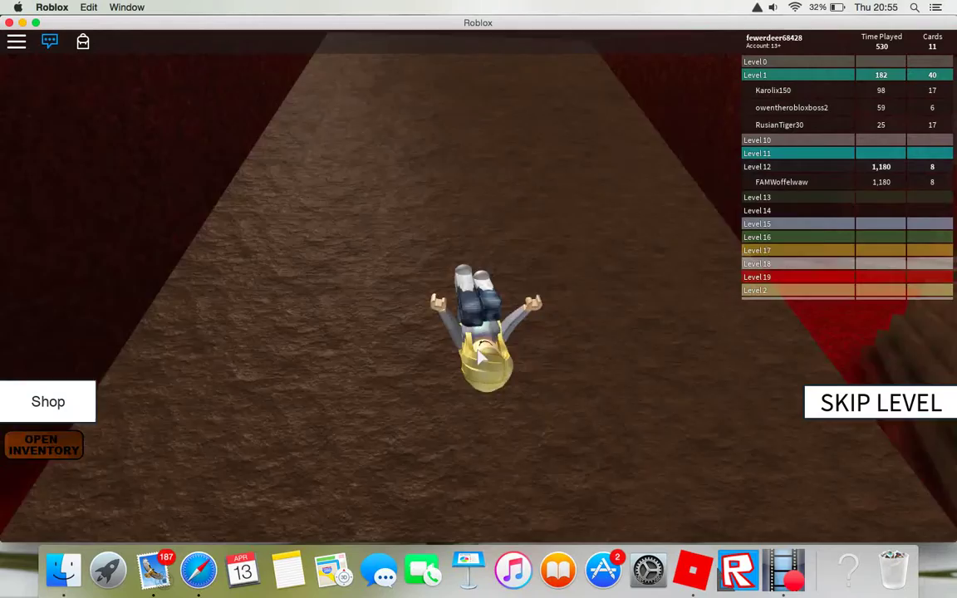
{"action": "key", "text": "Up"}
{"action": "key", "text": "Left"}
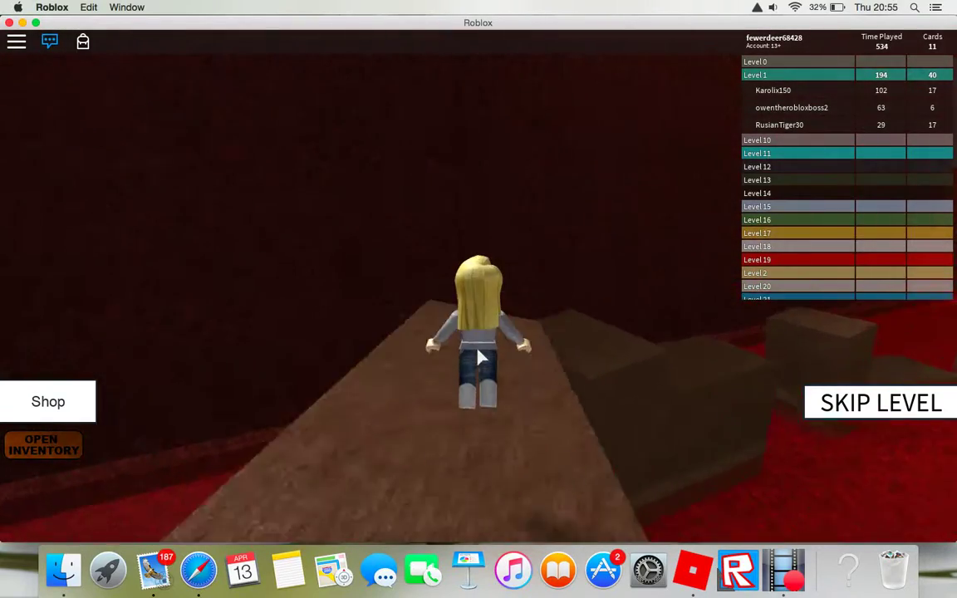
{"action": "key", "text": "Up"}
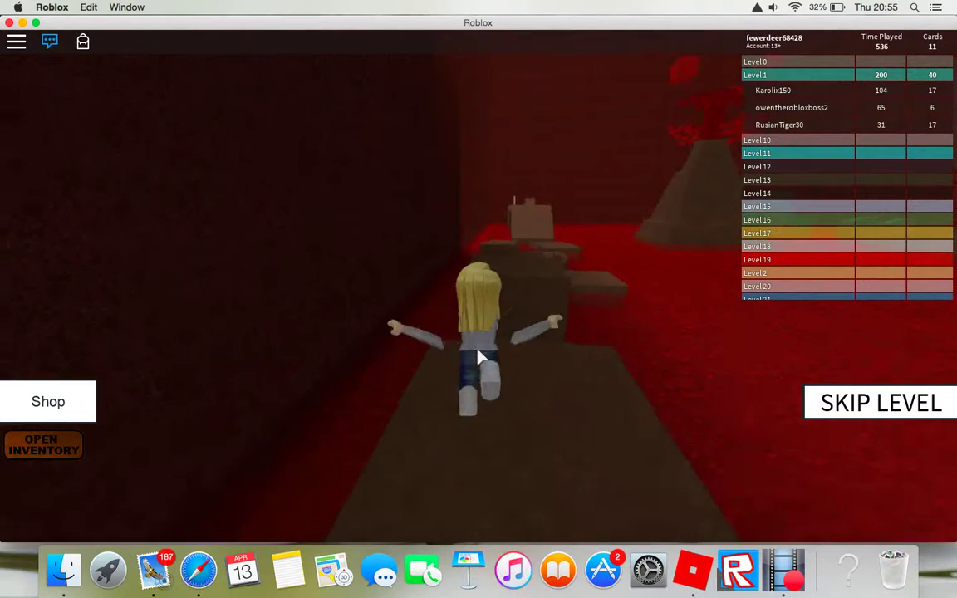
{"action": "key", "text": "Up"}
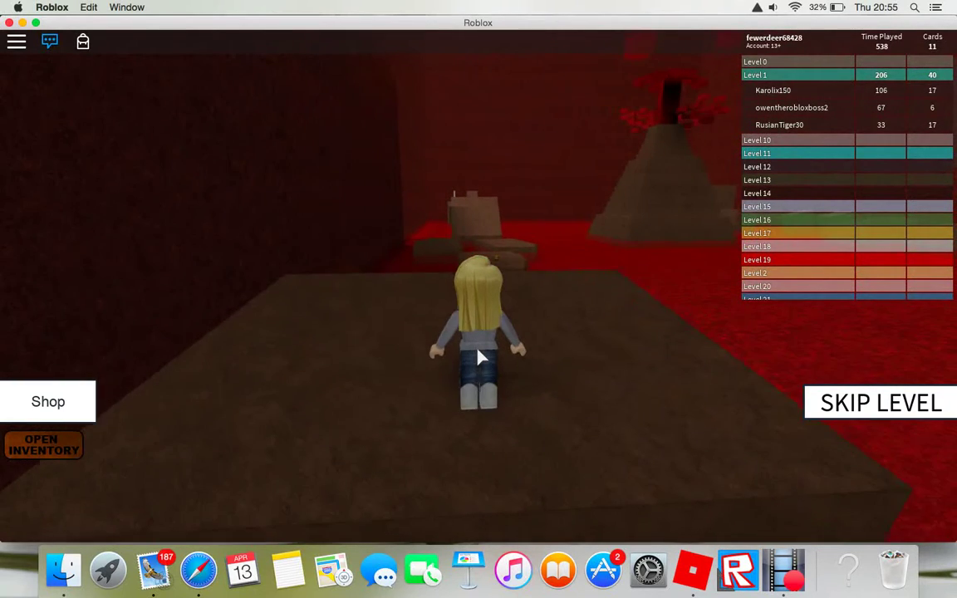
{"action": "key", "text": "Left"}
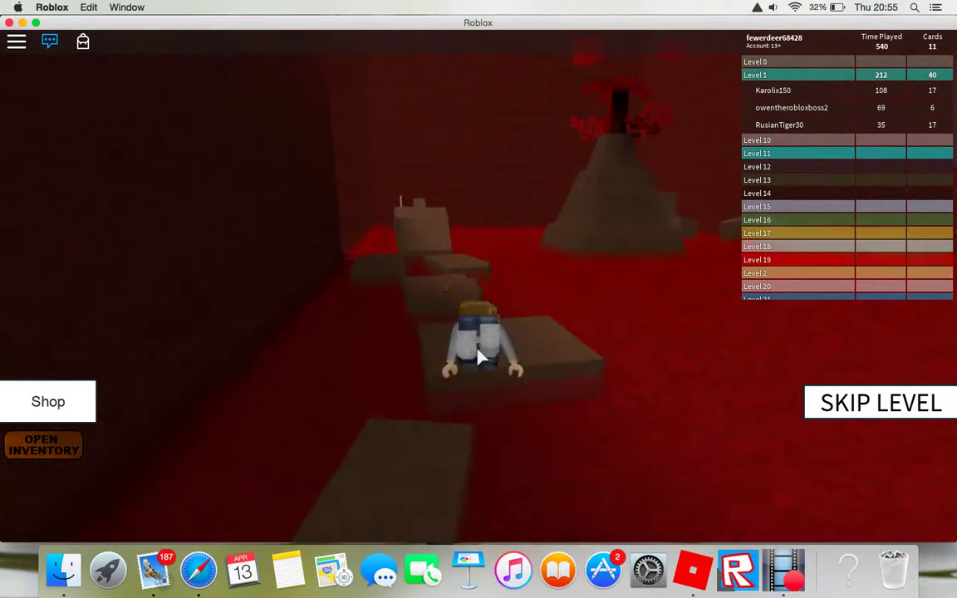
Step: After respawning, move along the brown platform and jump onto its raised section
{"action": "key", "text": "Up"}
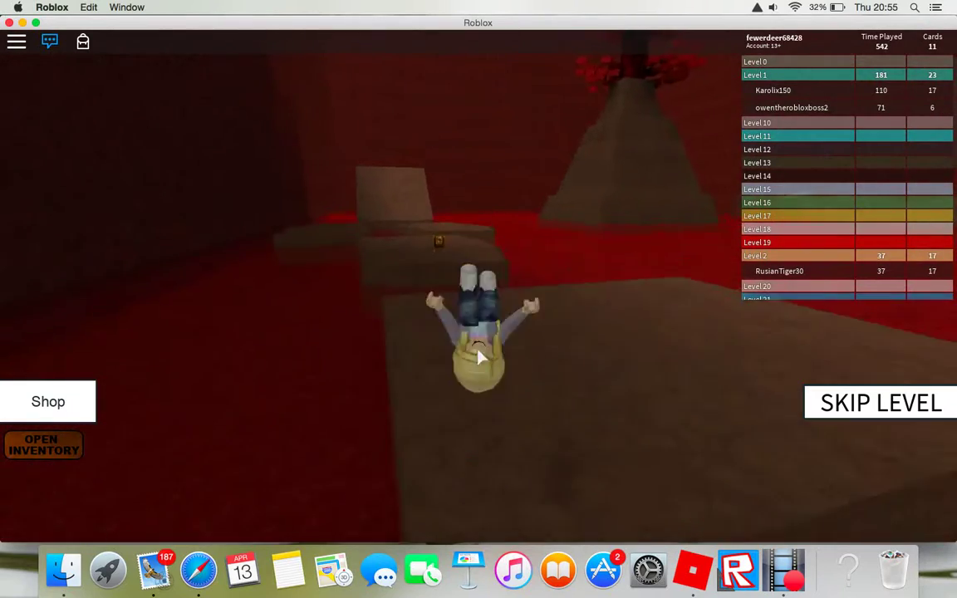
{"action": "key", "text": "Up"}
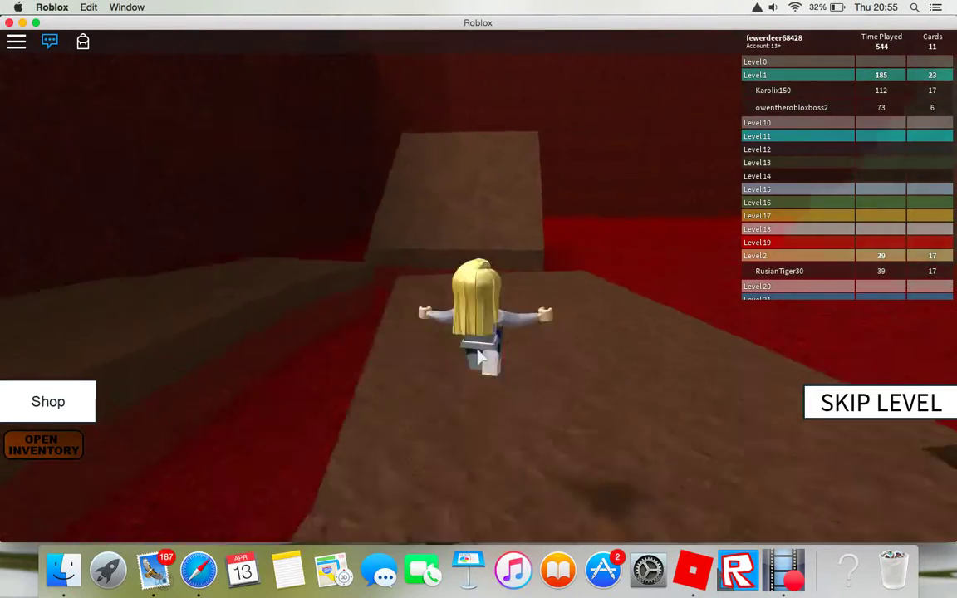
{"action": "key", "text": "Up"}
{"action": "key", "text": "space"}
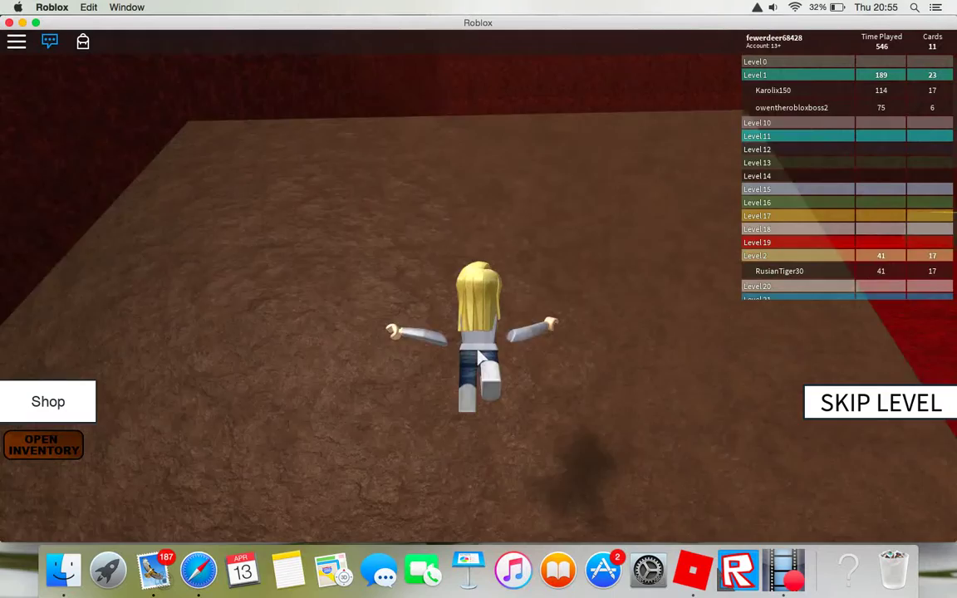
Step: Head toward the far wall, jump onto the raised block, and pass through the stone arch
{"action": "key", "text": "Up"}
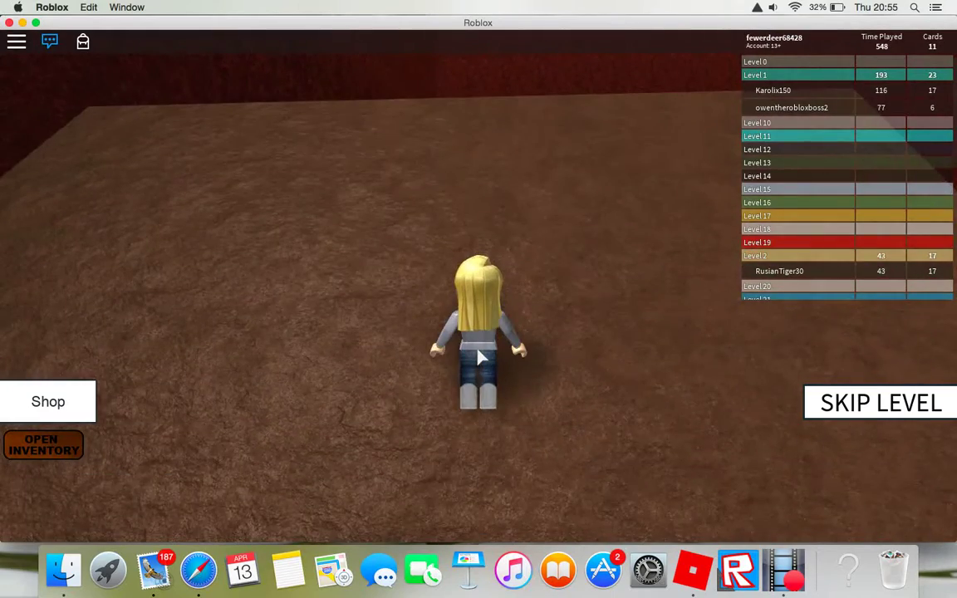
{"action": "key", "text": "Up"}
{"action": "key", "text": "space"}
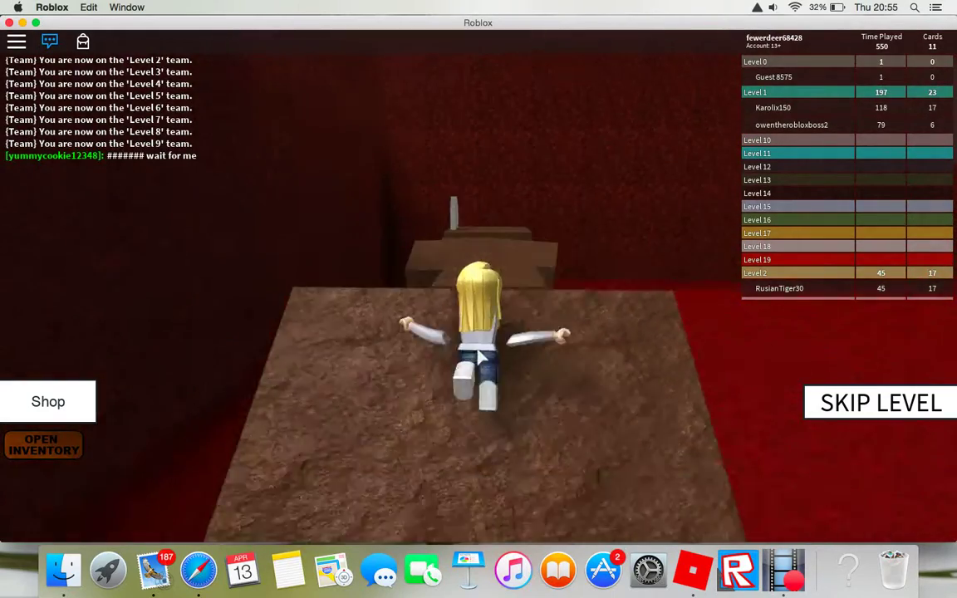
{"action": "key", "text": "Up"}
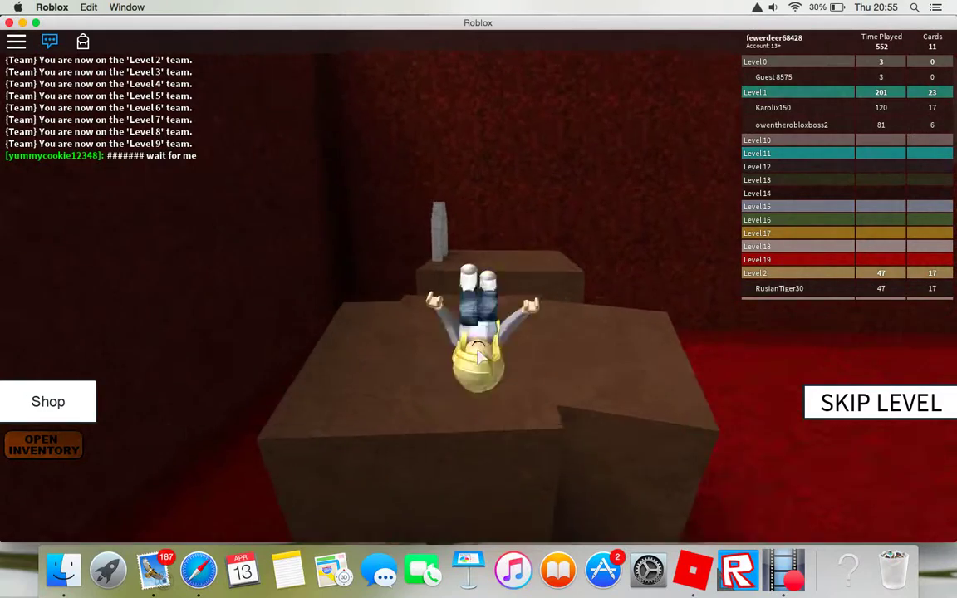
{"action": "key", "text": "Up"}
{"action": "key", "text": "Left"}
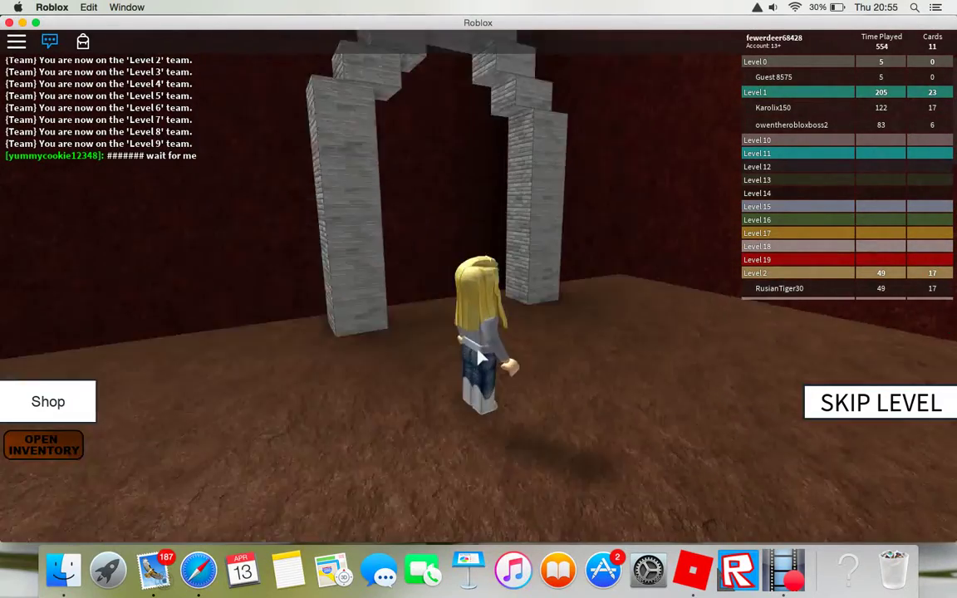
{"action": "key", "text": "Up"}
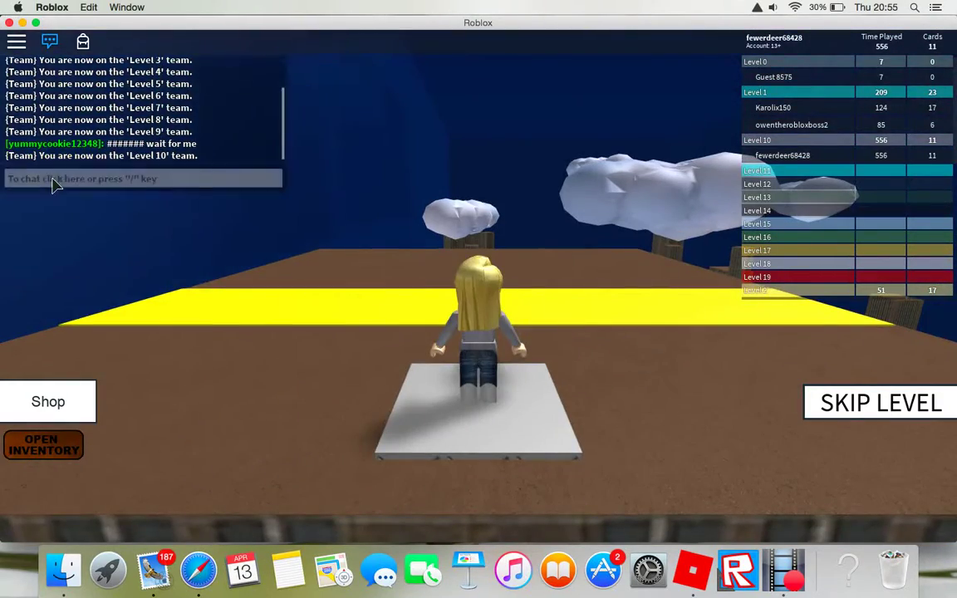
{"action": "key", "text": "Right"}
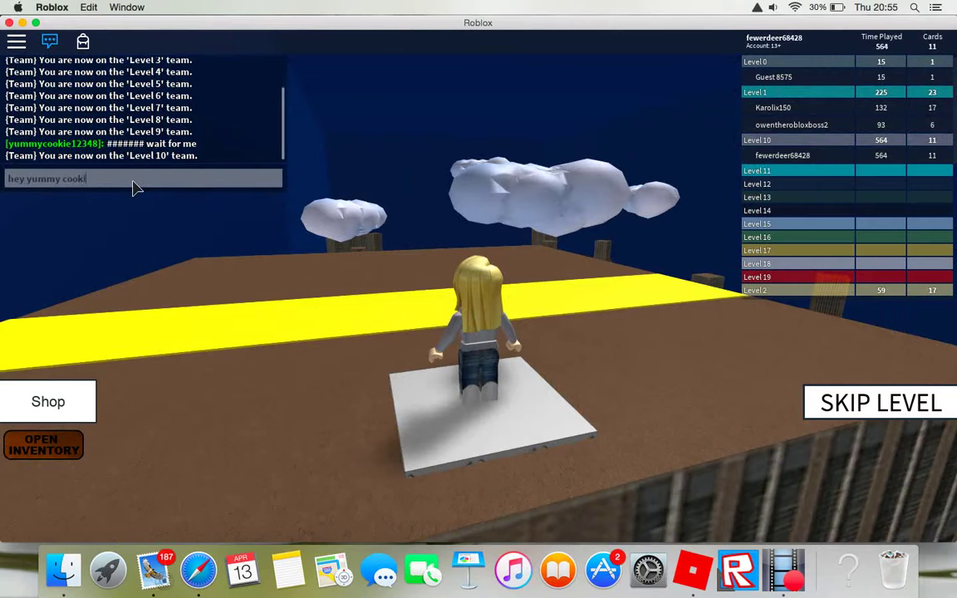
{"action": "key", "text": "Return"}
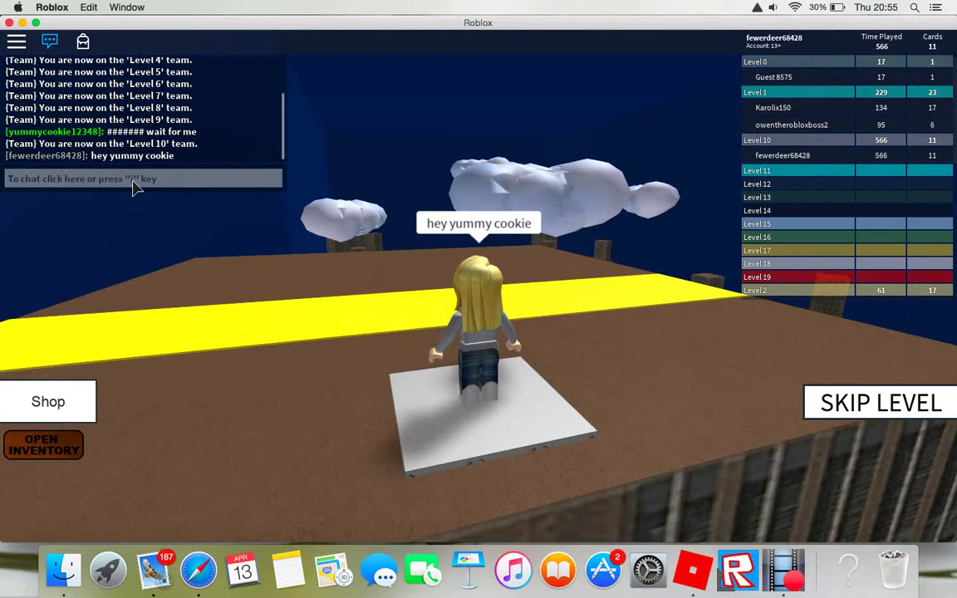
{"action": "key", "text": "Right"}
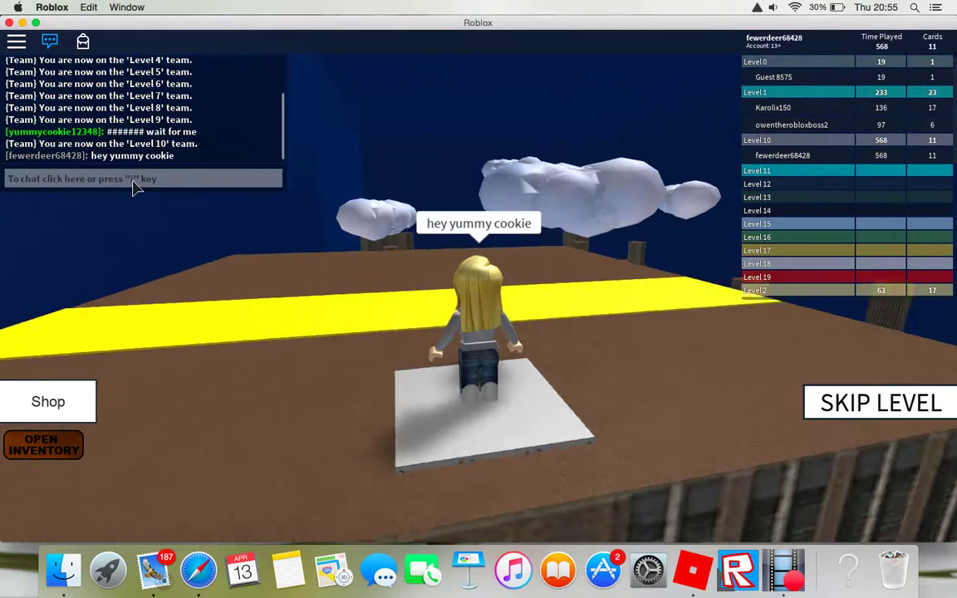
{"action": "key", "text": "Left"}
{"action": "key", "text": "Right"}
{"action": "key", "text": "Left"}
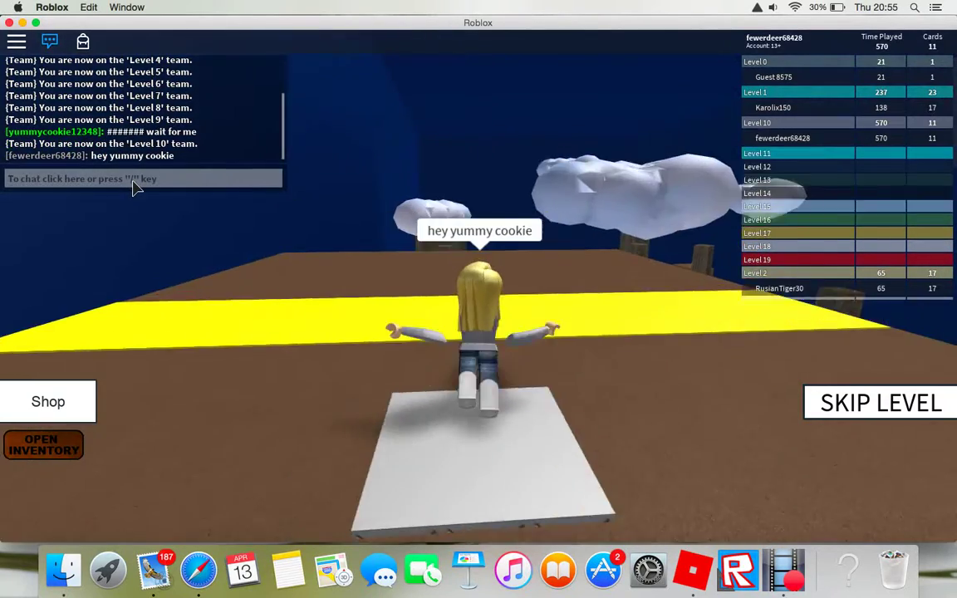
{"action": "key", "text": "w"}
Step: Run across the brown platforms and jump down onto the grey road platforms
{"action": "key", "text": "w"}
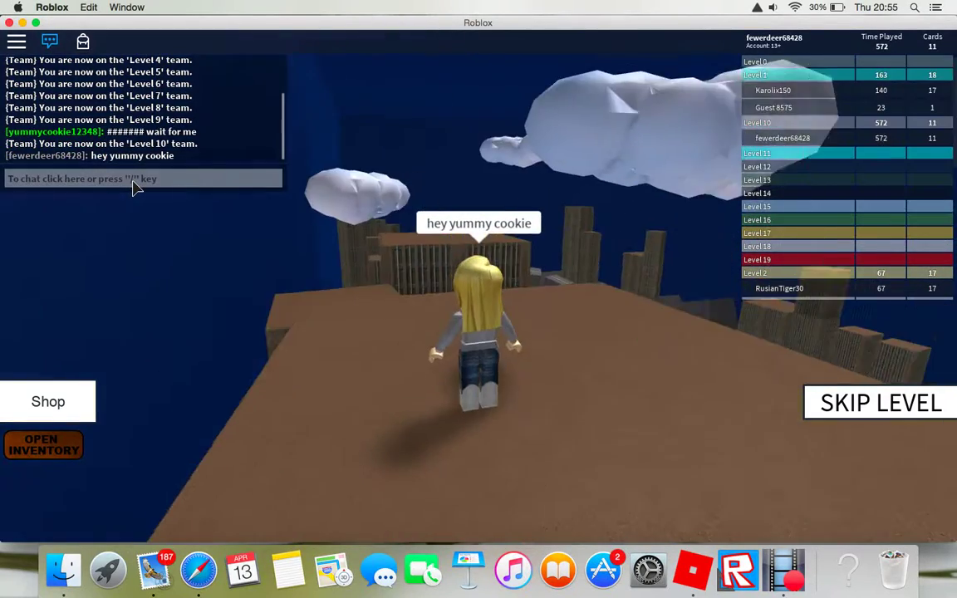
{"action": "key", "text": "w"}
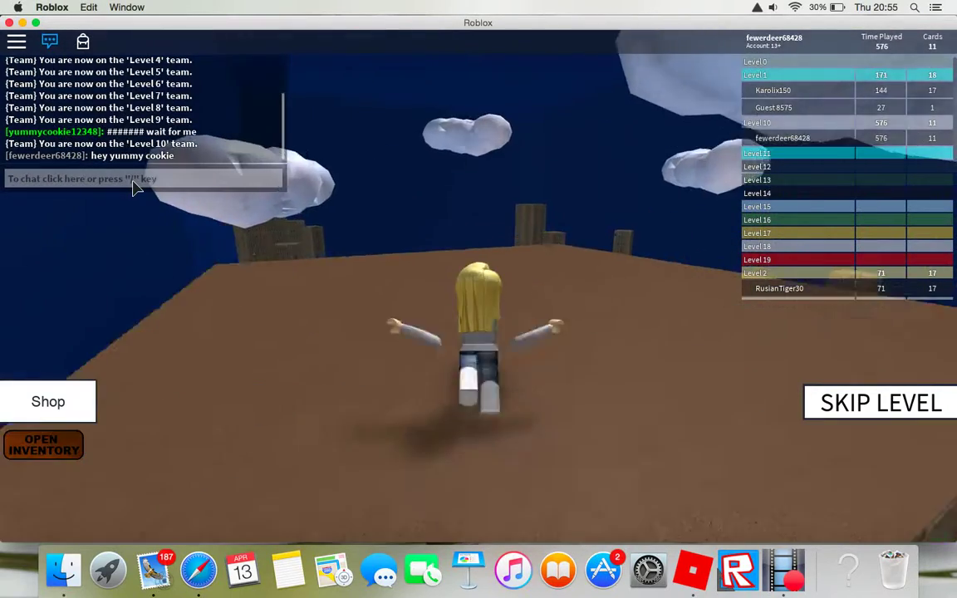
{"action": "key", "text": "w"}
{"action": "key", "text": "w"}
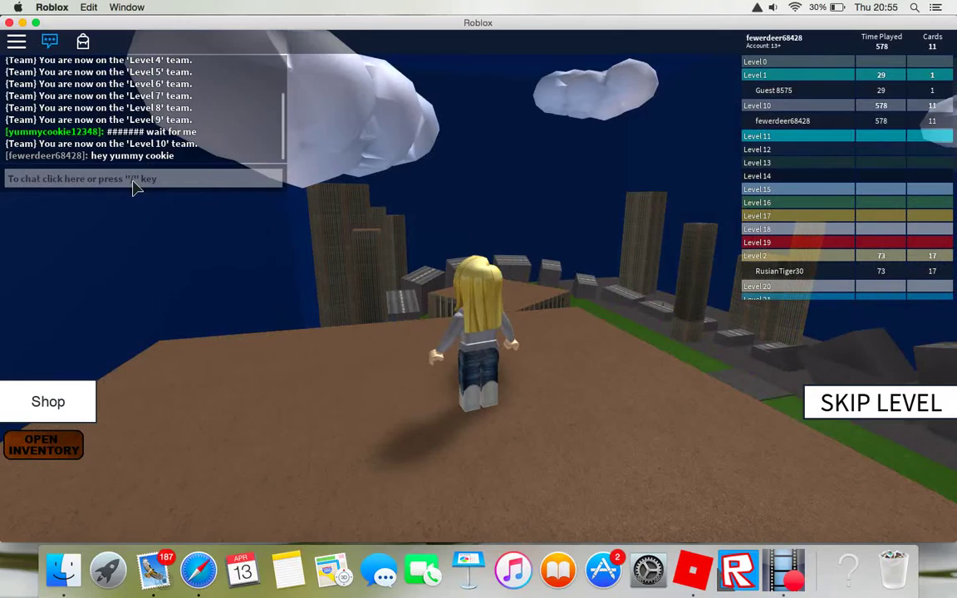
{"action": "key", "text": "space"}
{"action": "key", "text": "space"}
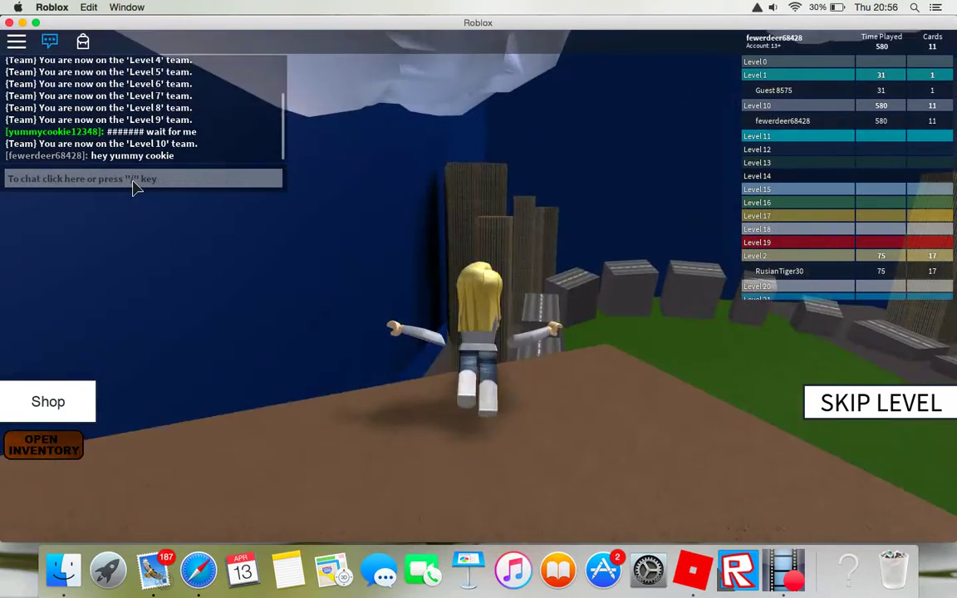
{"action": "key", "text": "space"}
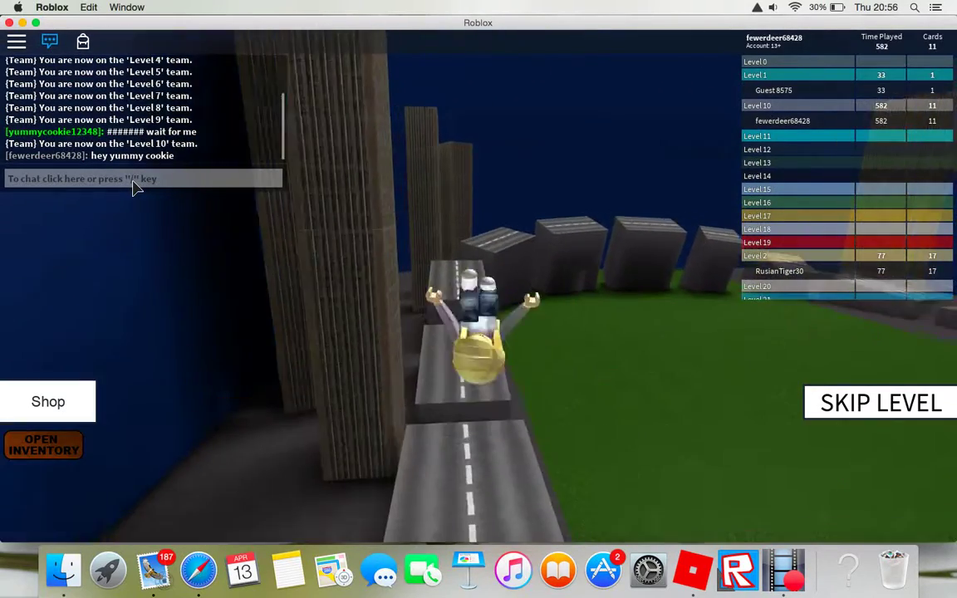
{"action": "key", "text": "space"}
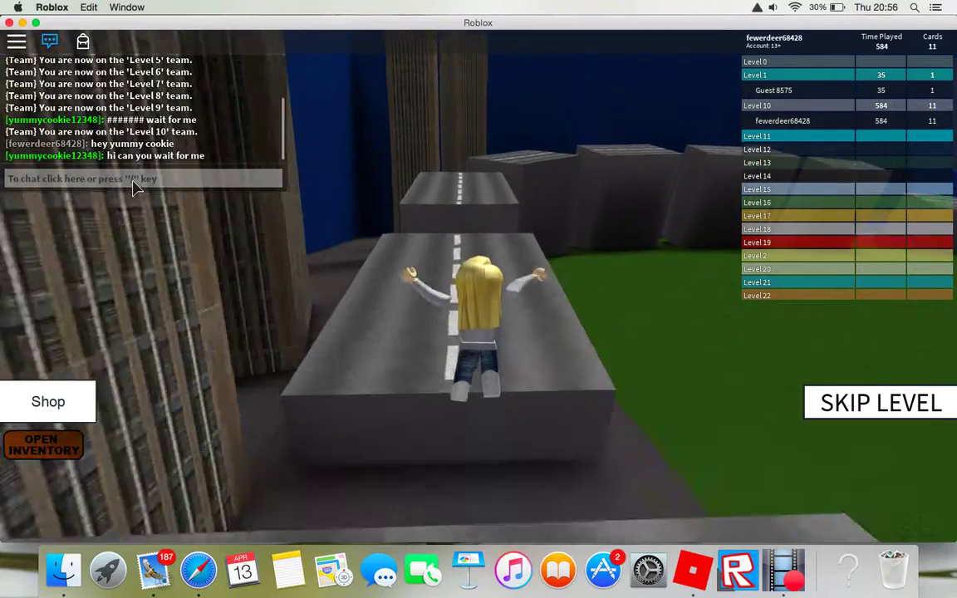
{"action": "key", "text": "space"}
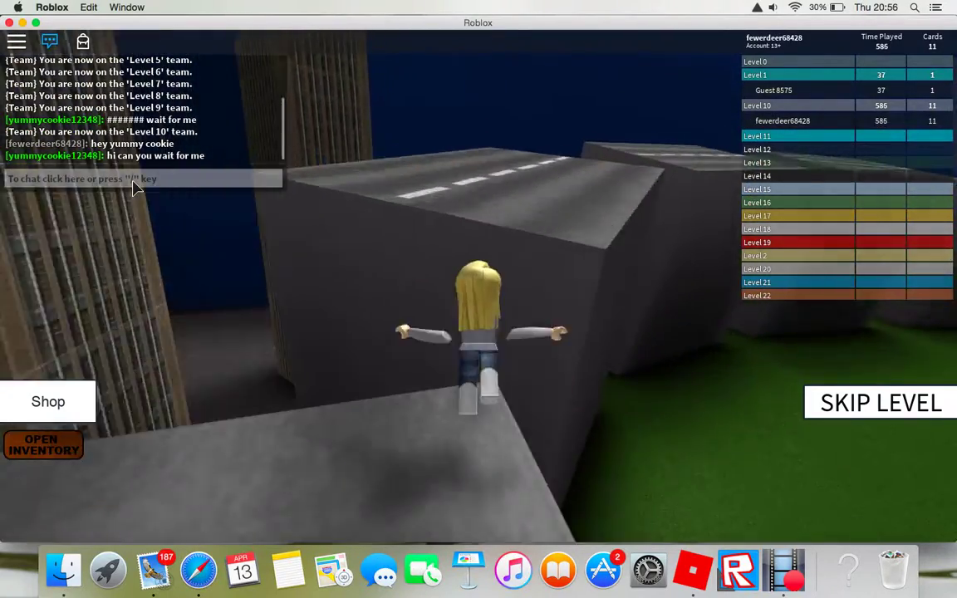
{"action": "key", "text": "space"}
Step: Run along the grey road, turn toward the buildings, and reply "kk" in chat
{"action": "key", "text": "w"}
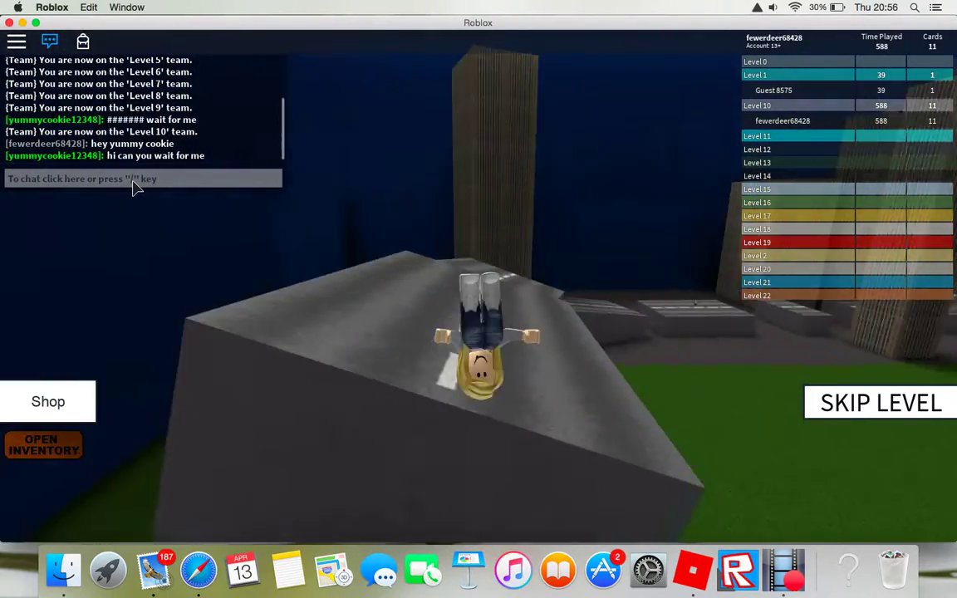
{"action": "key", "text": "w"}
{"action": "key", "text": "w"}
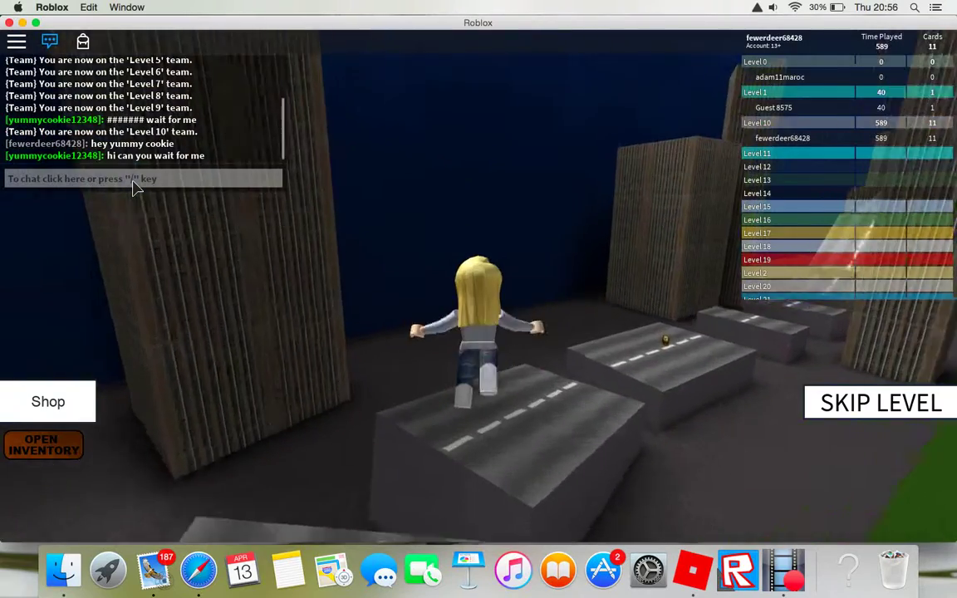
{"action": "key", "text": "w"}
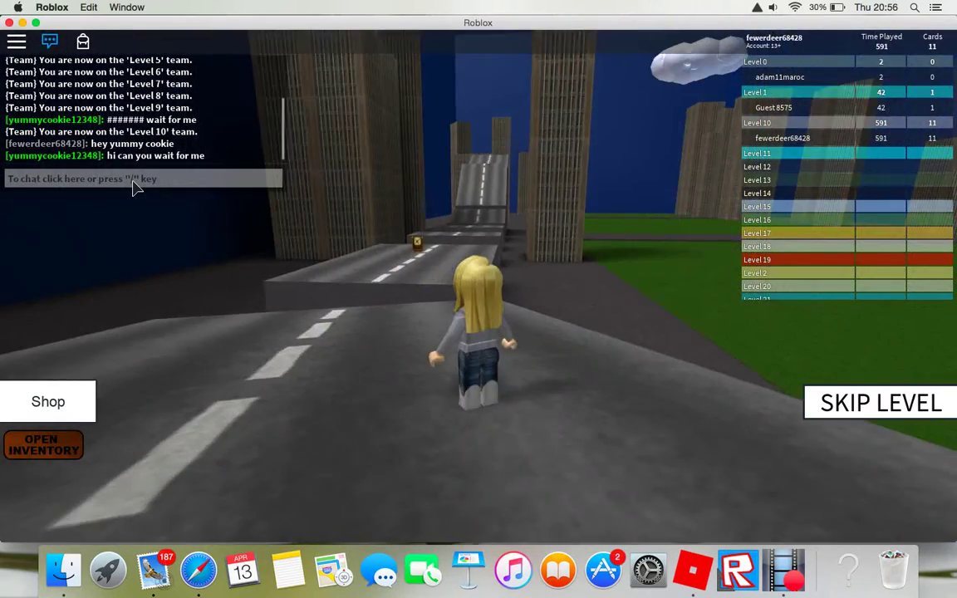
{"action": "key", "text": "d"}
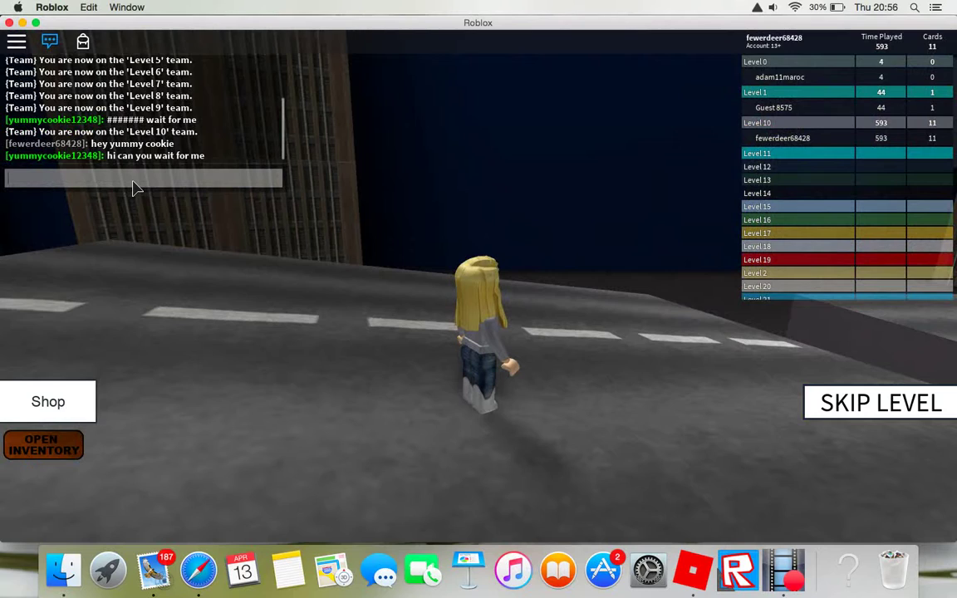
{"action": "left_click", "coordinate": [134, 183]}
{"action": "type", "text": "kk"}
{"action": "key", "text": "Return"}
Step: Walk down the road, jump the ramp, and leap from the raised road onto the rooftop
{"action": "key", "text": "w"}
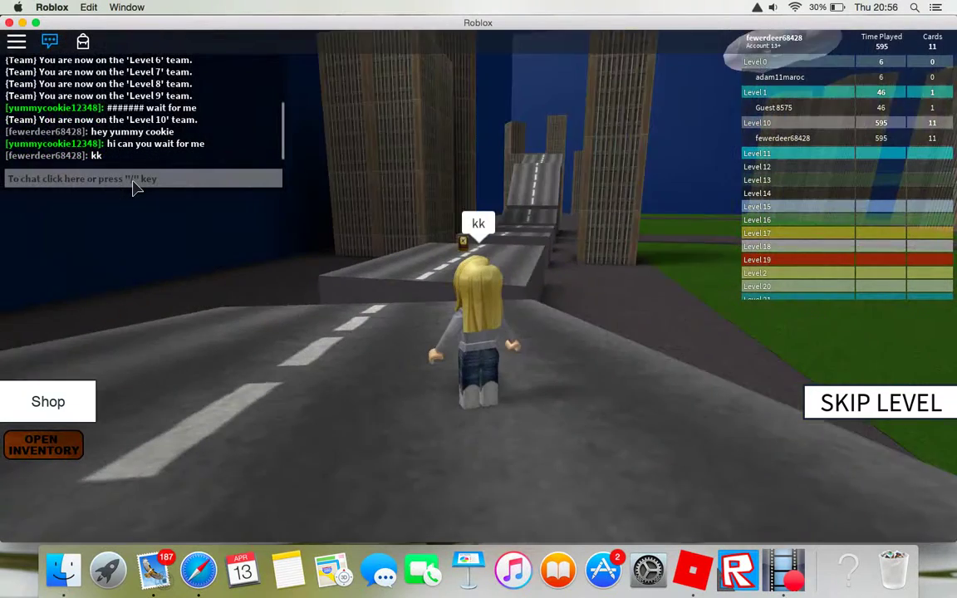
{"action": "key", "text": "d"}
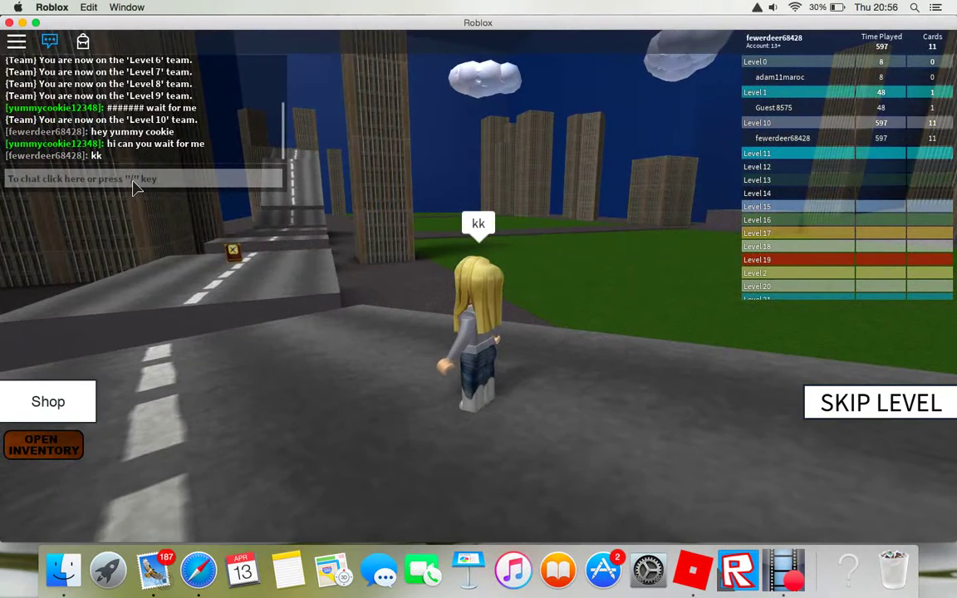
{"action": "key", "text": "a"}
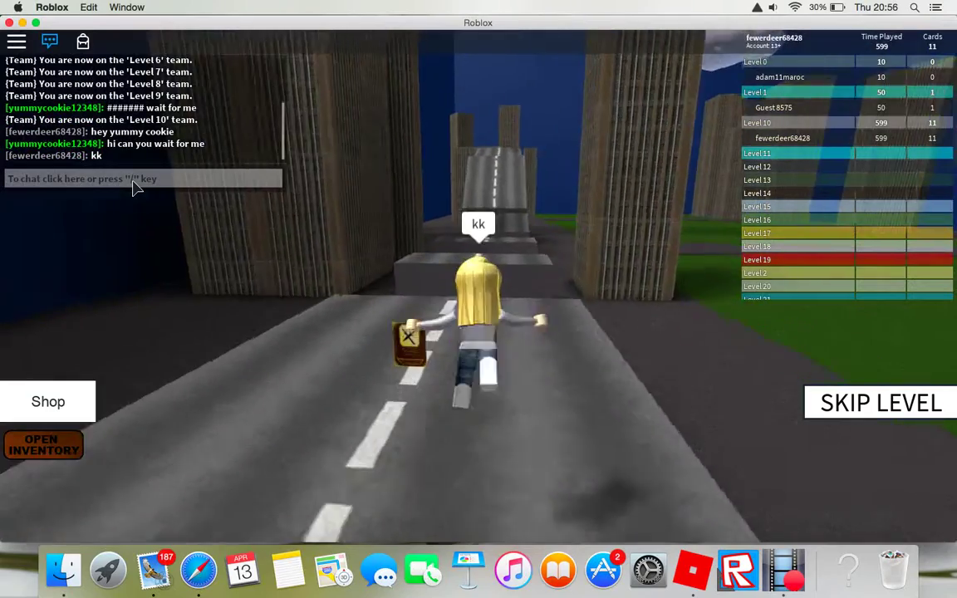
{"action": "key", "text": "space"}
{"action": "key", "text": "w"}
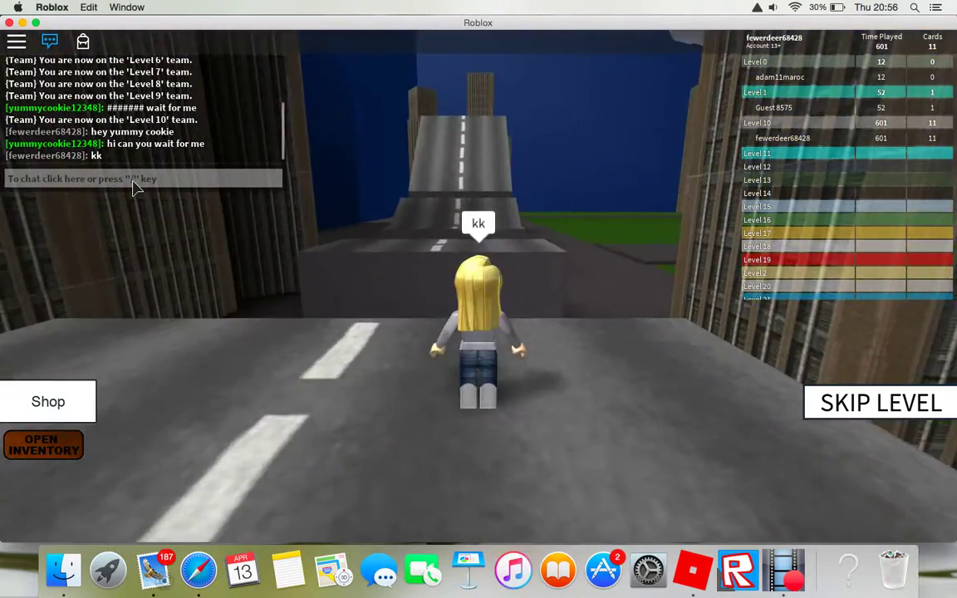
{"action": "key", "text": "space"}
{"action": "key", "text": "w"}
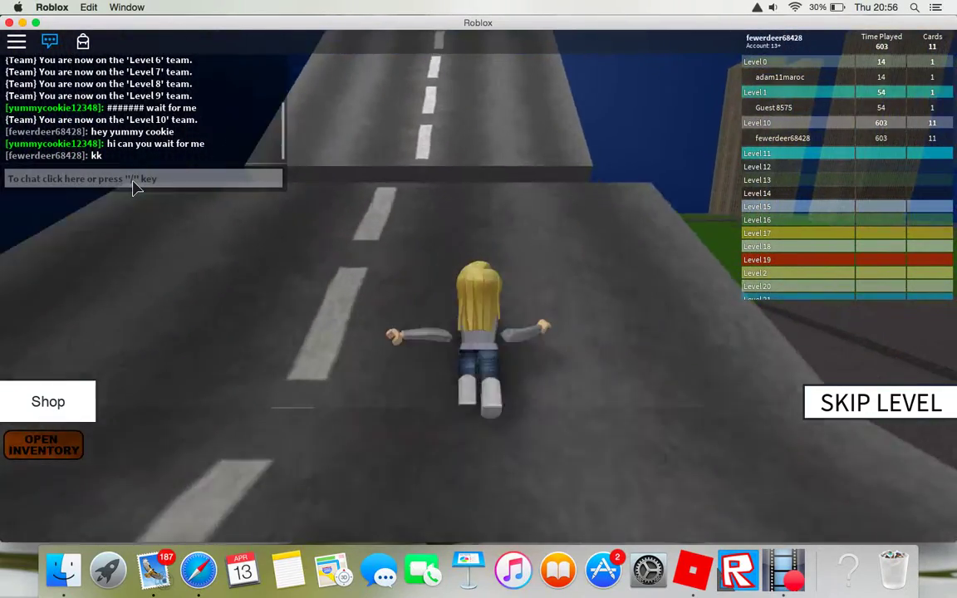
{"action": "key", "text": "w"}
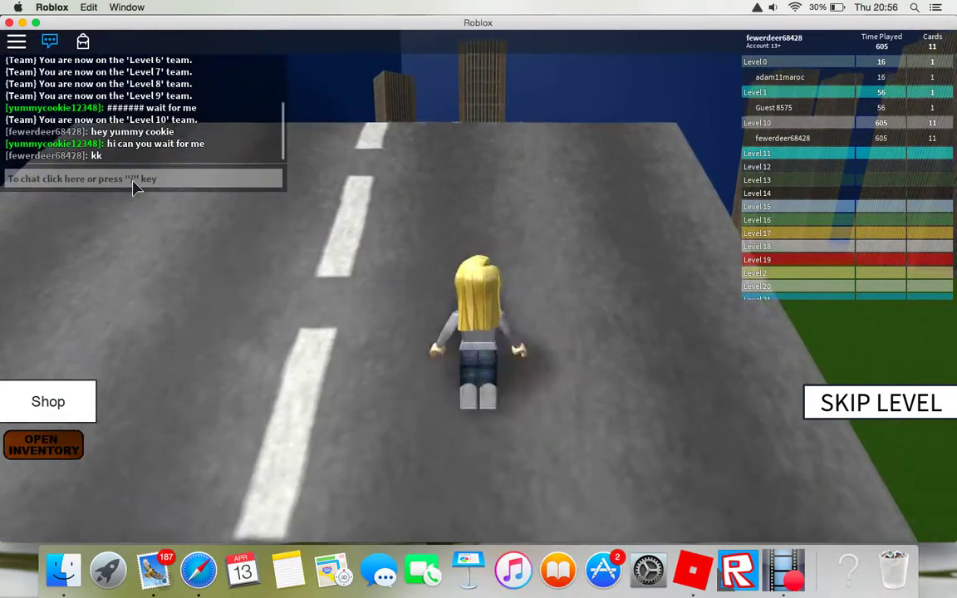
{"action": "key", "text": "w"}
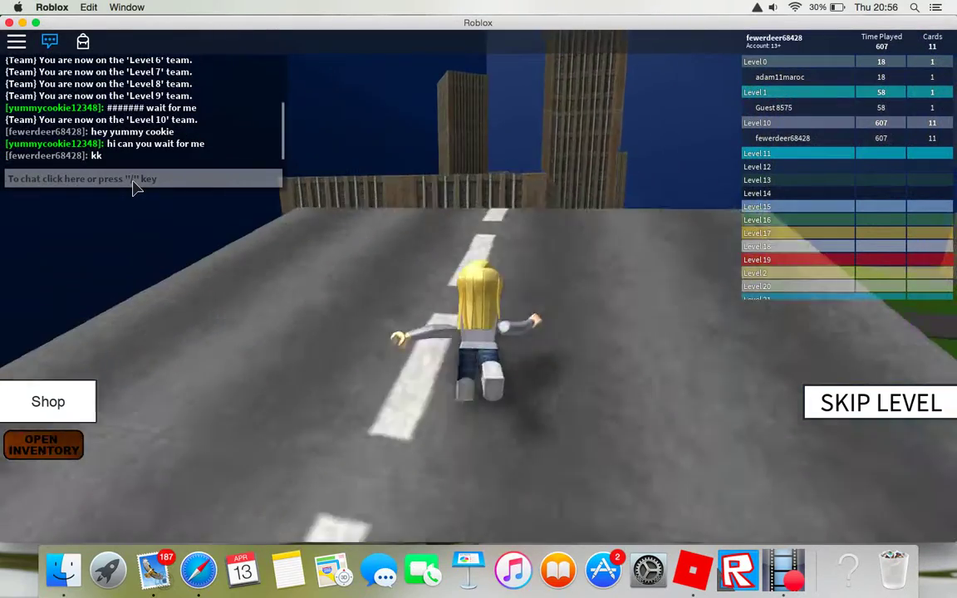
Step: Jump across the rooftops and turn the avatar so the road lies ahead
{"action": "key", "text": "w"}
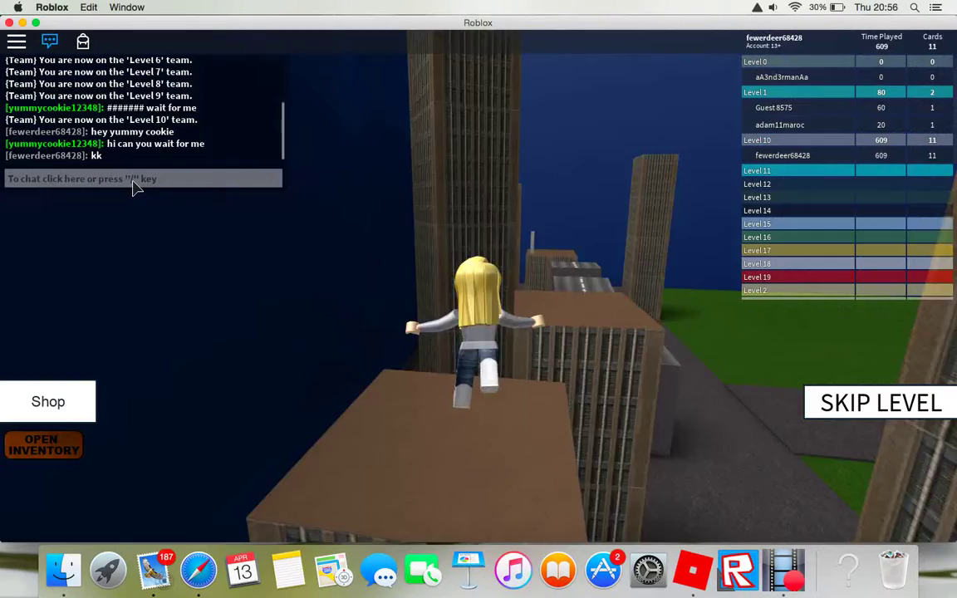
{"action": "key", "text": "space"}
{"action": "key", "text": "d"}
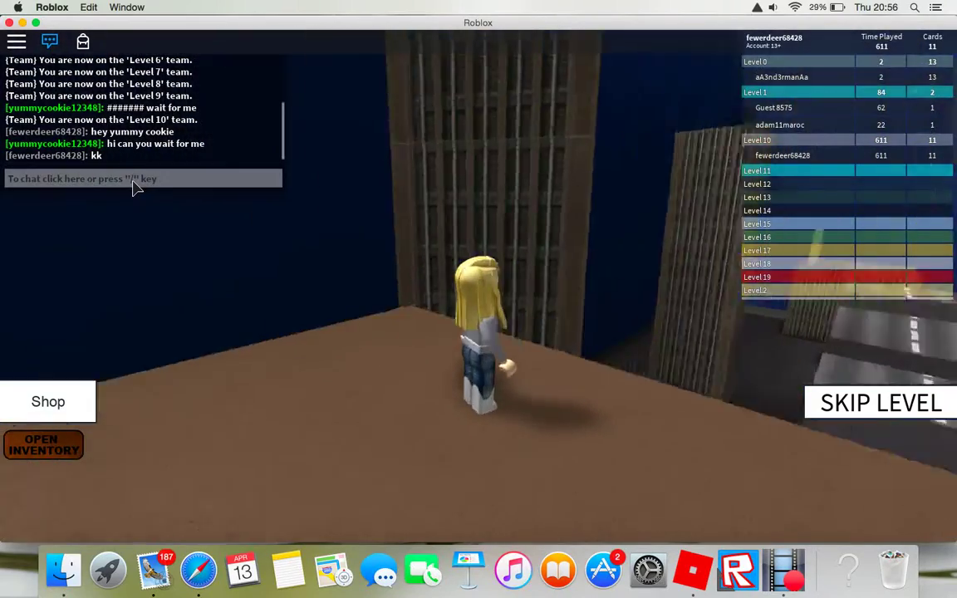
{"action": "key", "text": "a"}
{"action": "key", "text": "w"}
{"action": "key", "text": "w"}
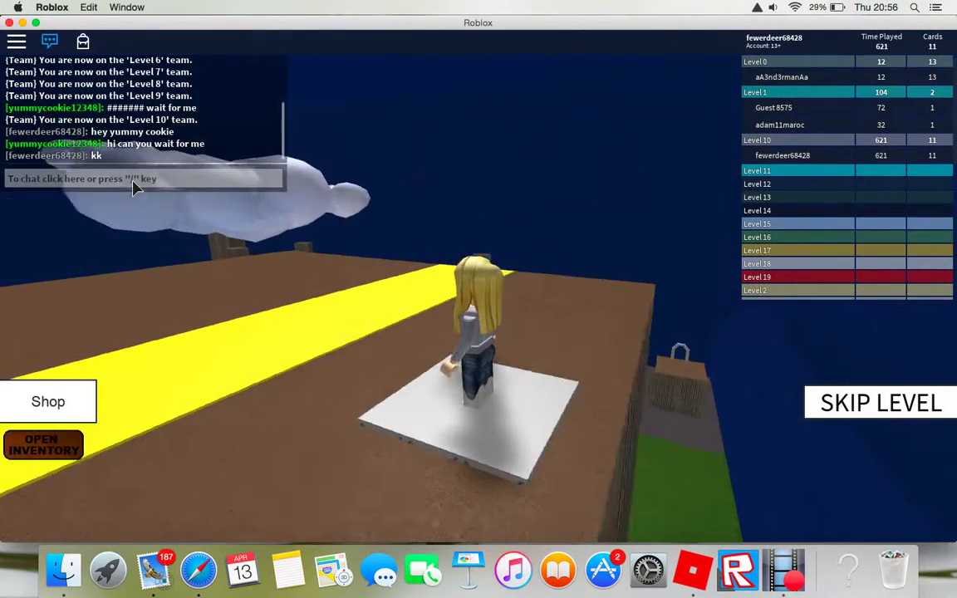
Step: Turn around on the white pad and walk off it to face the yellow strip
{"action": "key", "text": "d"}
{"action": "key", "text": "w"}
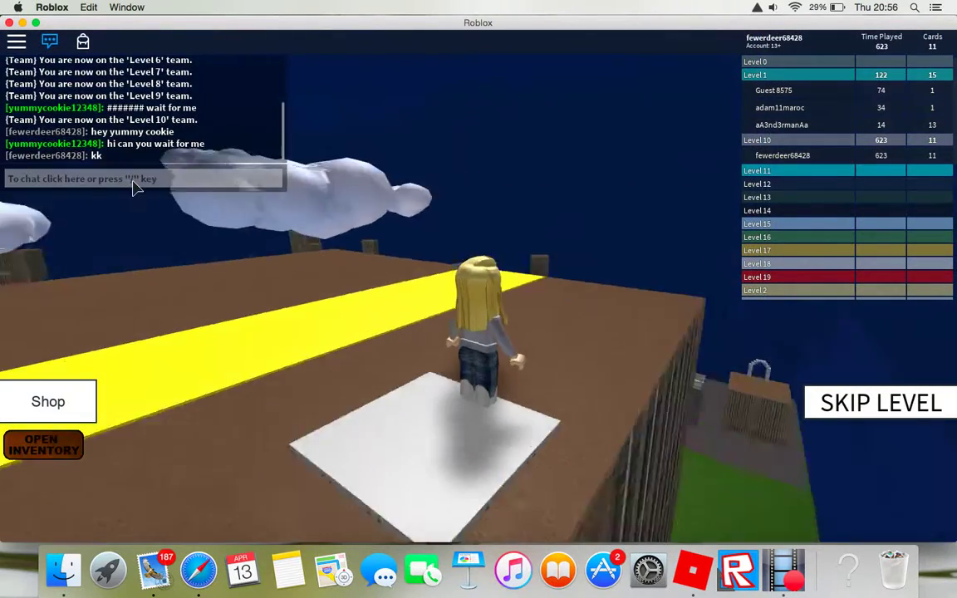
{"action": "key", "text": "a"}
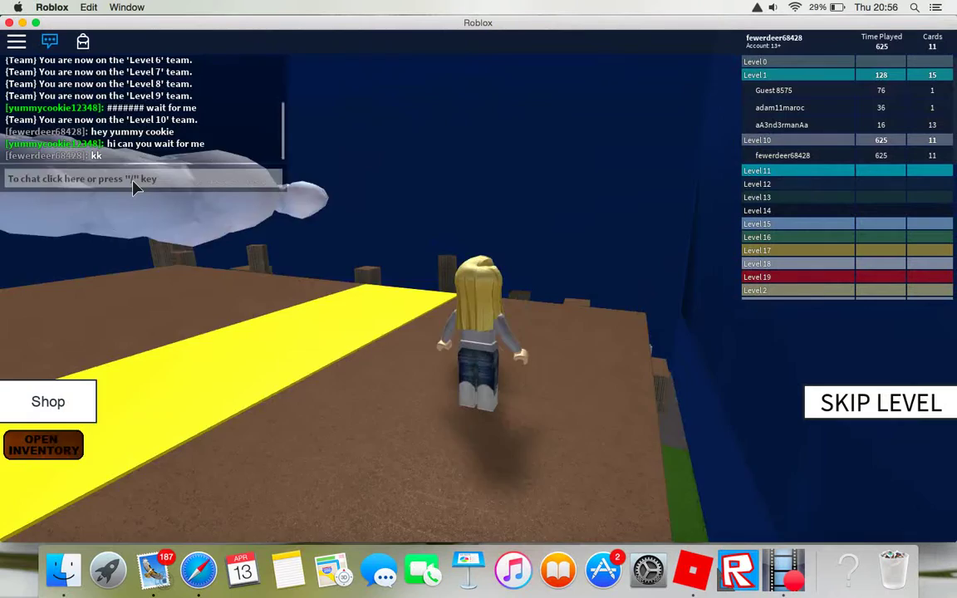
{"action": "key", "text": "d"}
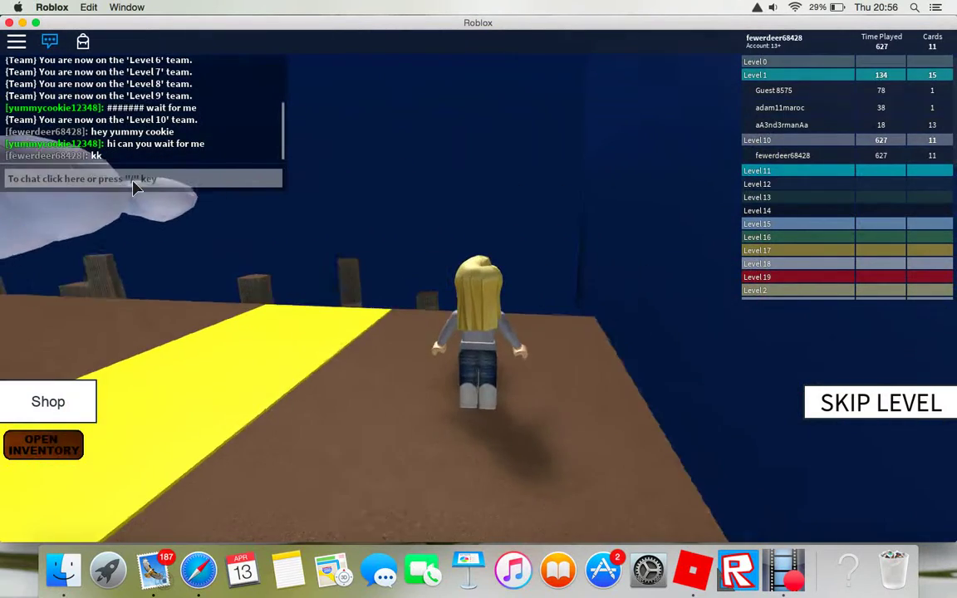
{"action": "key", "text": "d"}
Step: Orbit the view, then run across the yellow strip and off the building edge
{"action": "key", "text": "Left"}
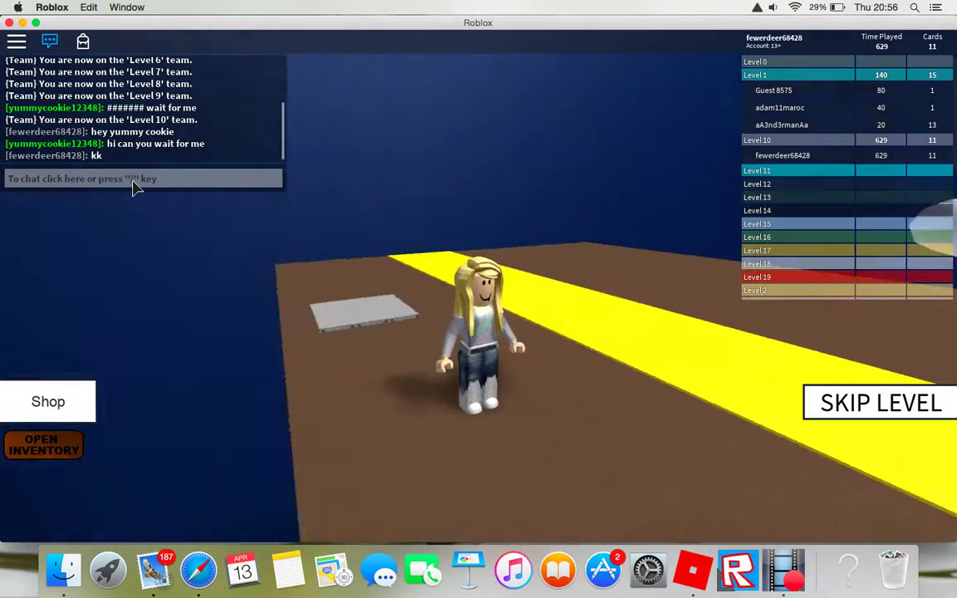
{"action": "key", "text": "Left"}
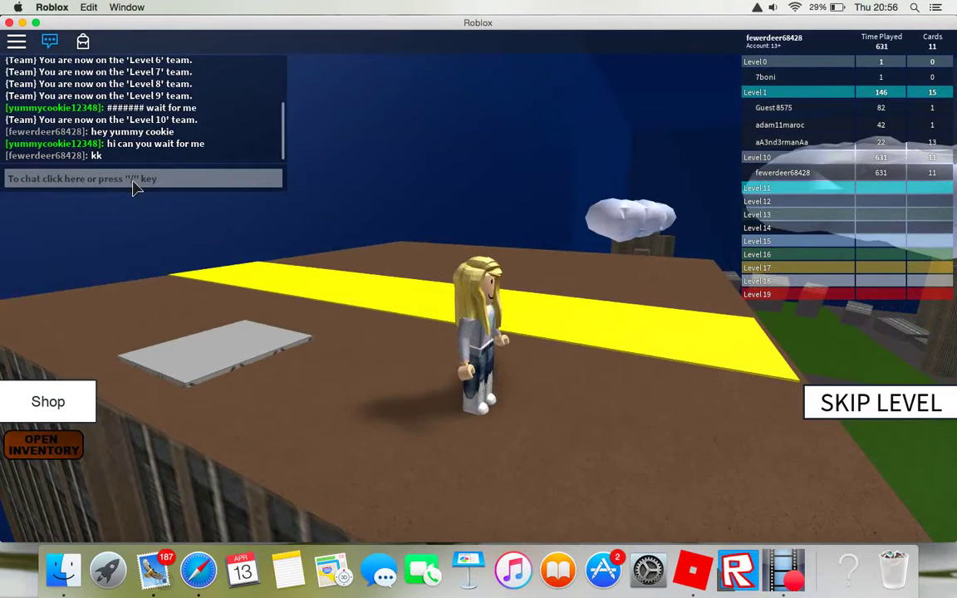
{"action": "key", "text": "w"}
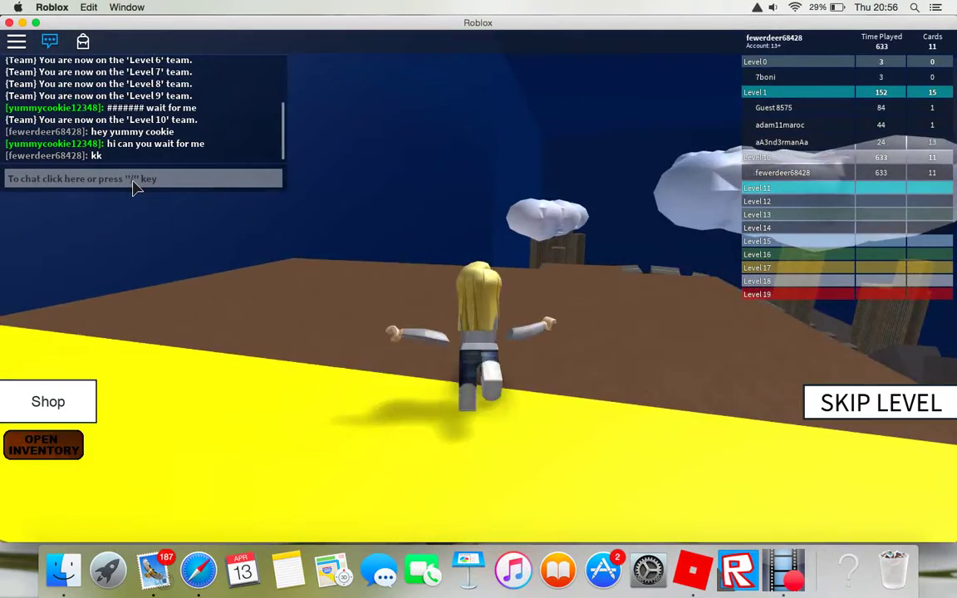
{"action": "key", "text": "w"}
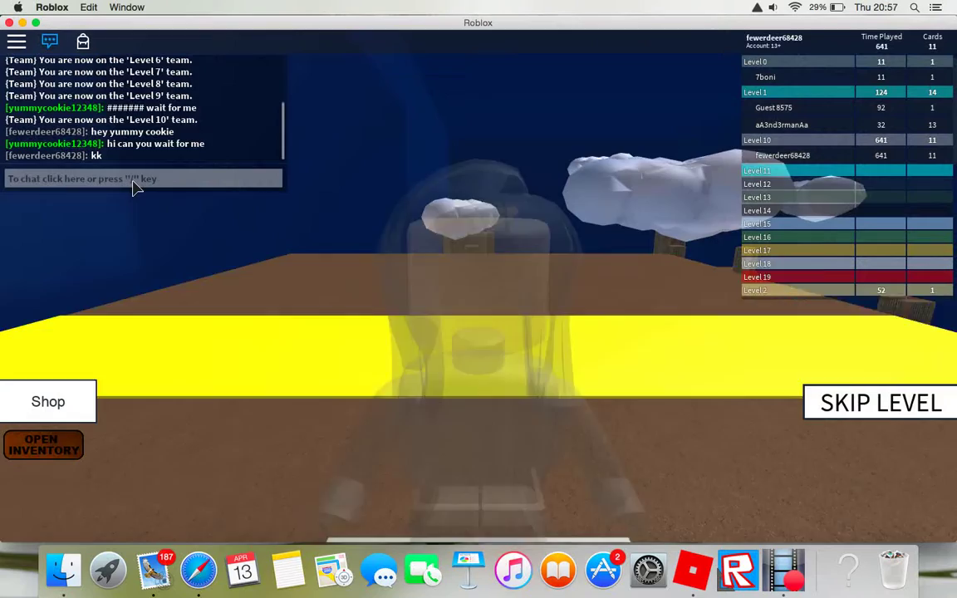
Step: Run from the respawn pad across the yellow strip, jumping two rooftops onto the brown ground
{"action": "key", "text": "w"}
{"action": "key", "text": "w"}
{"action": "key", "text": "space"}
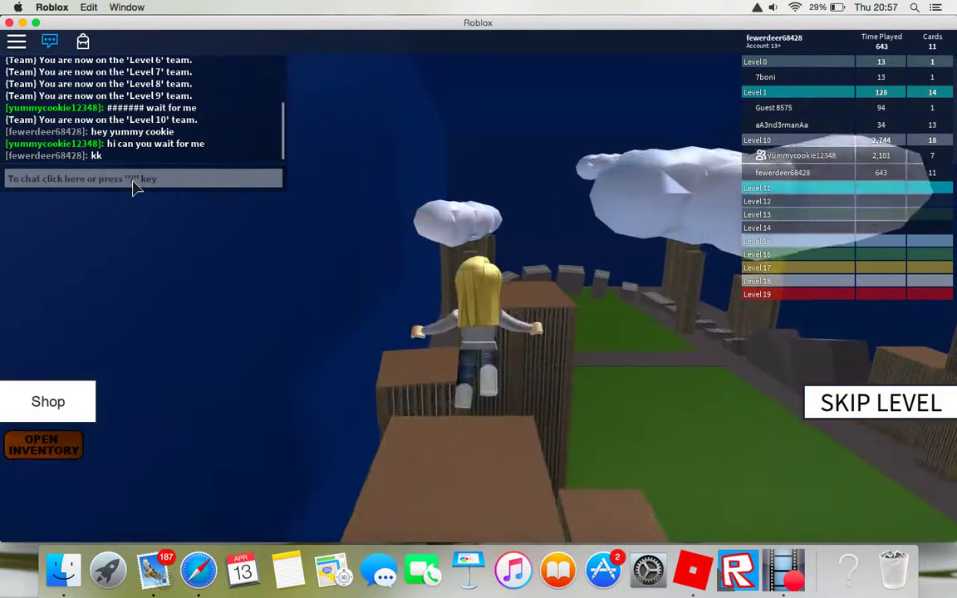
{"action": "key", "text": "w"}
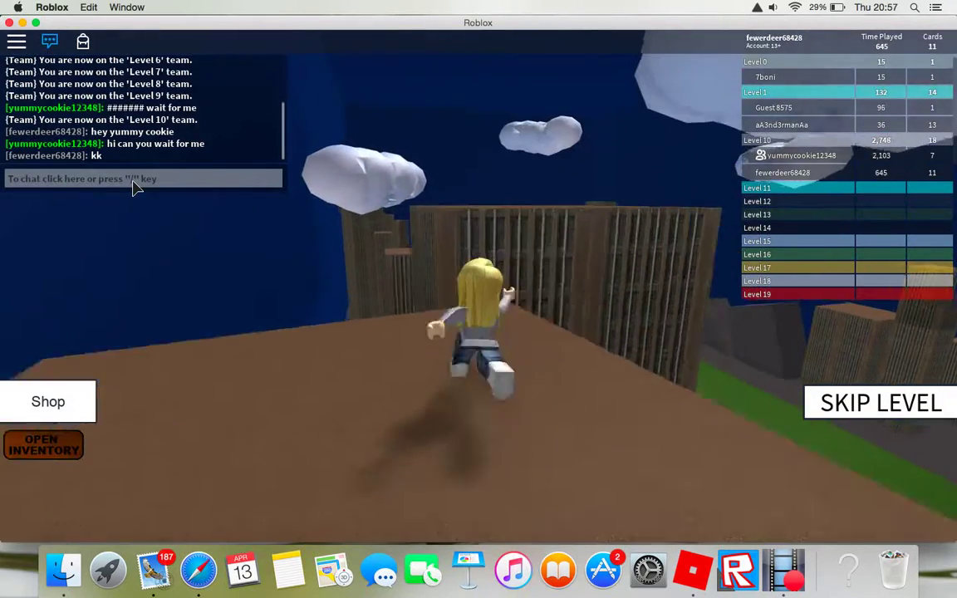
{"action": "key", "text": "s"}
{"action": "key", "text": "w"}
{"action": "key", "text": "space"}
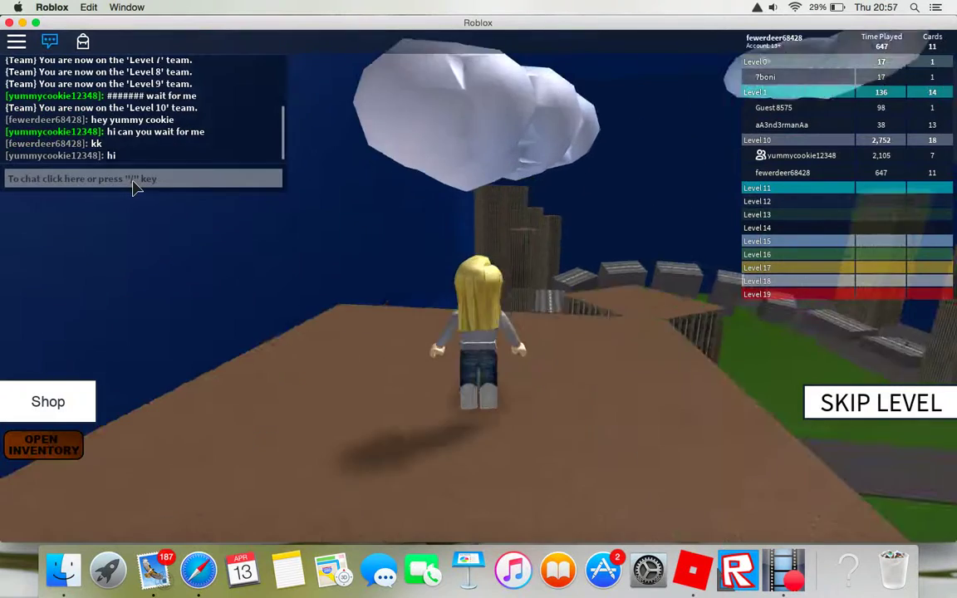
{"action": "key", "text": "w"}
{"action": "key", "text": "space"}
{"action": "key", "text": "w"}
{"action": "type", "text": "hey its been along time"}
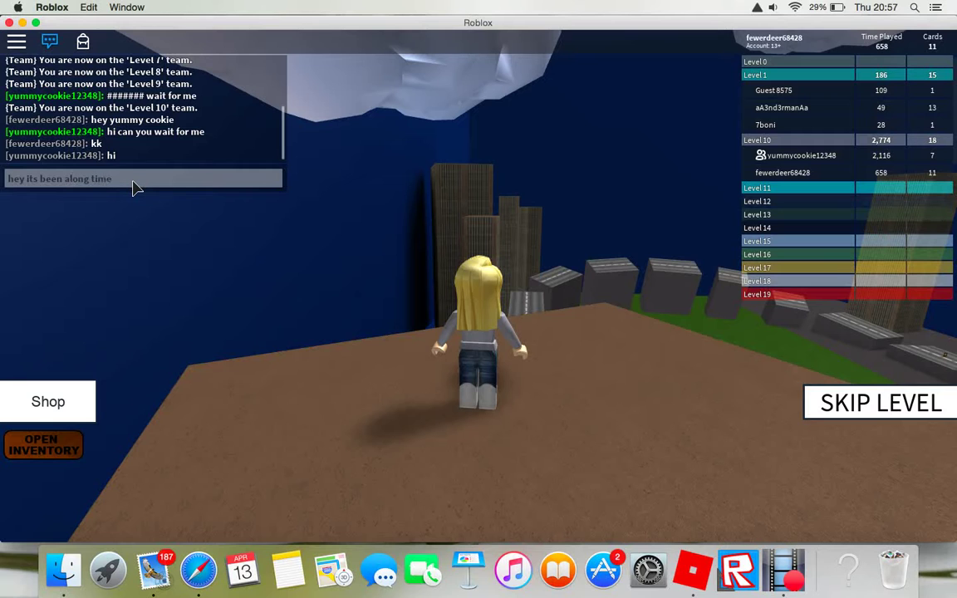
Step: Send the chat message 'hey its been along time' and step onto the grey road platforms
{"action": "key", "text": "Return"}
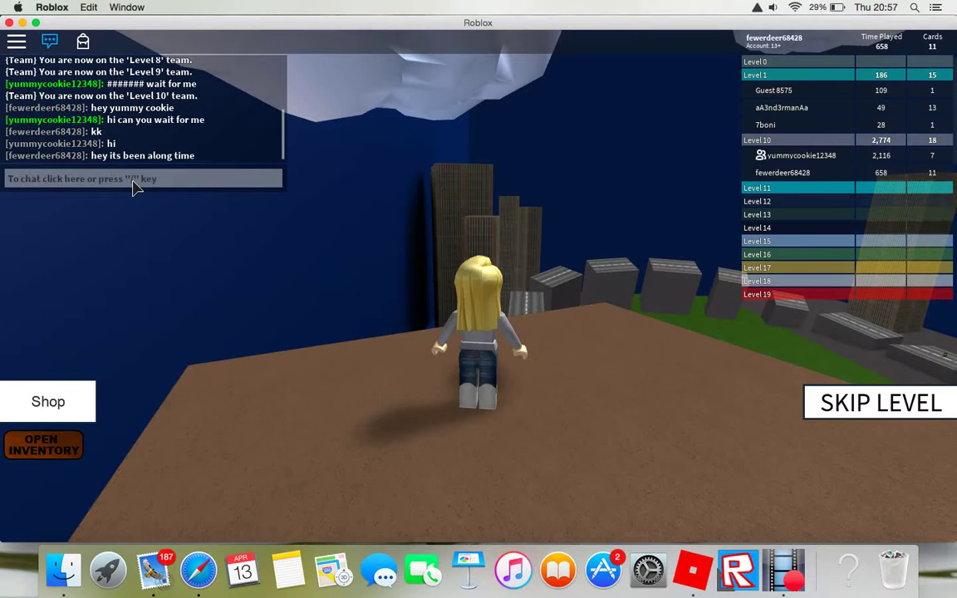
{"action": "key", "text": "w"}
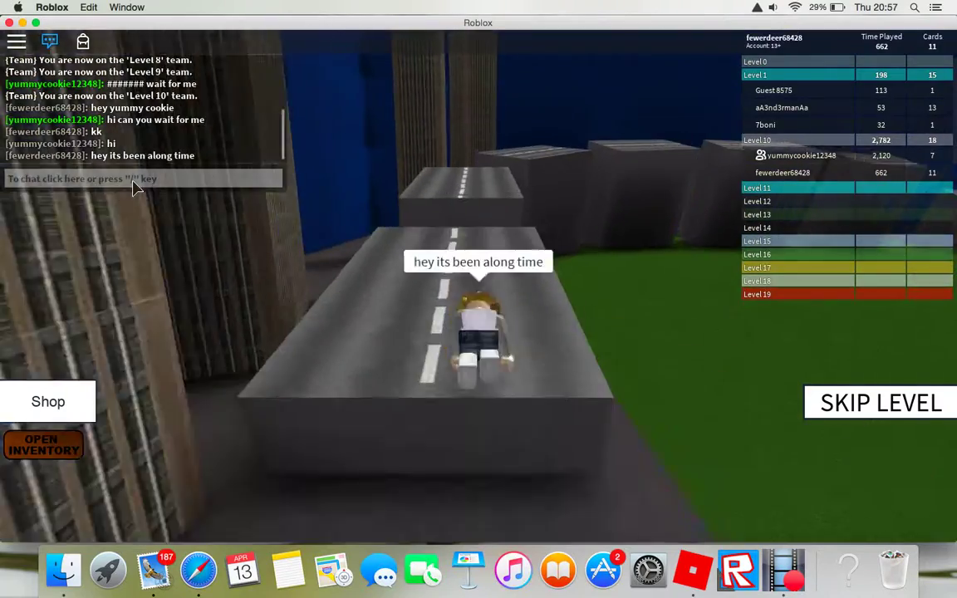
{"action": "key", "text": "s"}
{"action": "key", "text": "w"}
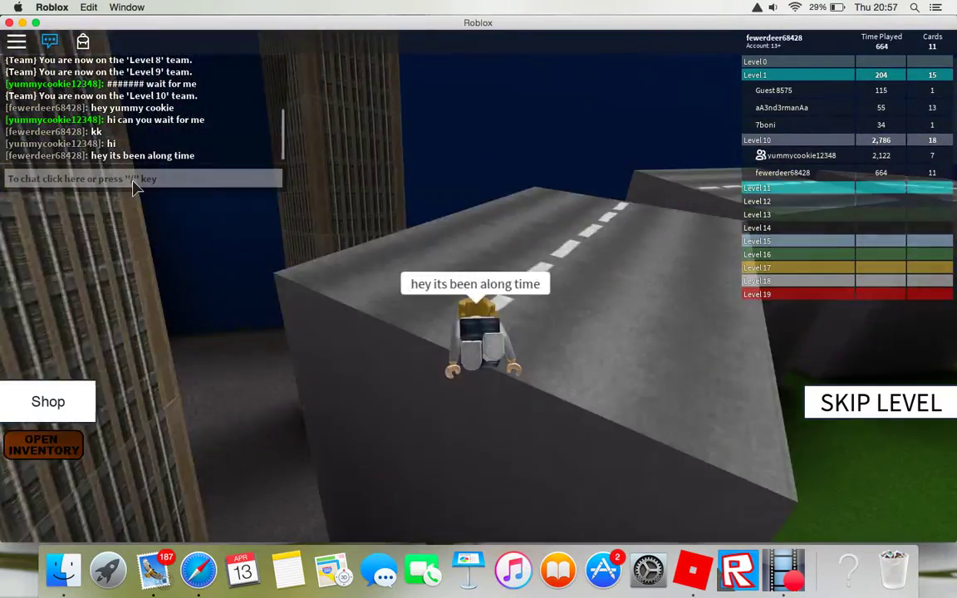
Step: Run along the road platforms and jump onto the brown rooftop overlooking the towers
{"action": "key", "text": "w"}
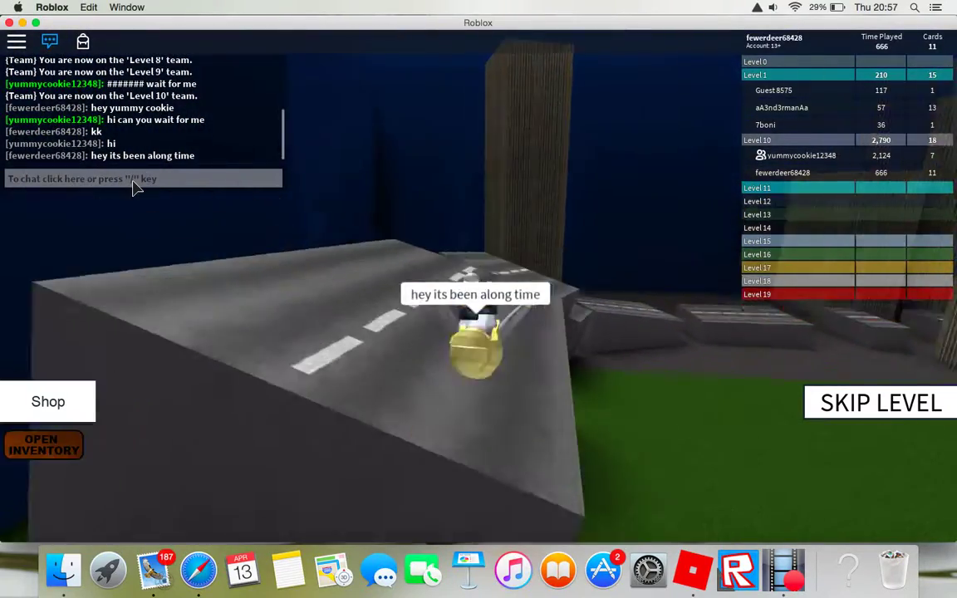
{"action": "key", "text": "w"}
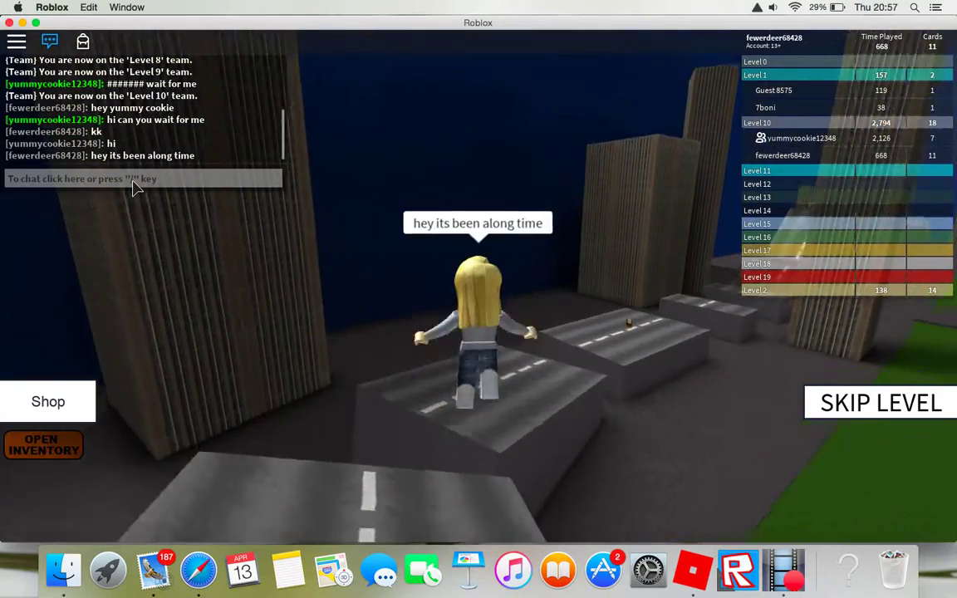
{"action": "key", "text": "w"}
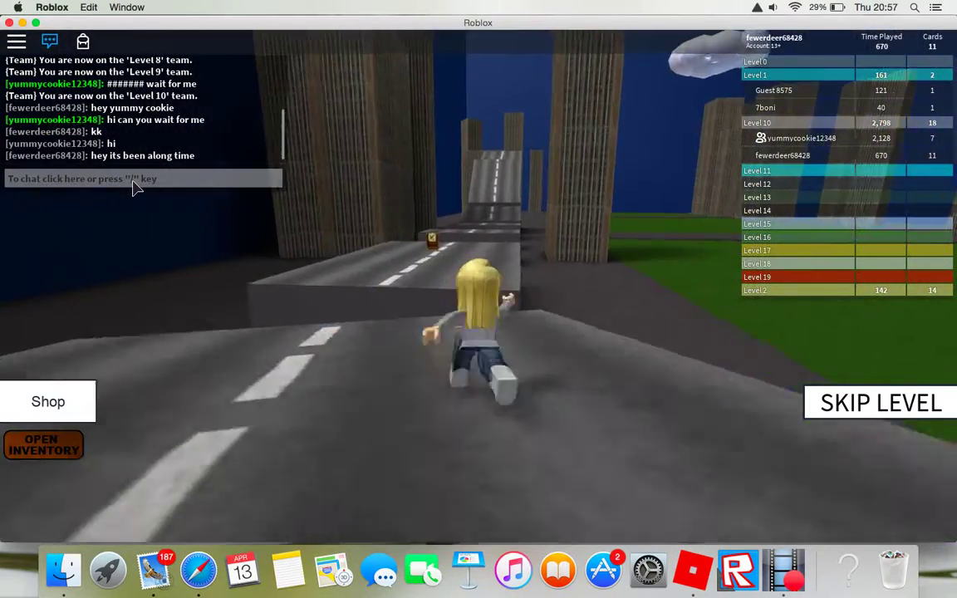
{"action": "key", "text": "w"}
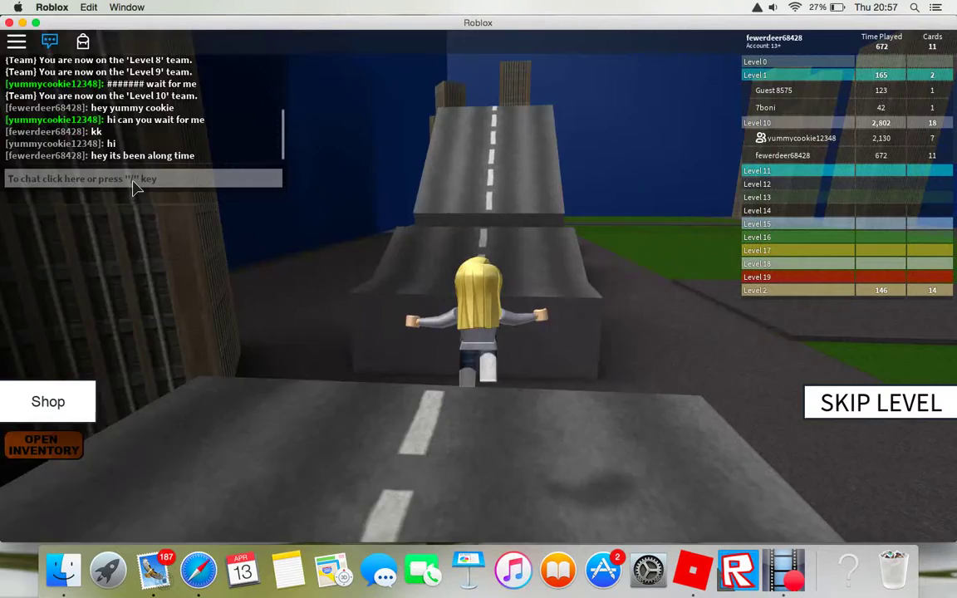
{"action": "key", "text": "w"}
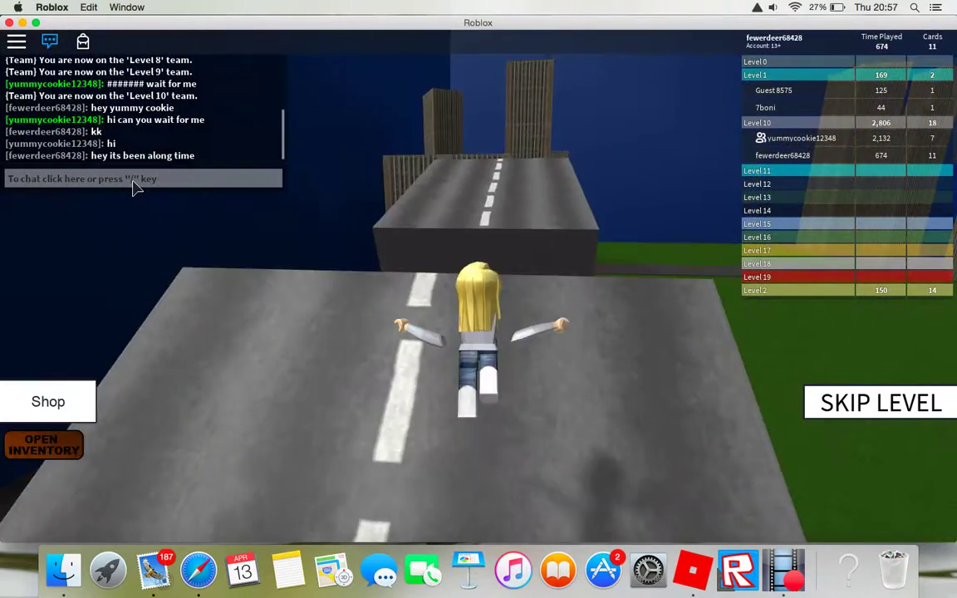
{"action": "key", "text": "w"}
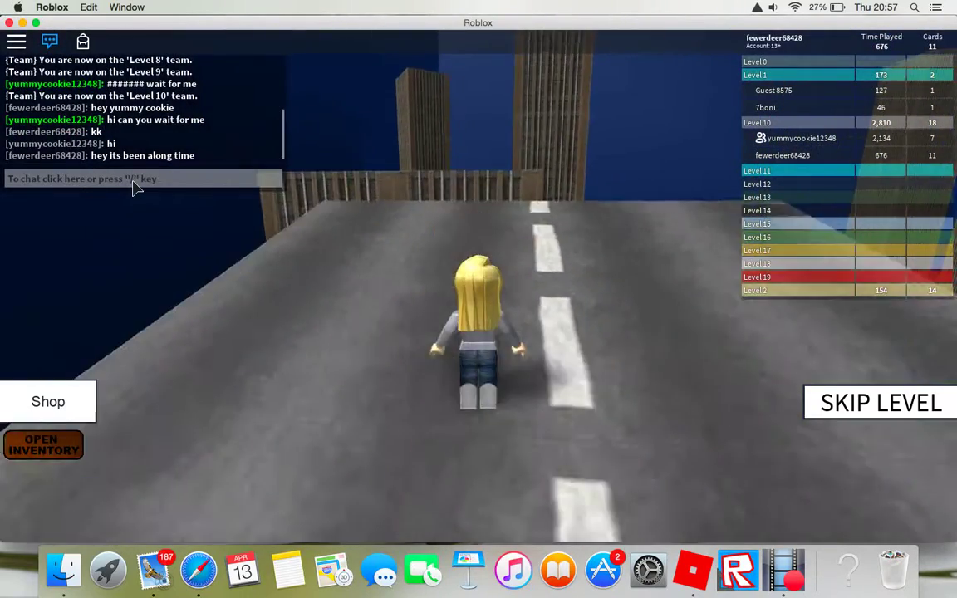
{"action": "key", "text": "space"}
{"action": "key", "text": "a"}
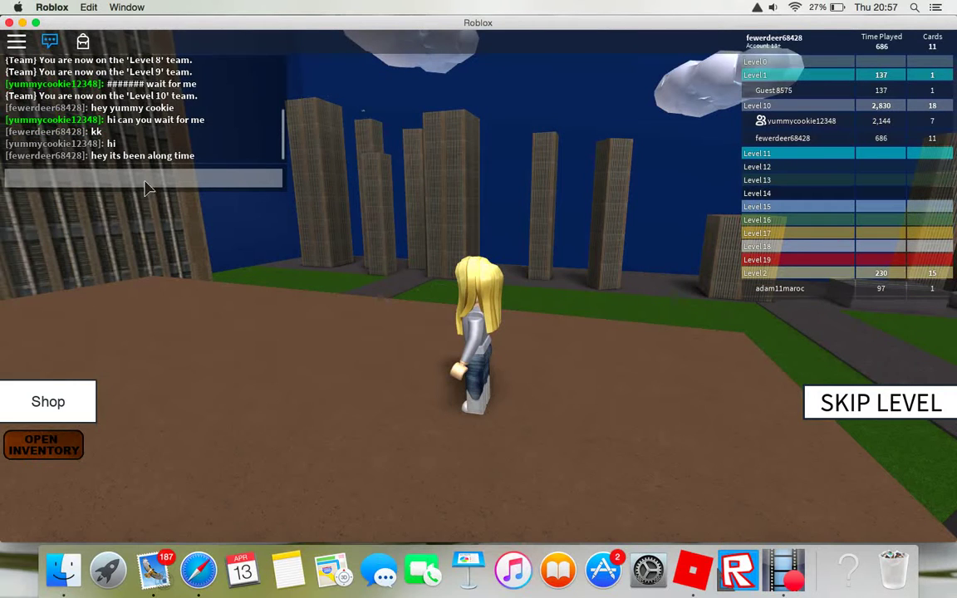
Step: Hide the chat panel, then jump across neighbouring rooftops toward the lower rooftop
{"action": "left_click", "coordinate": [49, 41]}
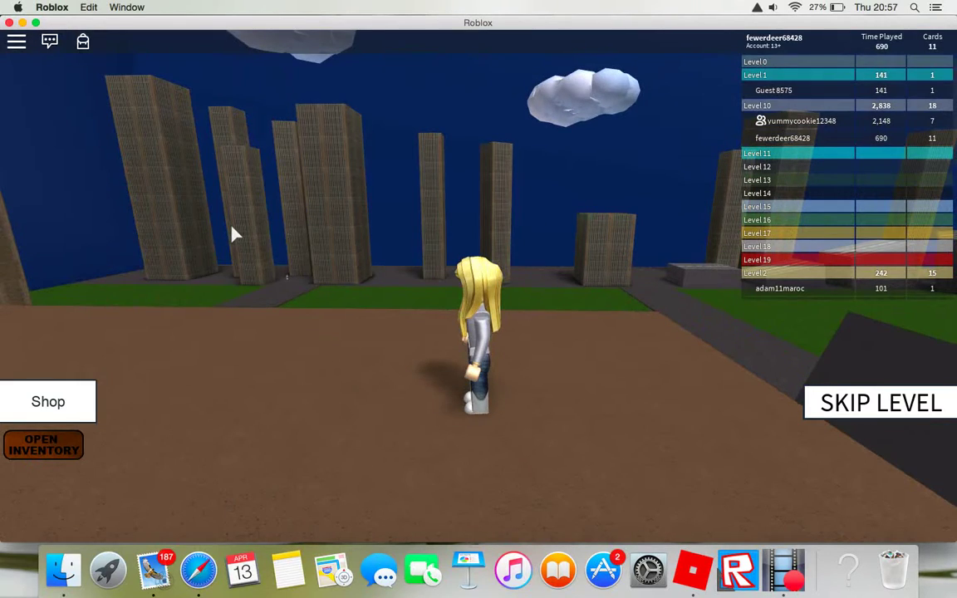
{"action": "key", "text": "w"}
{"action": "key", "text": "space"}
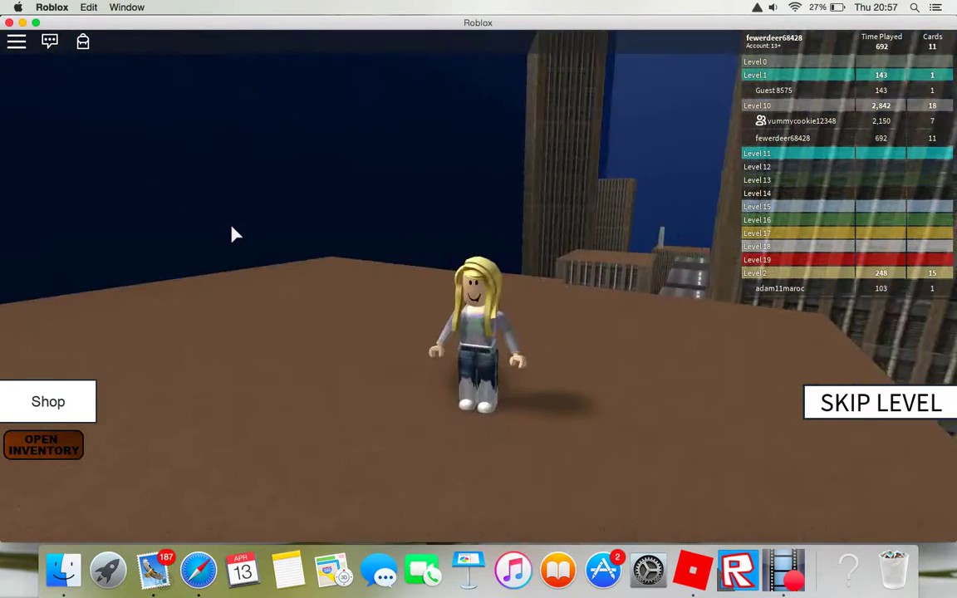
{"action": "key", "text": "space"}
{"action": "key", "text": "w"}
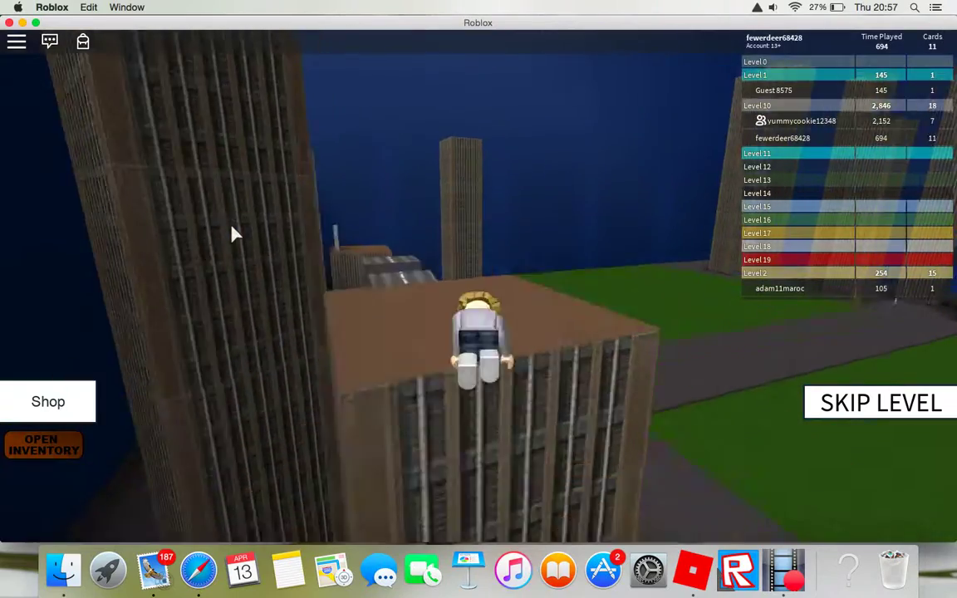
{"action": "key", "text": "Left"}
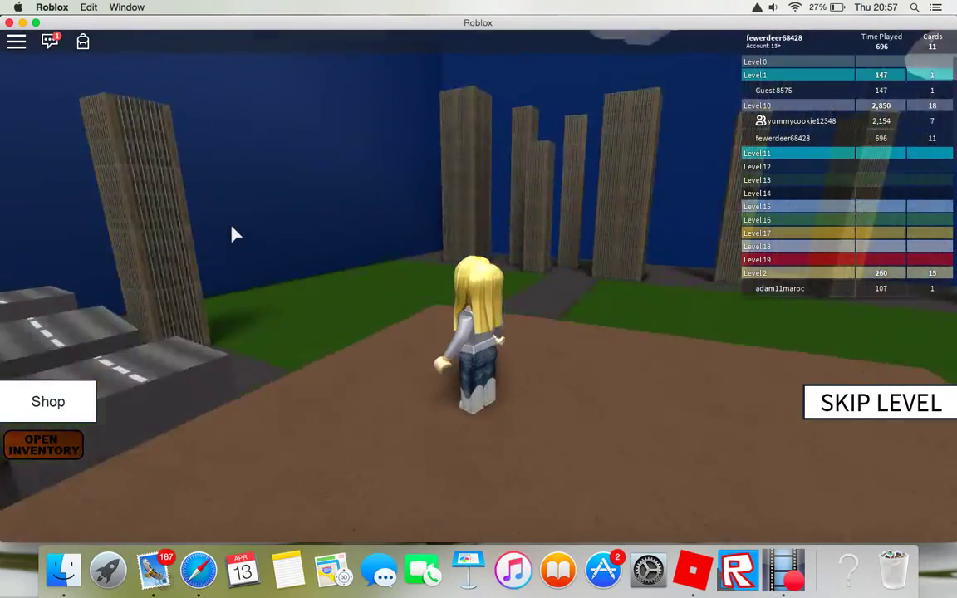
{"action": "key", "text": "w"}
{"action": "key", "text": "w"}
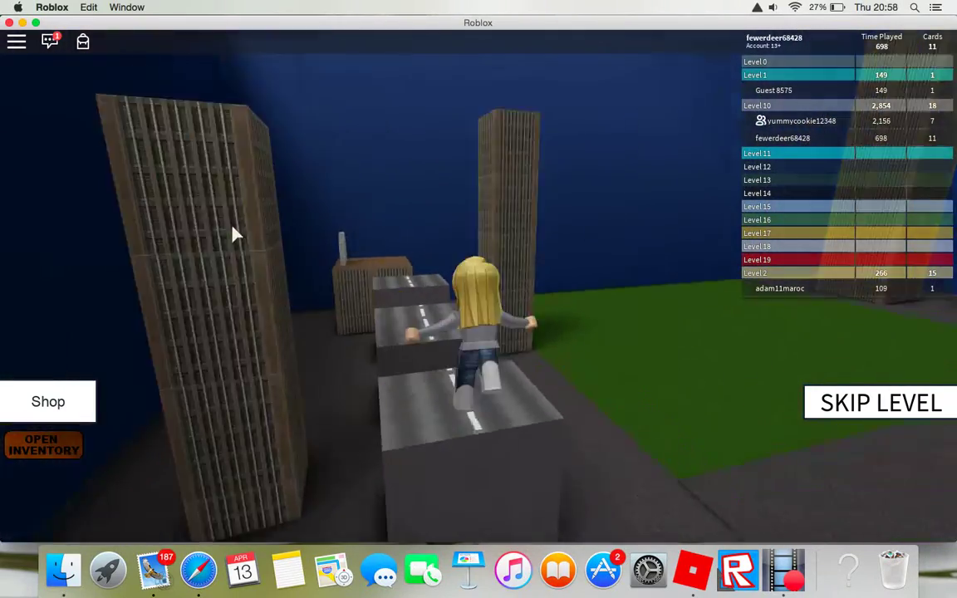
Step: Jump onto the raised road platform, then onto the brown rooftop beside the stone arch
{"action": "key", "text": "s"}
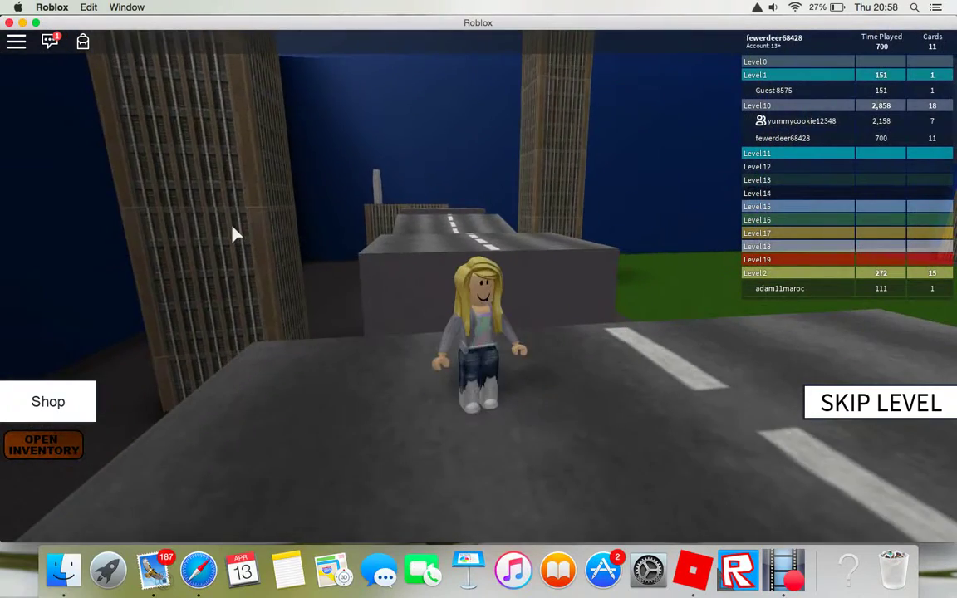
{"action": "key", "text": "w"}
{"action": "key", "text": "space"}
{"action": "key", "text": "w"}
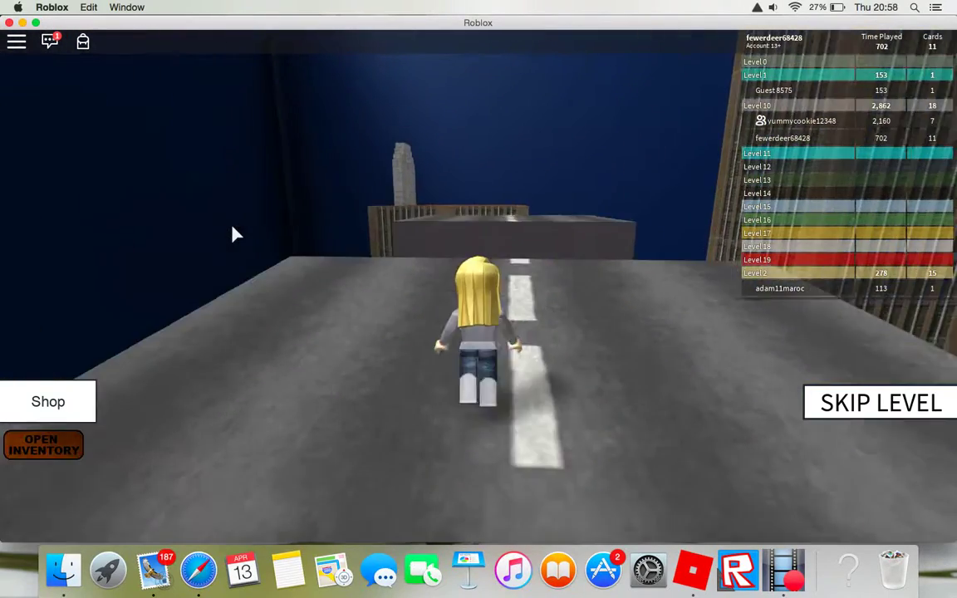
{"action": "key", "text": "space"}
{"action": "key", "text": "w"}
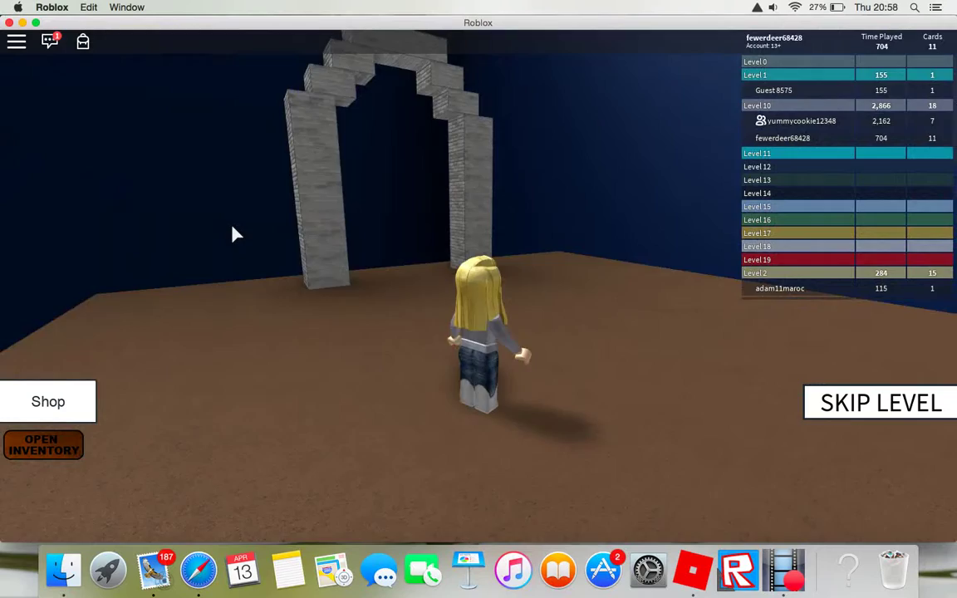
{"action": "key", "text": "s"}
{"action": "key", "text": "w"}
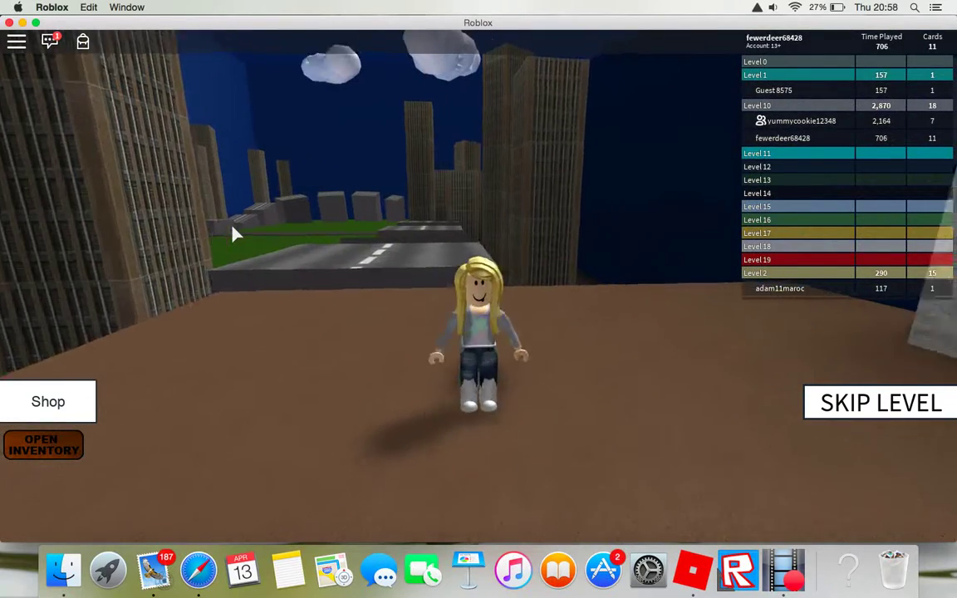
{"action": "key", "text": "s"}
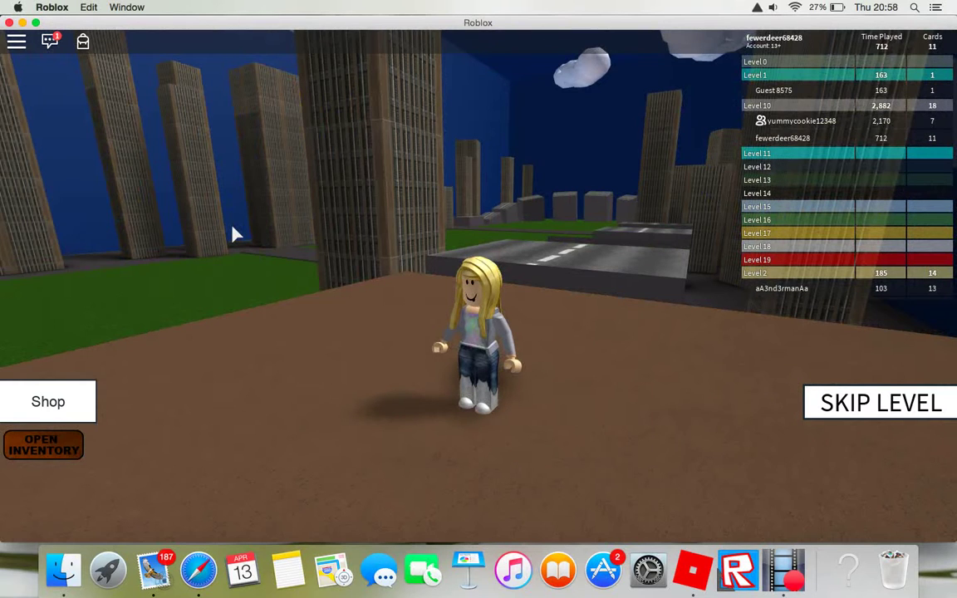
{"action": "left_click", "coordinate": [47, 445]}
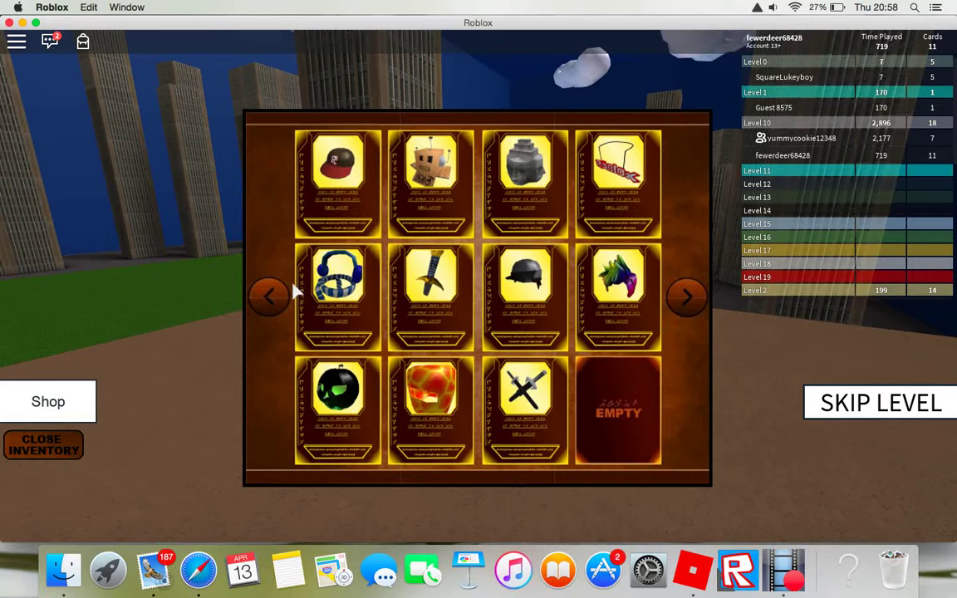
{"action": "left_click", "coordinate": [74, 449]}
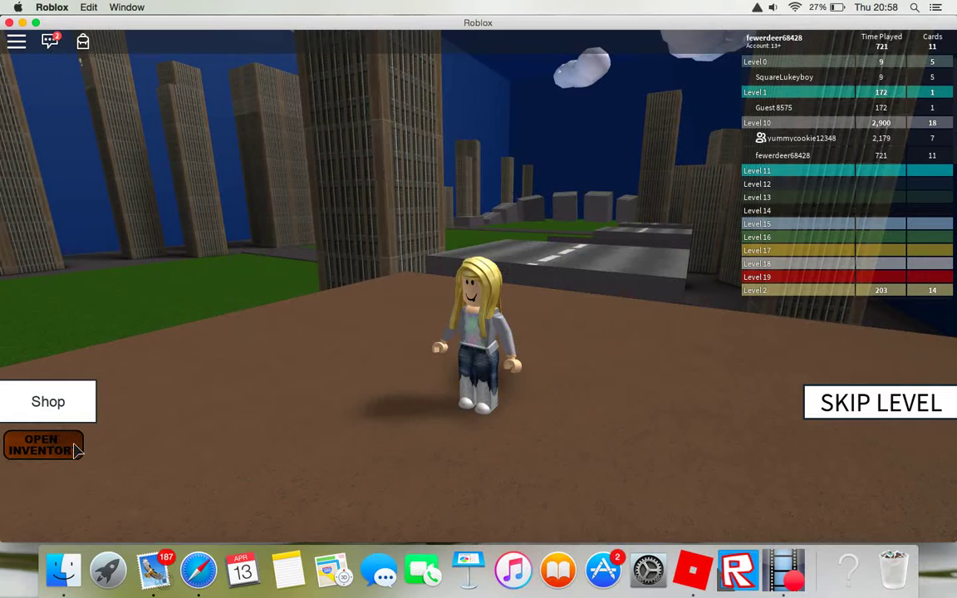
{"action": "left_click", "coordinate": [66, 412]}
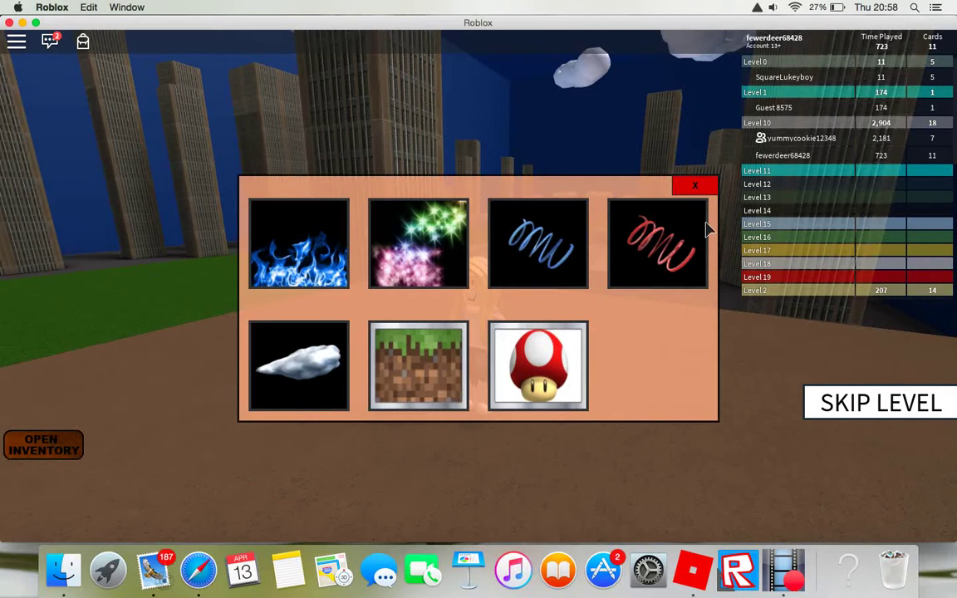
{"action": "left_click", "coordinate": [694, 187]}
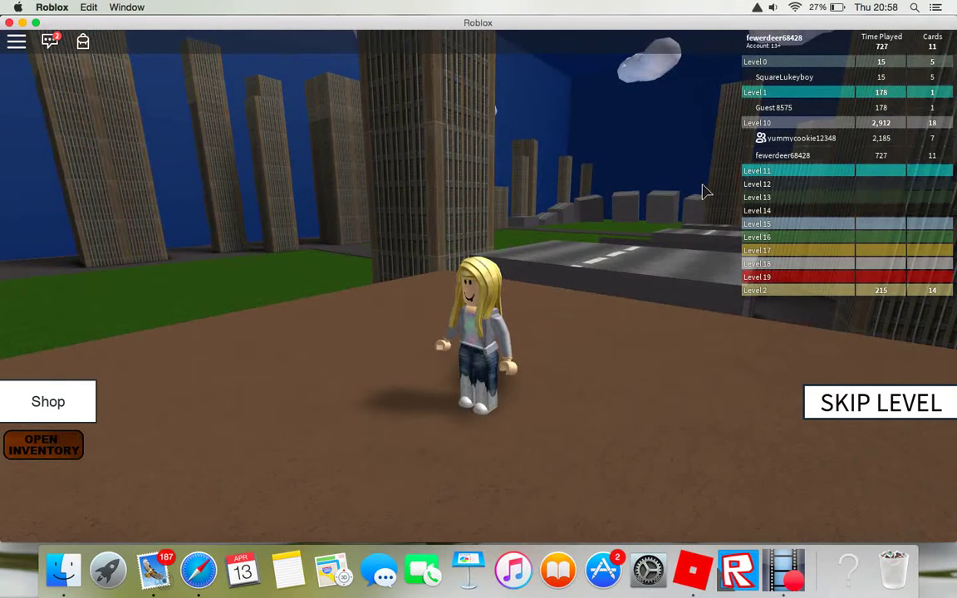
Step: Turn toward the stone arch, line up with it, and run between its brick pillars
{"action": "key", "text": "Right"}
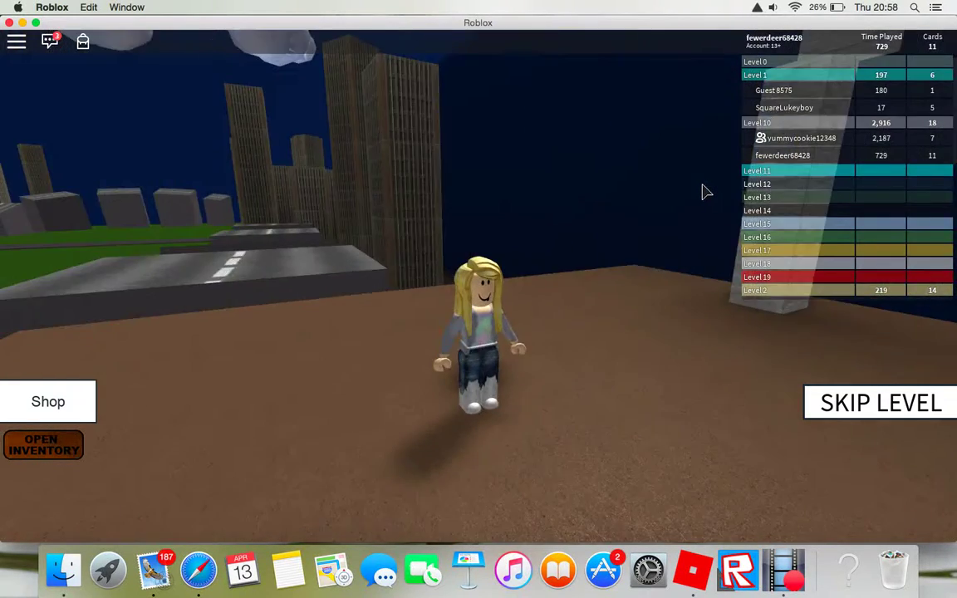
{"action": "key", "text": "Right"}
{"action": "key", "text": "Up"}
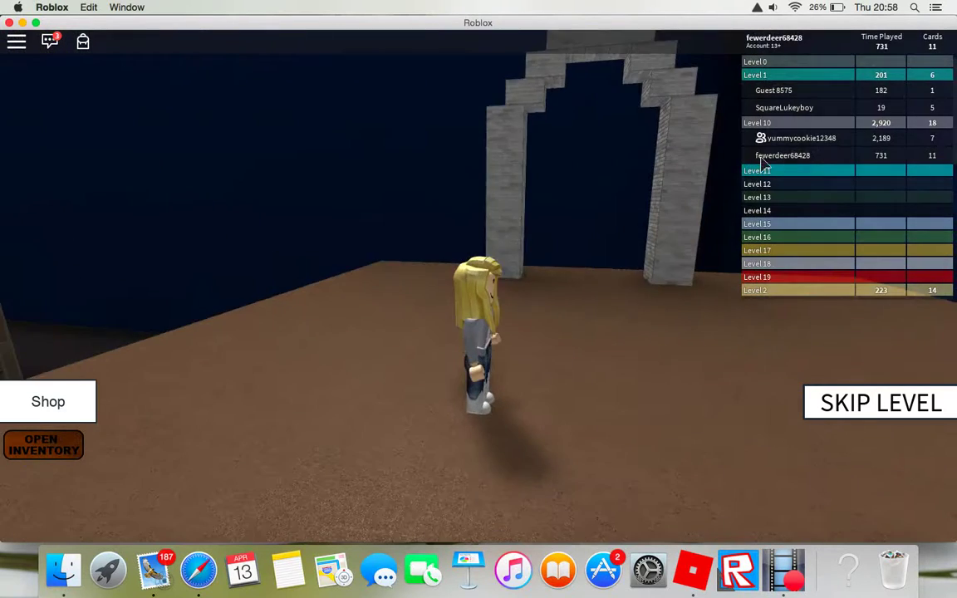
{"action": "key", "text": "Up"}
{"action": "key", "text": "Left"}
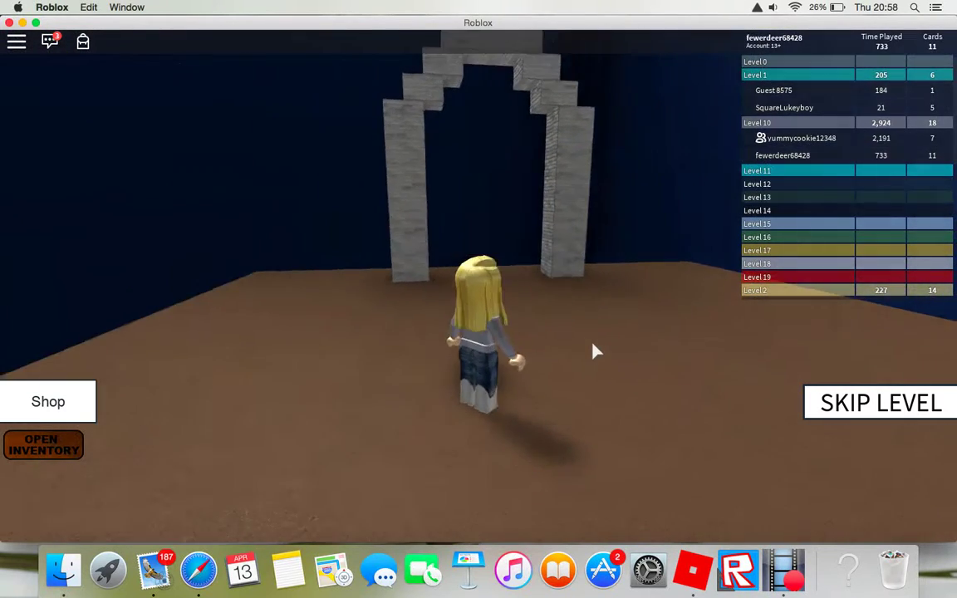
{"action": "key", "text": "Up"}
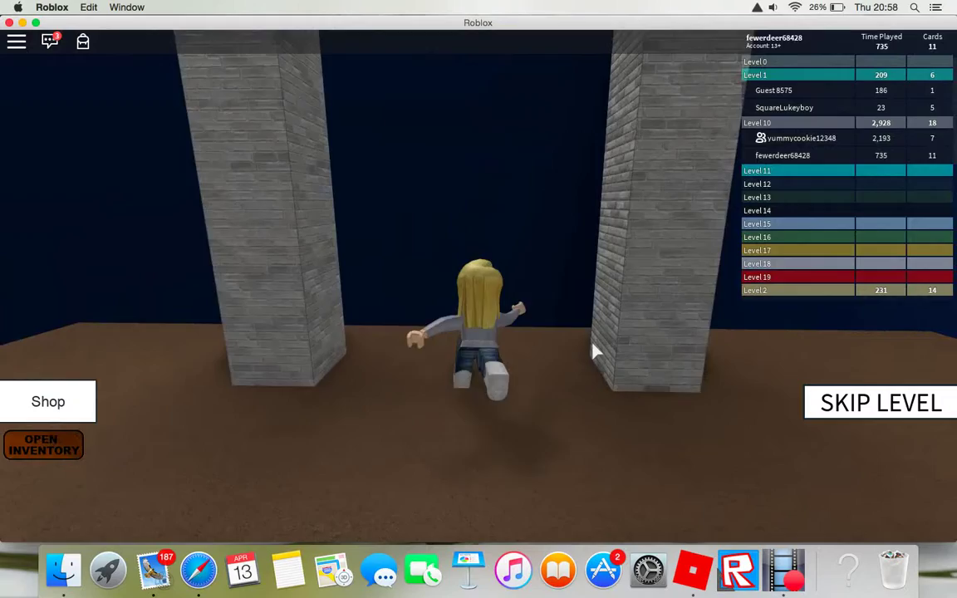
Step: Leave the beach spawn pad and jump across the first sand blocks over the water
{"action": "key", "text": "Right"}
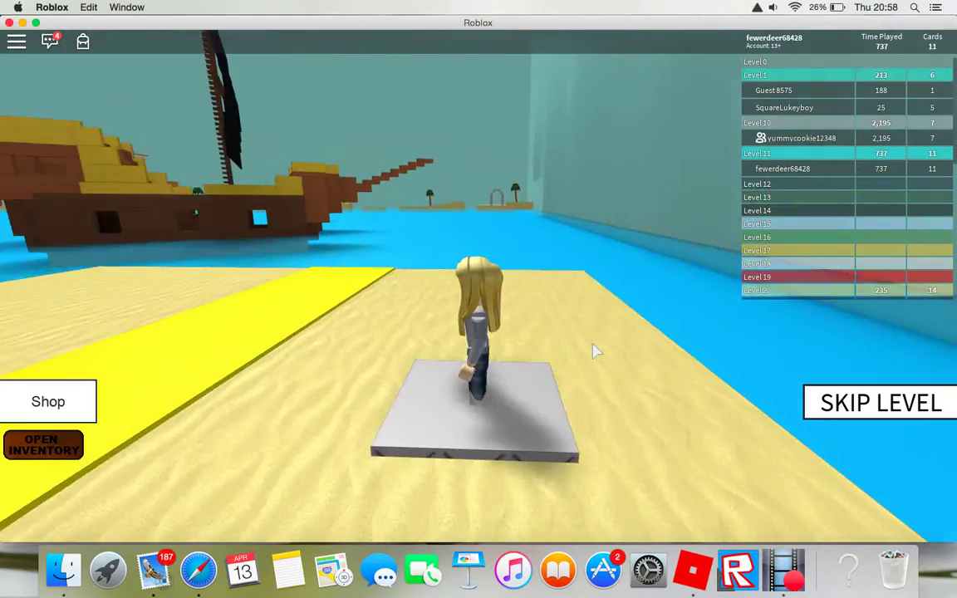
{"action": "key", "text": "Left"}
{"action": "key", "text": "Left"}
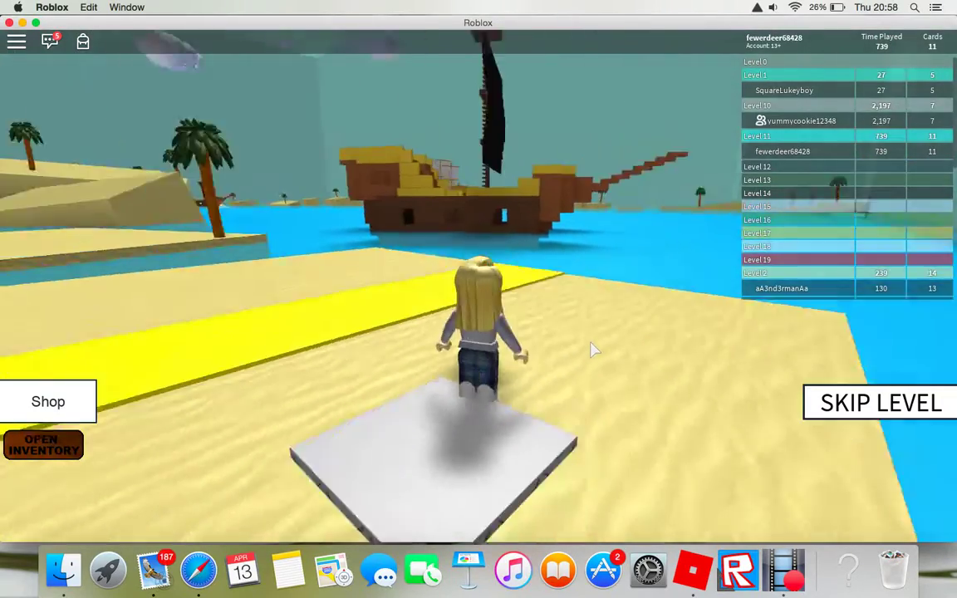
{"action": "key", "text": "Up"}
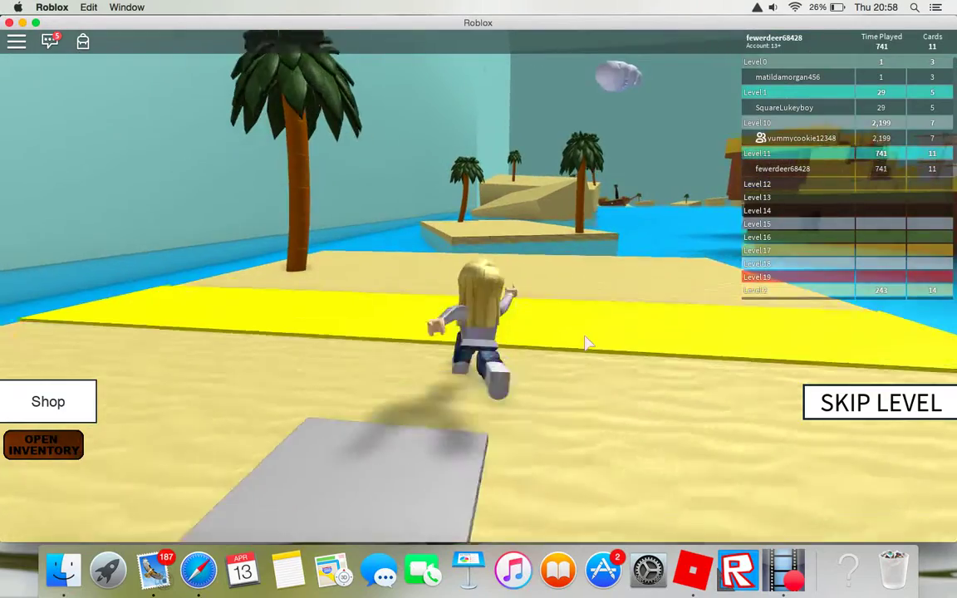
{"action": "key", "text": "space"}
{"action": "key", "text": "space"}
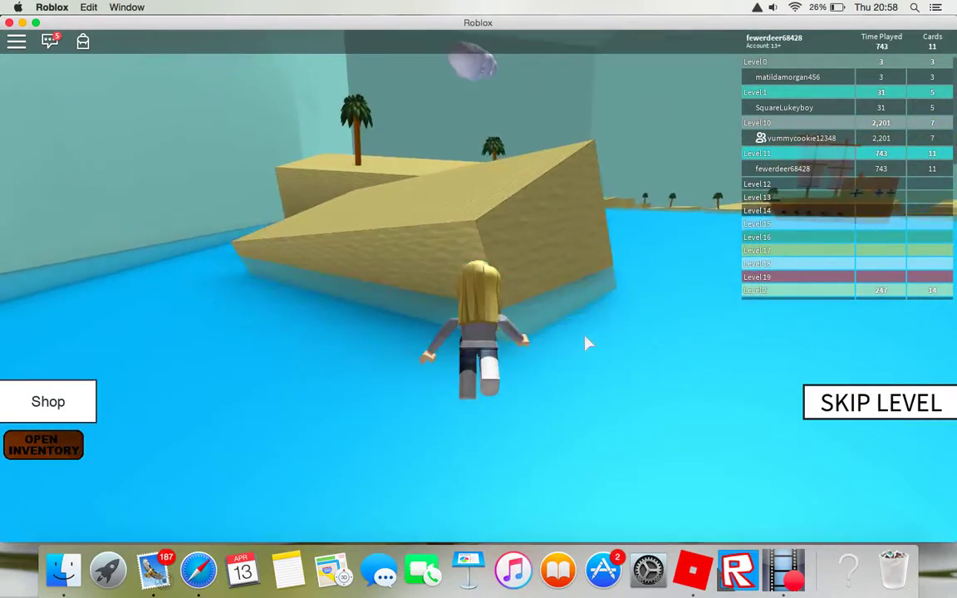
{"action": "key", "text": "Left"}
{"action": "key", "text": "space"}
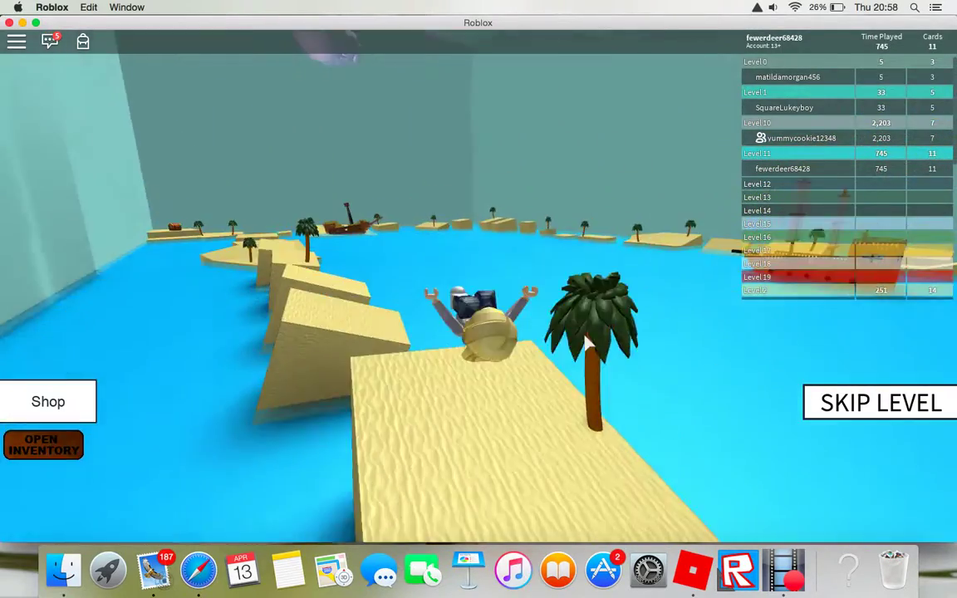
{"action": "key", "text": "space"}
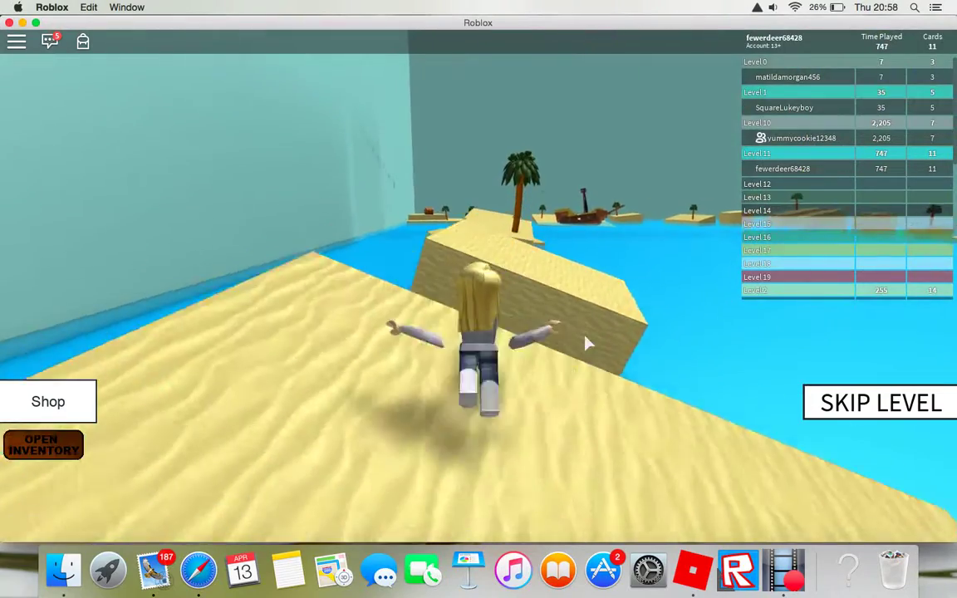
{"action": "key", "text": "space"}
{"action": "key", "text": "space"}
Step: Run across the large sand area, turn left, and climb the raised sand platform
{"action": "key", "text": "w"}
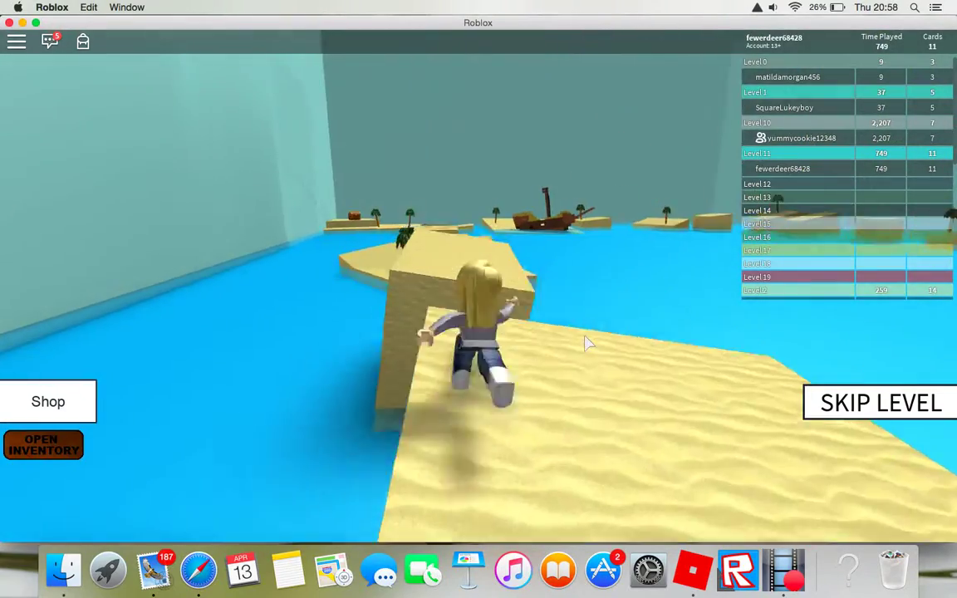
{"action": "key", "text": "w"}
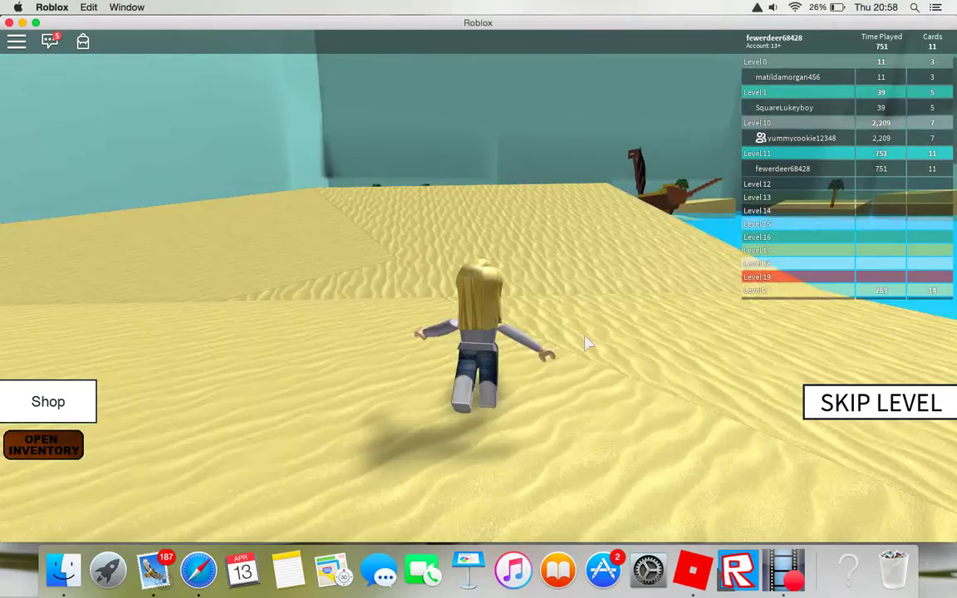
{"action": "key", "text": "w"}
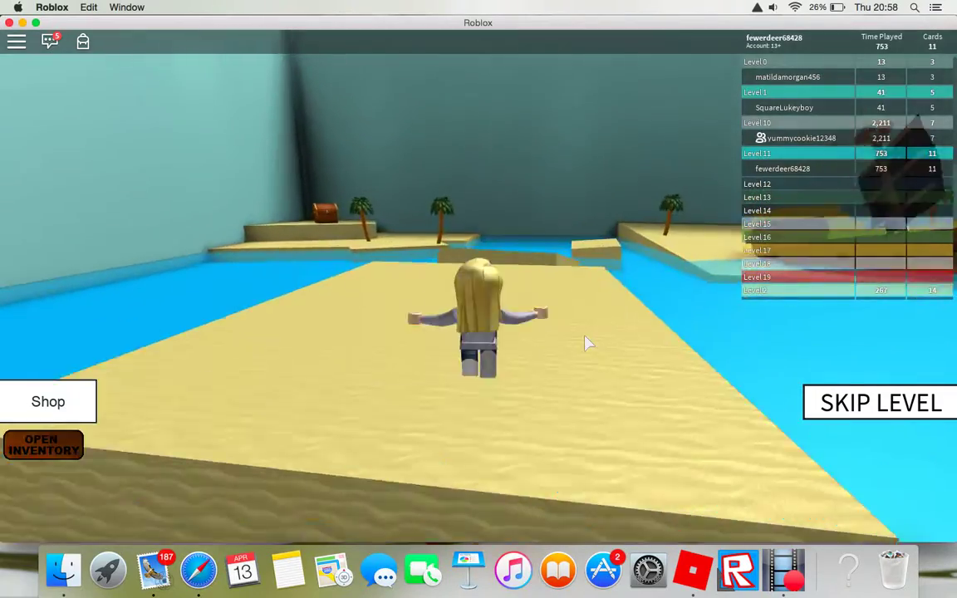
{"action": "key", "text": "w"}
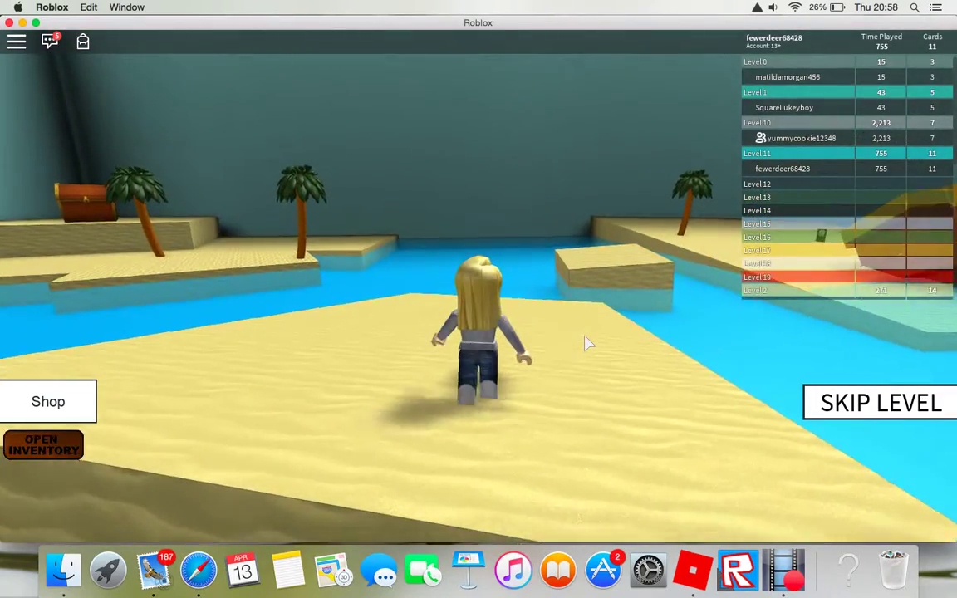
{"action": "key", "text": "a"}
{"action": "key", "text": "w"}
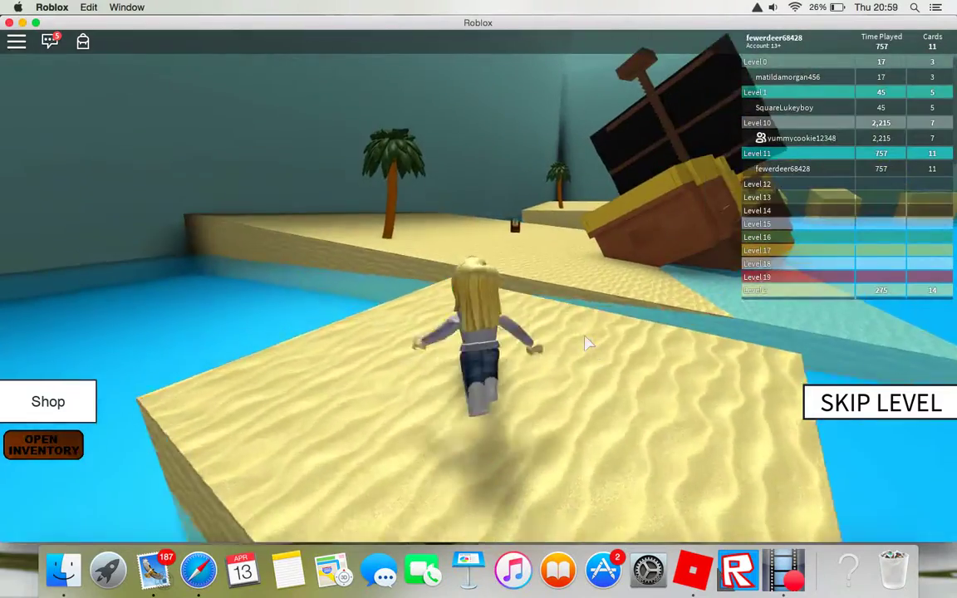
{"action": "key", "text": "w"}
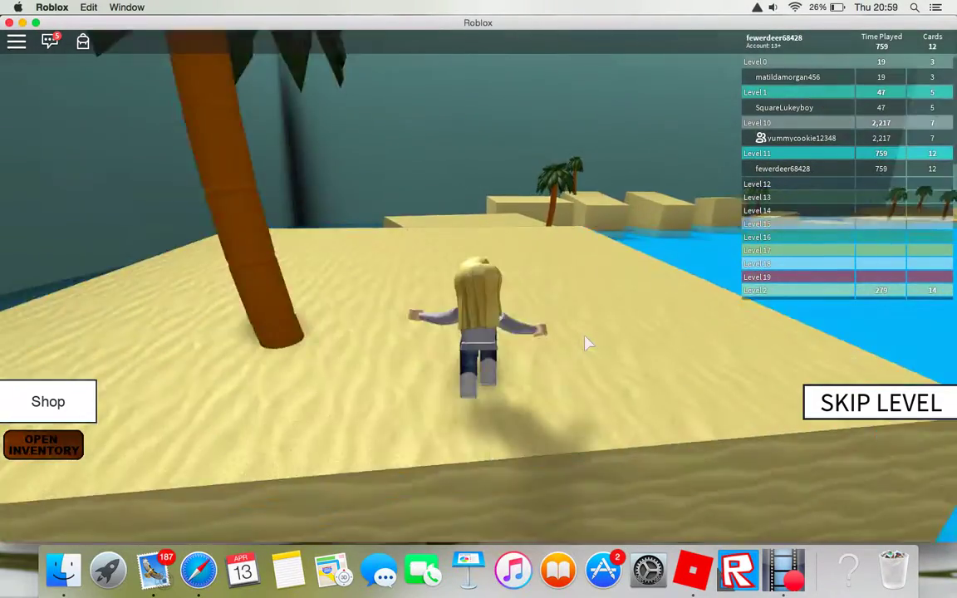
{"action": "key", "text": "w"}
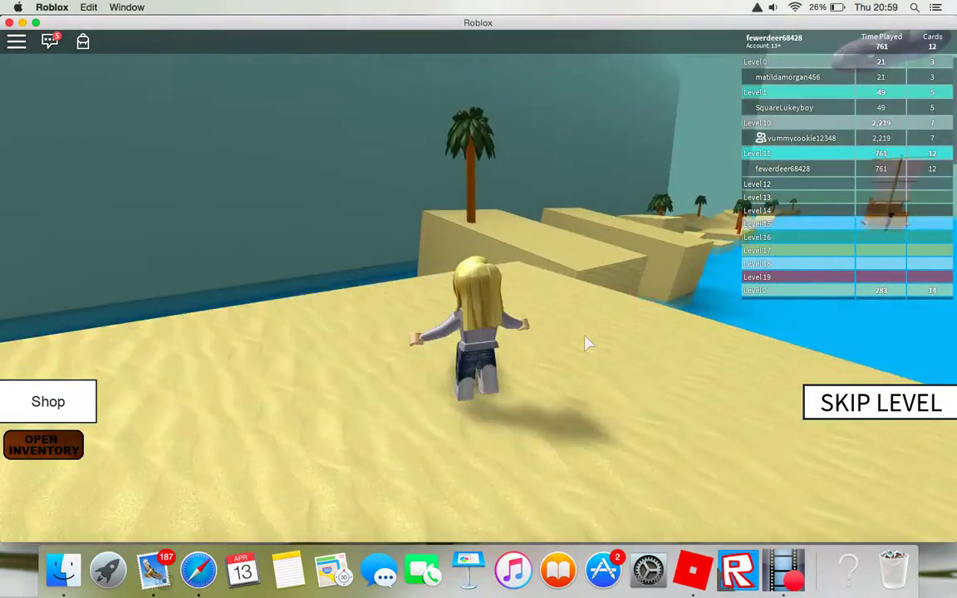
{"action": "key", "text": "w"}
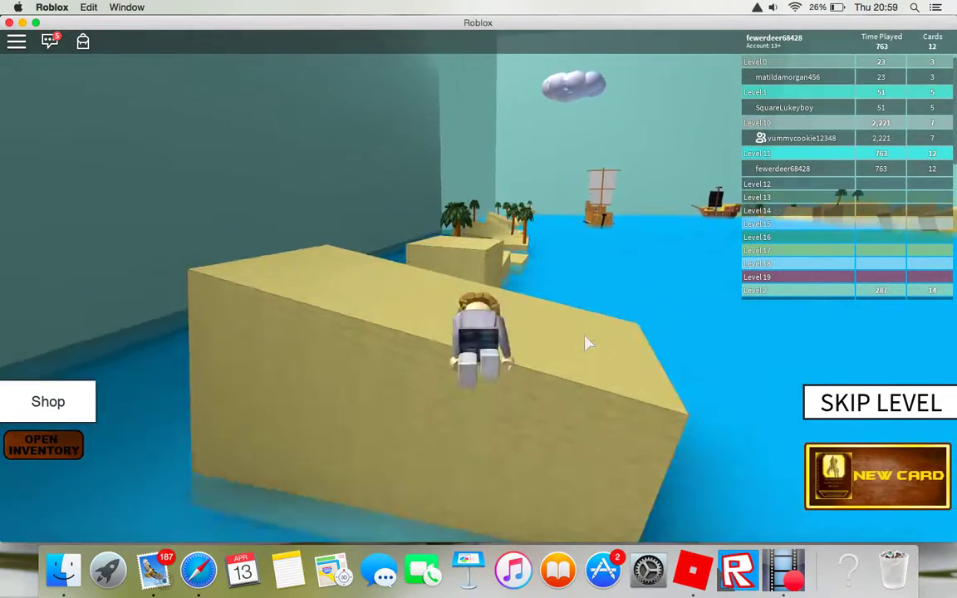
Step: Hop along the chain of sand paths and islands toward the palm trees
{"action": "key", "text": "w"}
{"action": "key", "text": "space"}
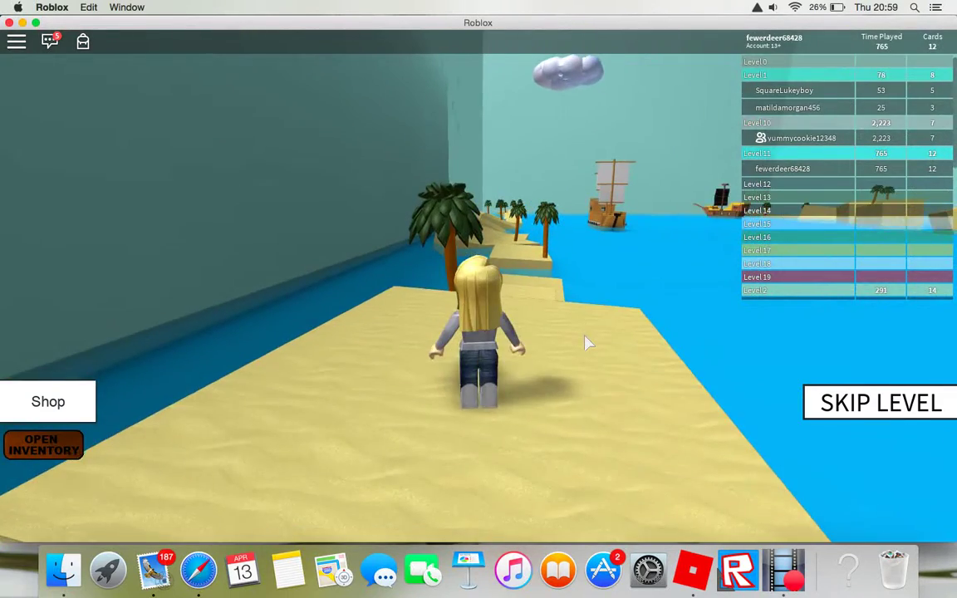
{"action": "key", "text": "w"}
{"action": "key", "text": "space"}
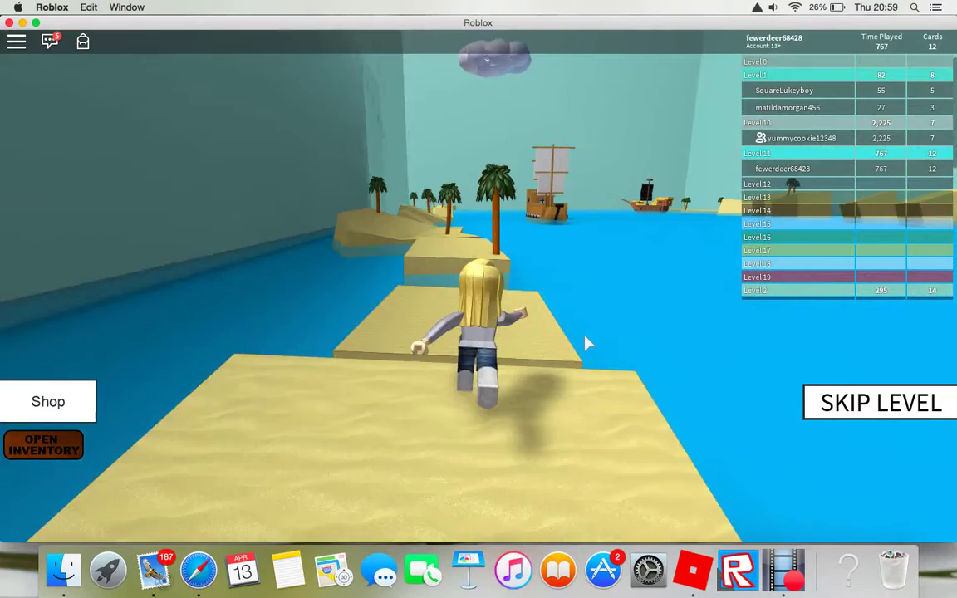
{"action": "key", "text": "w"}
{"action": "key", "text": "space"}
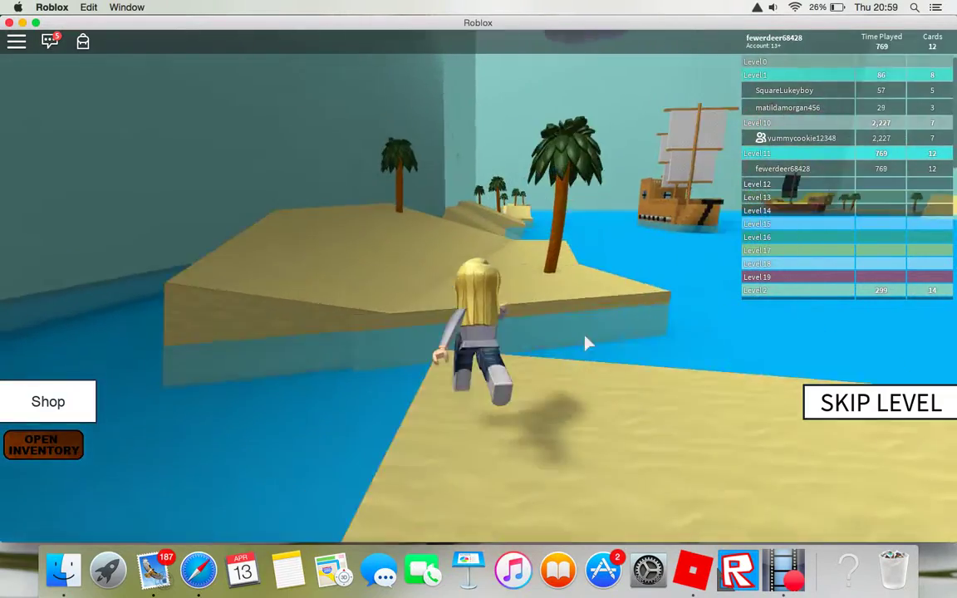
{"action": "key", "text": "w"}
{"action": "key", "text": "space"}
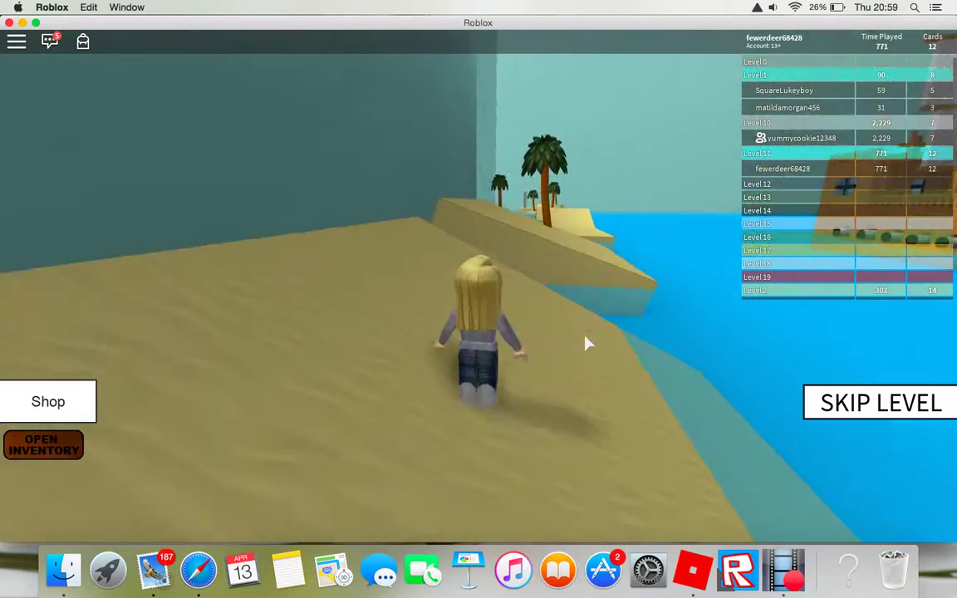
{"action": "key", "text": "w"}
{"action": "key", "text": "space"}
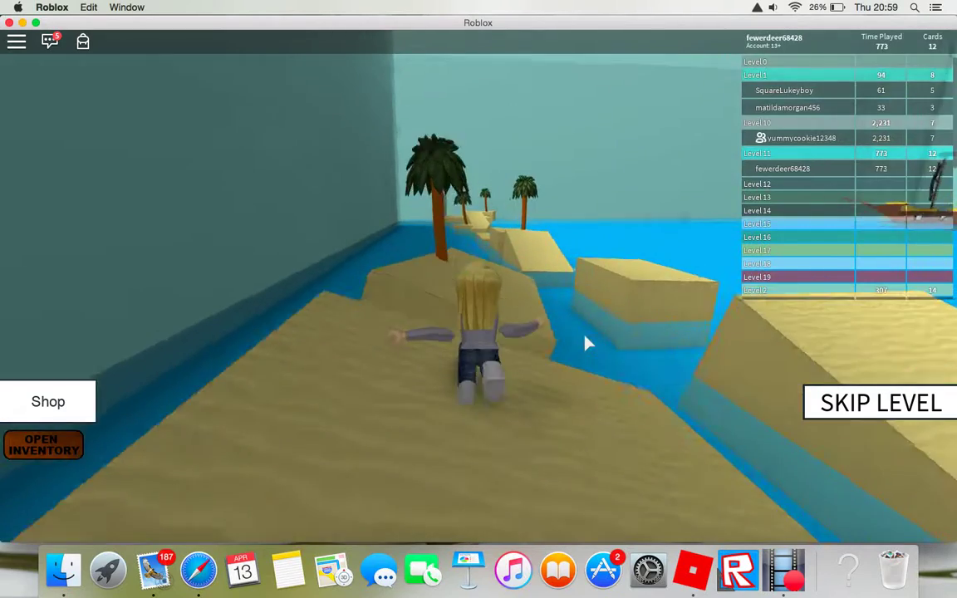
{"action": "key", "text": "w"}
{"action": "key", "text": "space"}
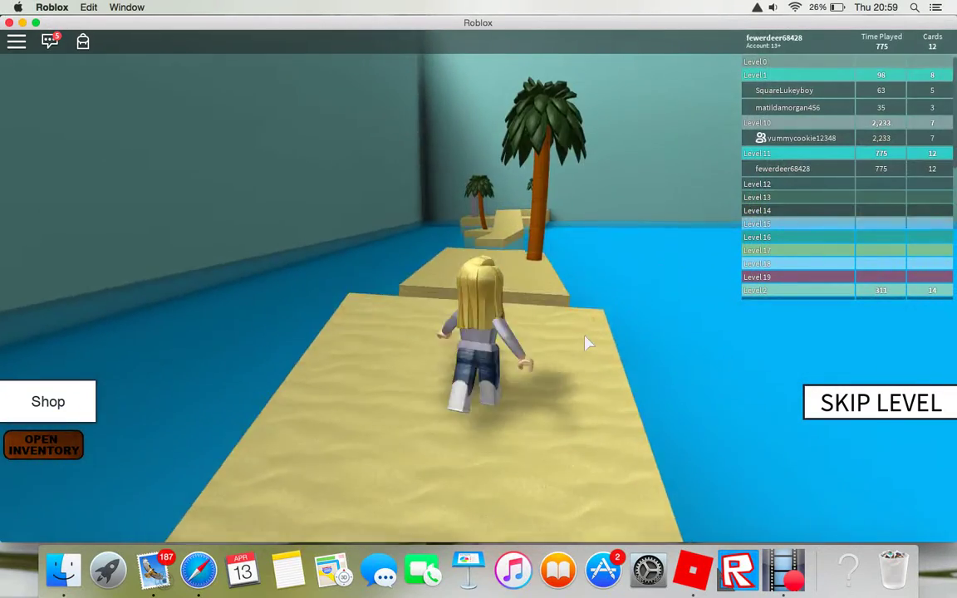
Step: Cross the large sand platform and walk through the stone pillars to the Level 12 checkpoint
{"action": "key", "text": "w"}
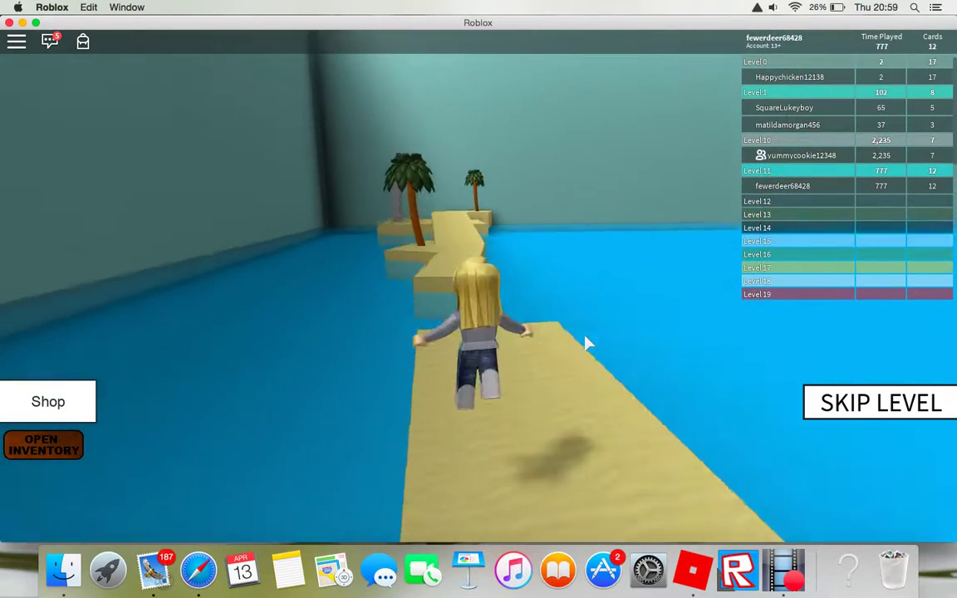
{"action": "key", "text": "w"}
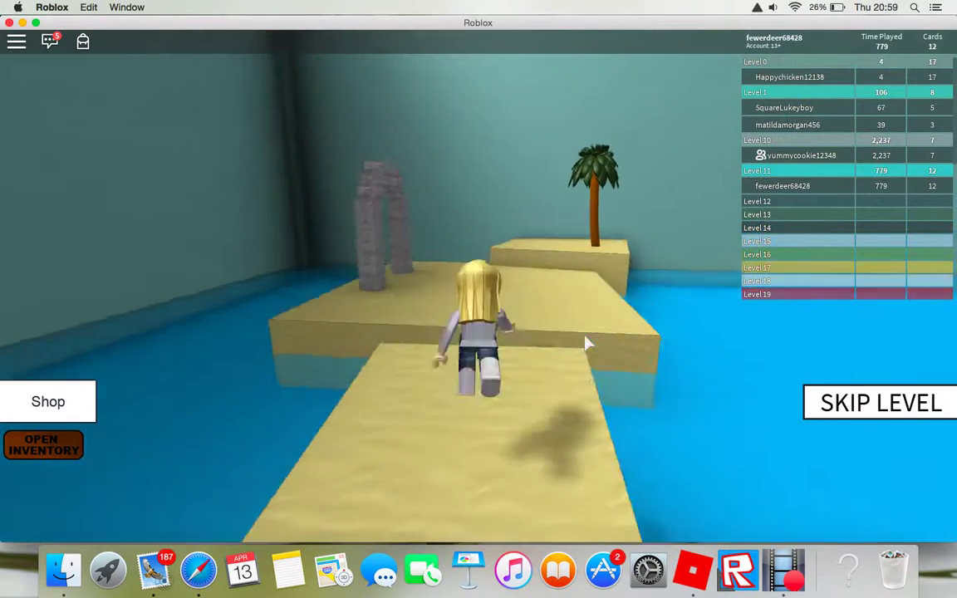
{"action": "key", "text": "d"}
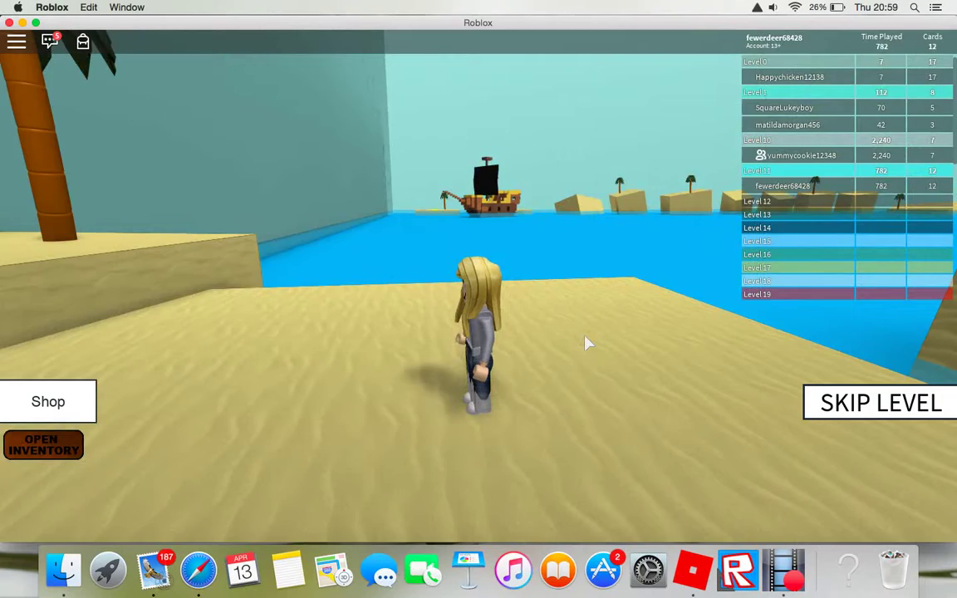
{"action": "key", "text": "a"}
{"action": "key", "text": "w"}
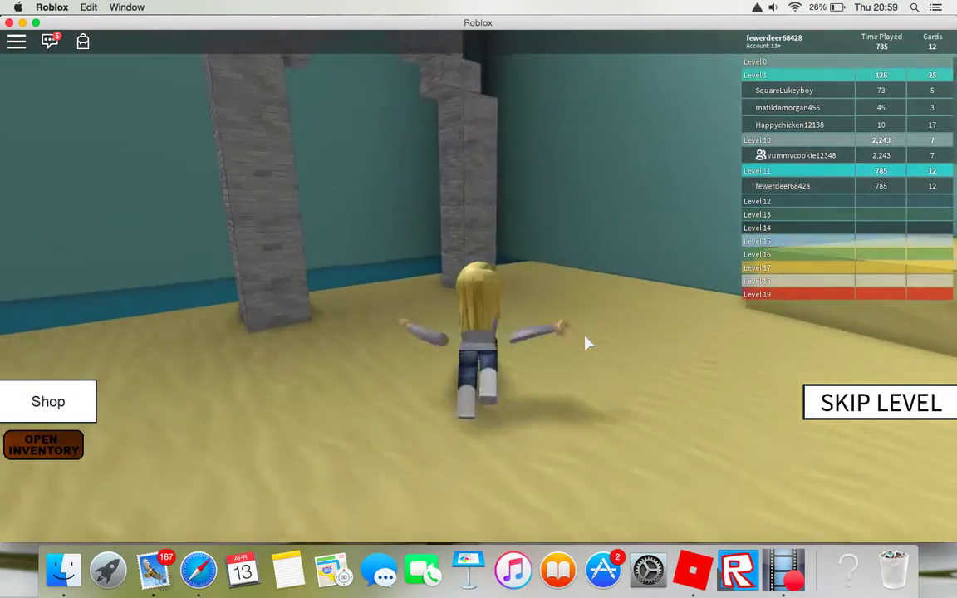
{"action": "key", "text": "w"}
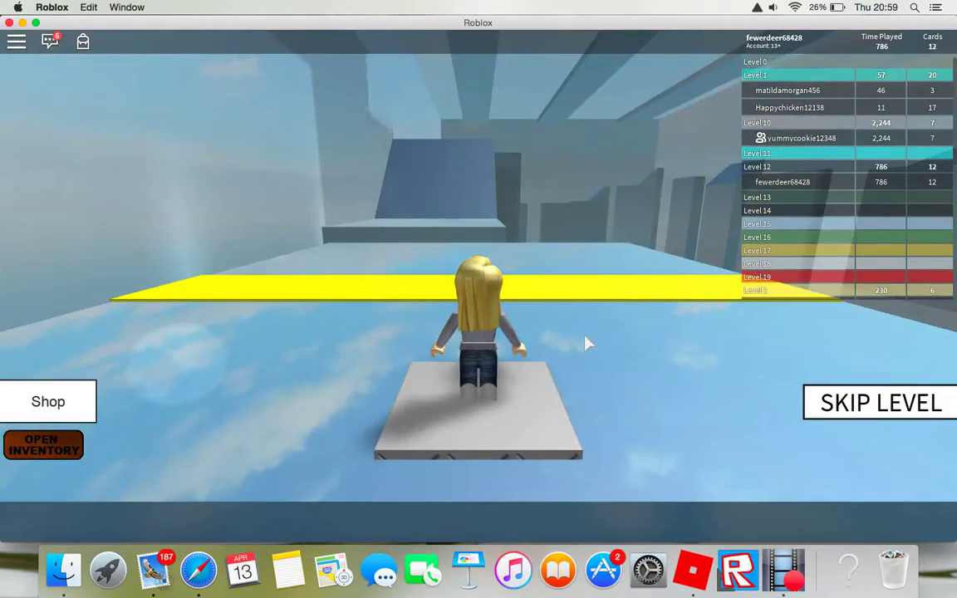
Step: Swing the view, step off the Level 12 sky pad, and jump to the first blue block
{"action": "key", "text": "d"}
{"action": "key", "text": "Left"}
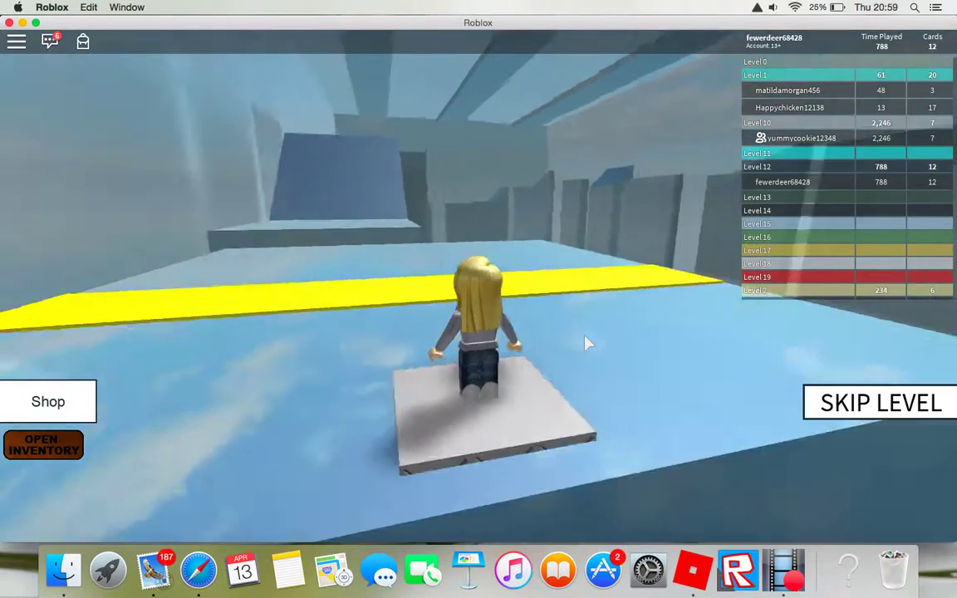
{"action": "key", "text": "w"}
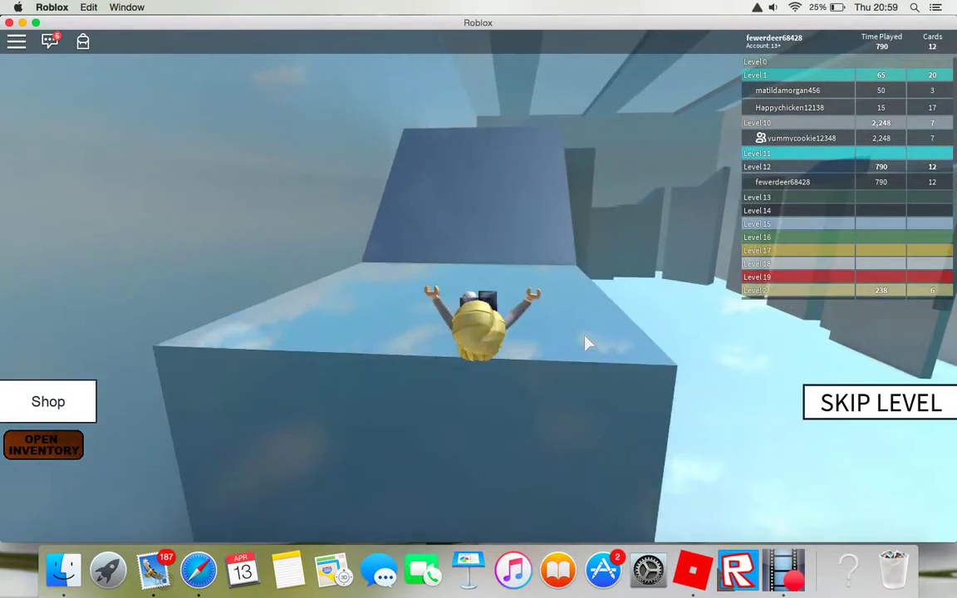
{"action": "key", "text": "w"}
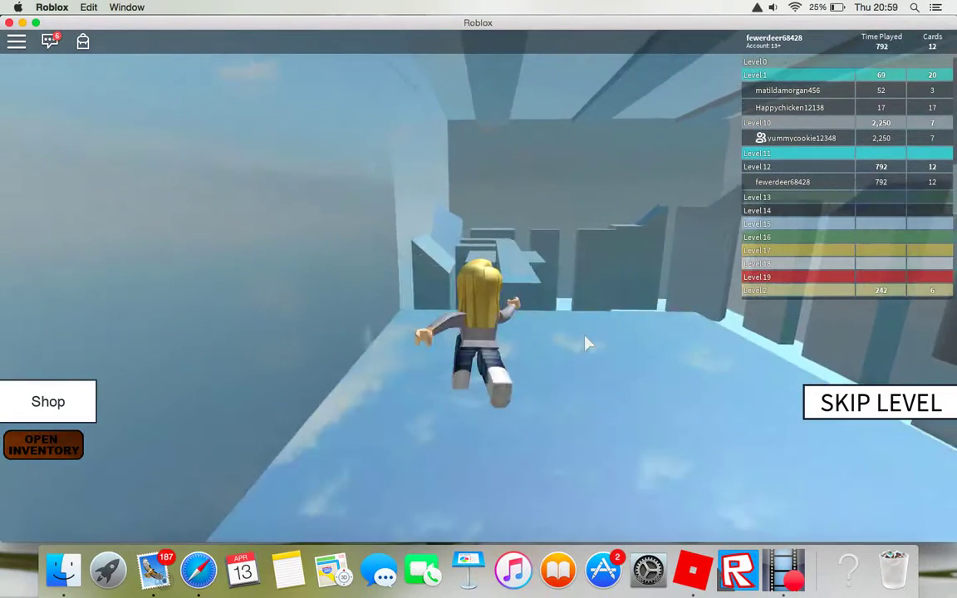
{"action": "key", "text": "w"}
{"action": "key", "text": "space"}
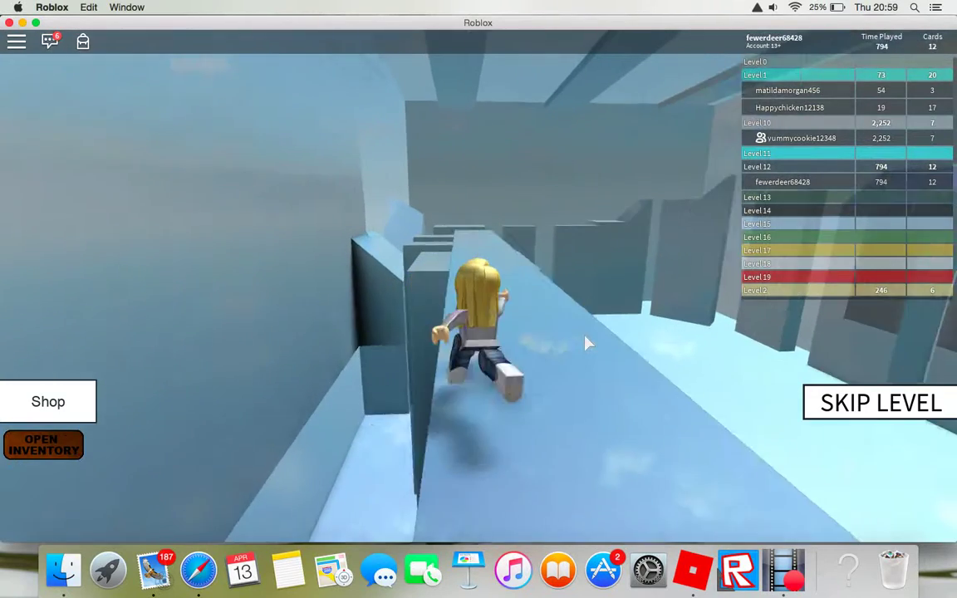
Step: Jump along the blue blocks, down the ramp, and onto the larger platform ahead
{"action": "key", "text": "space"}
{"action": "key", "text": "w"}
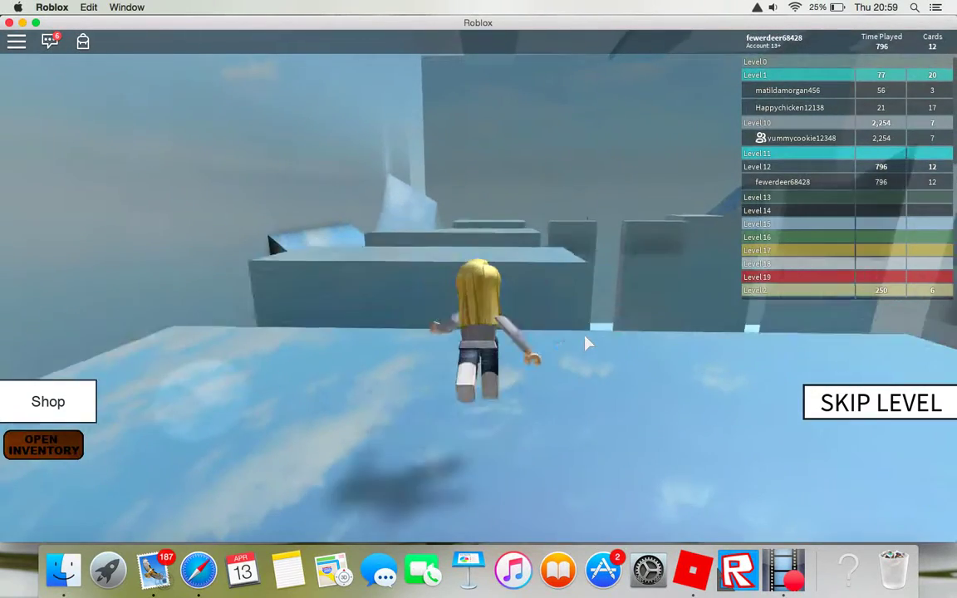
{"action": "key", "text": "space"}
{"action": "key", "text": "w"}
{"action": "key", "text": "space"}
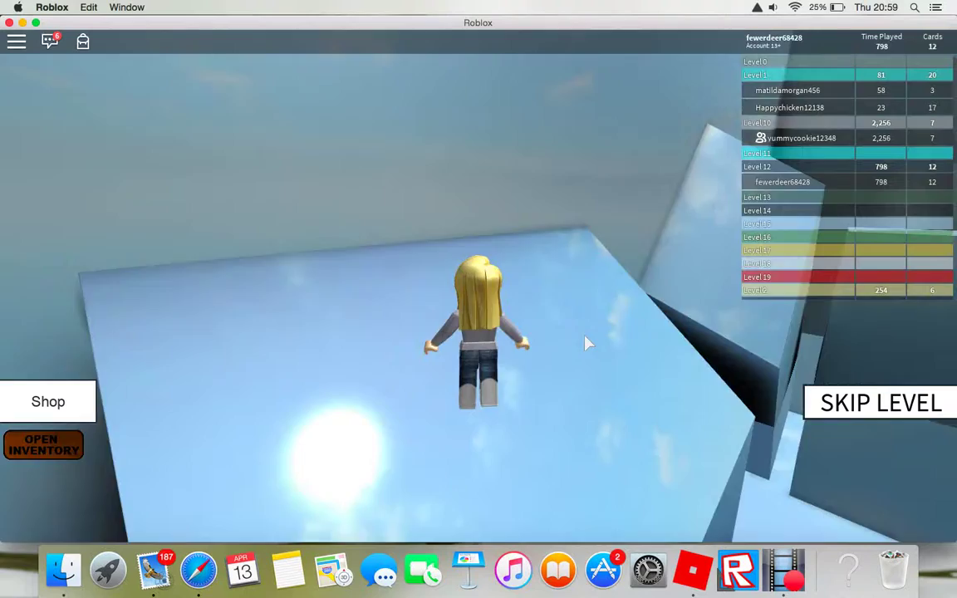
{"action": "key", "text": "space"}
{"action": "key", "text": "w"}
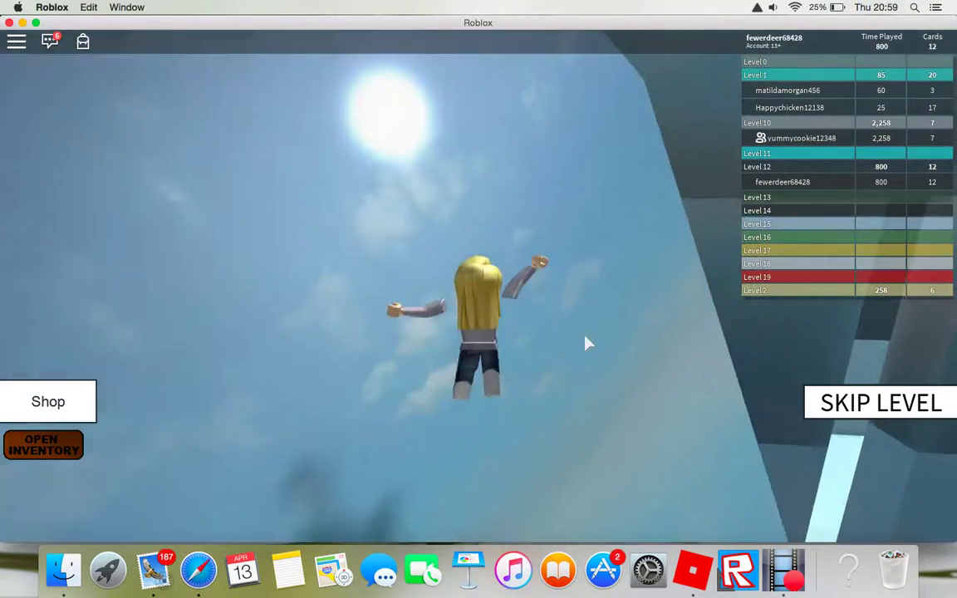
{"action": "key", "text": "space"}
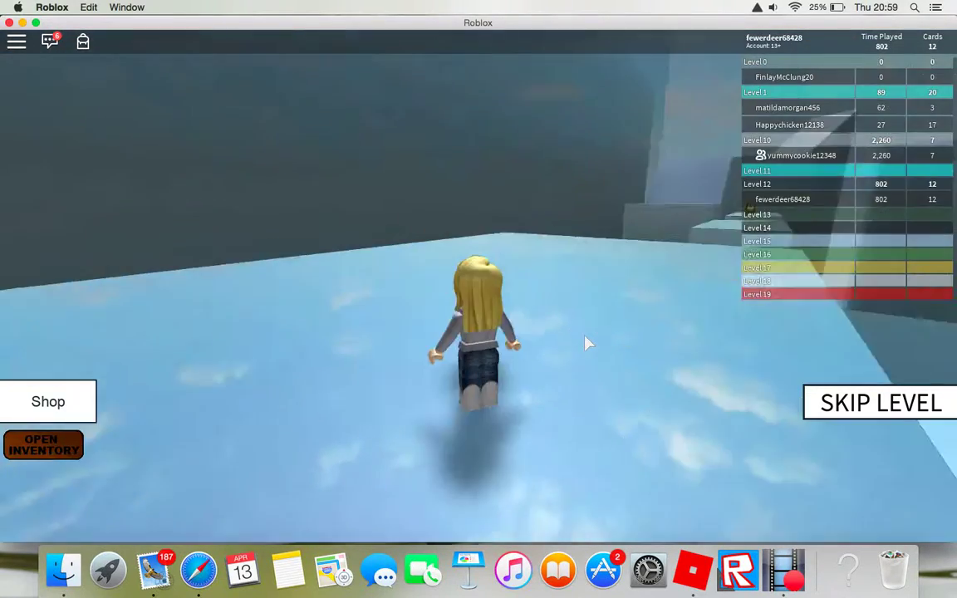
{"action": "key", "text": "w"}
{"action": "key", "text": "w"}
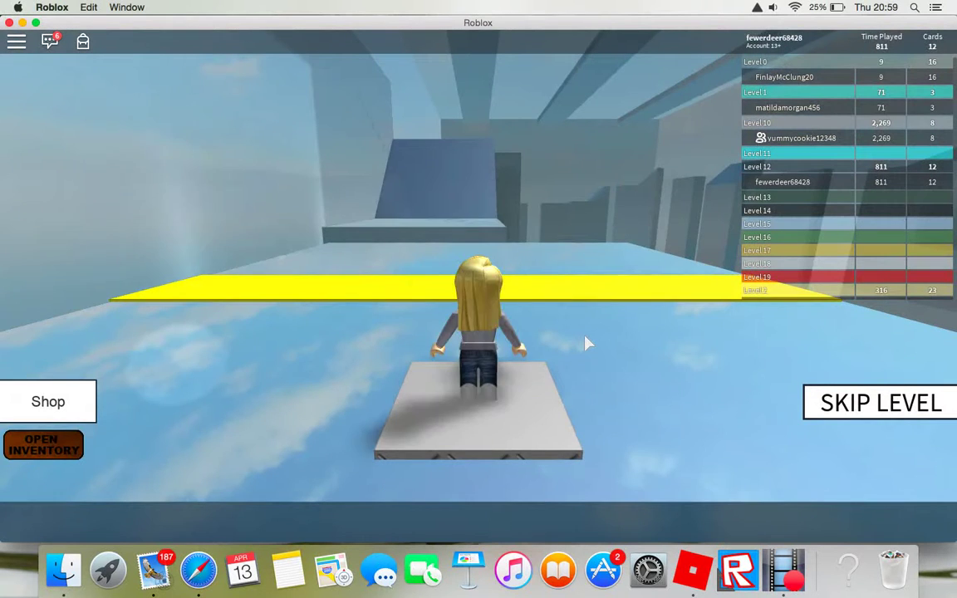
Step: Cross the yellow strip and grey-block ledge to the wide platform, then restart after respawning
{"action": "key", "text": "w"}
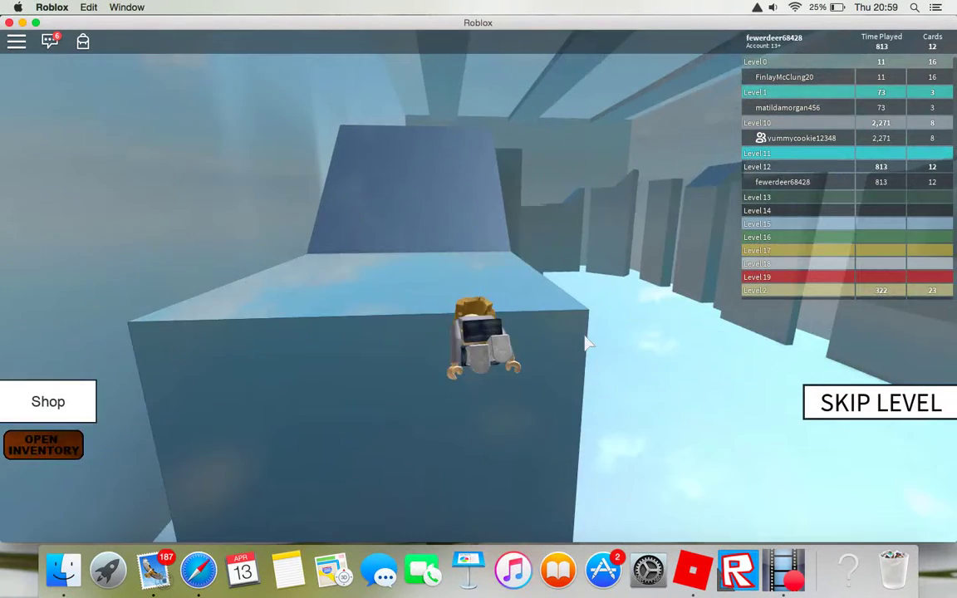
{"action": "key", "text": "w"}
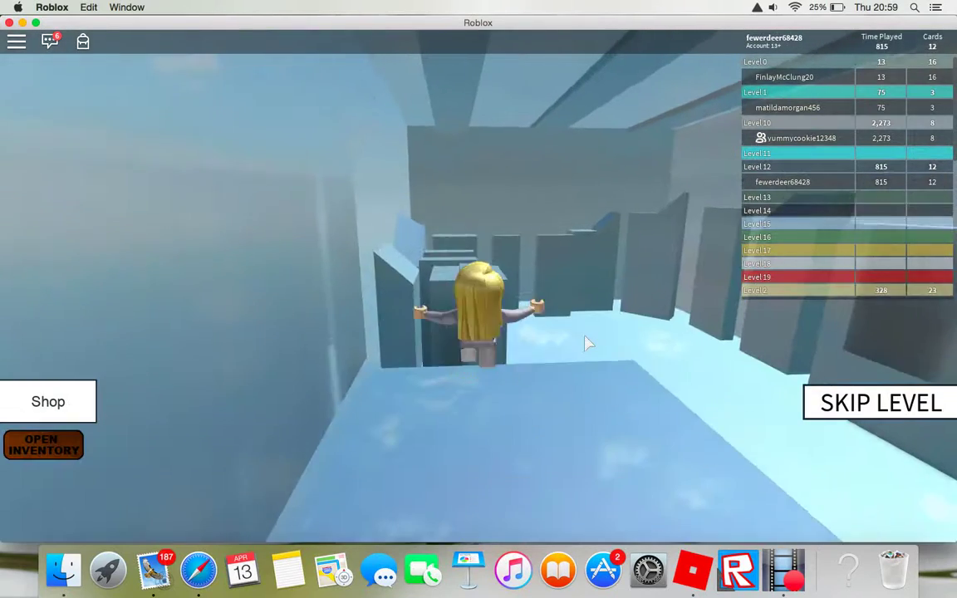
{"action": "key", "text": "w"}
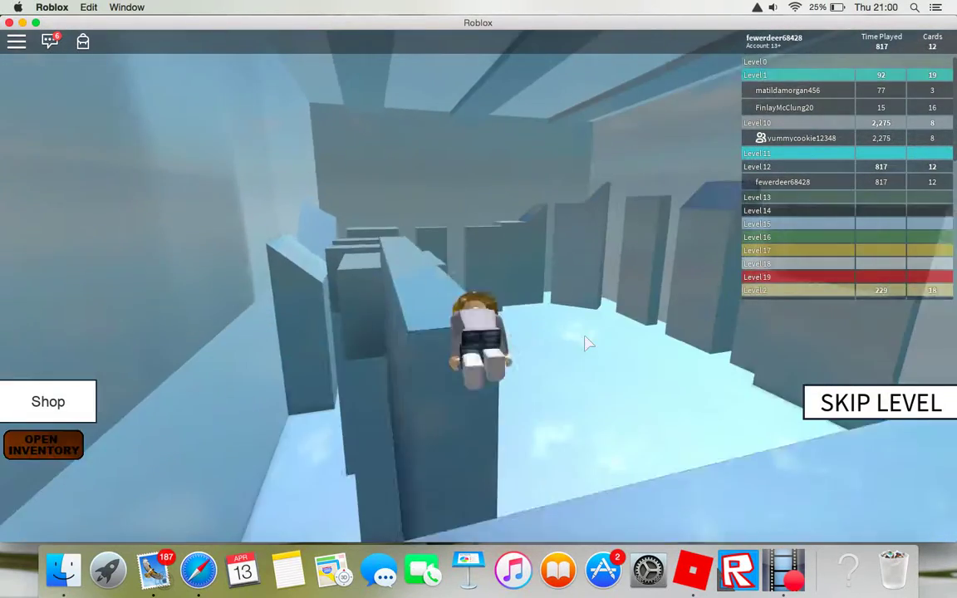
{"action": "key", "text": "w"}
{"action": "key", "text": "space"}
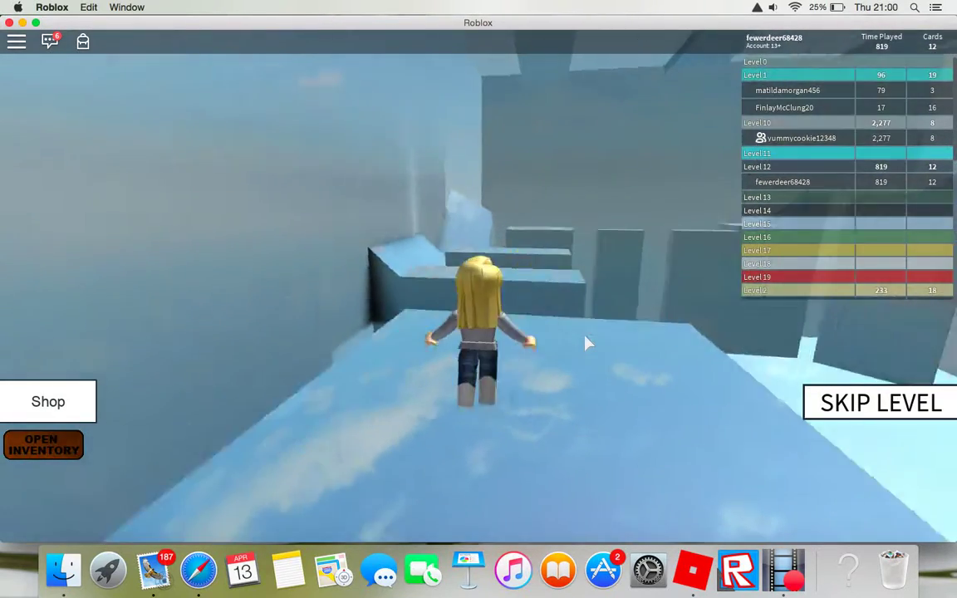
{"action": "key", "text": "w"}
{"action": "key", "text": "space"}
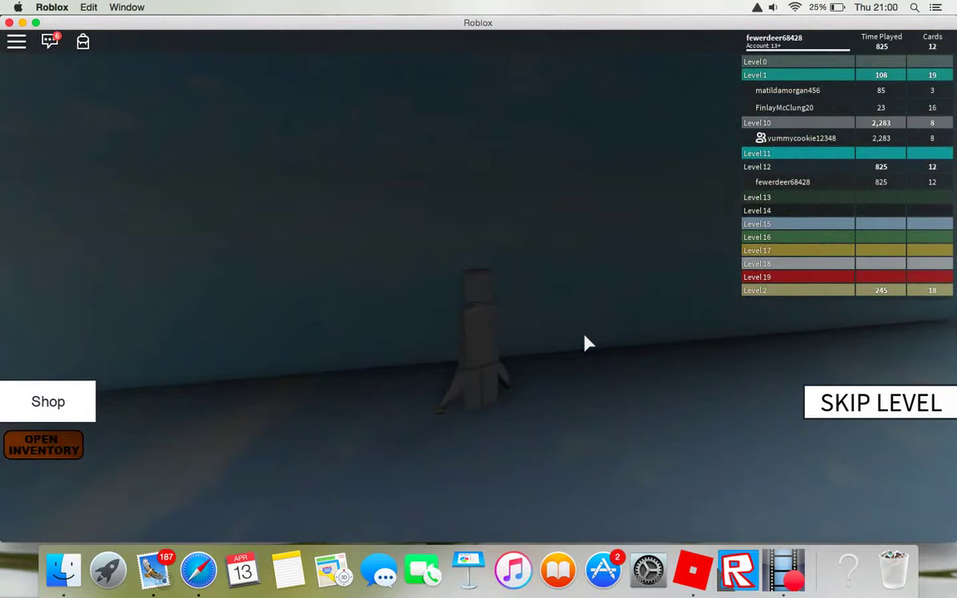
{"action": "key", "text": "w"}
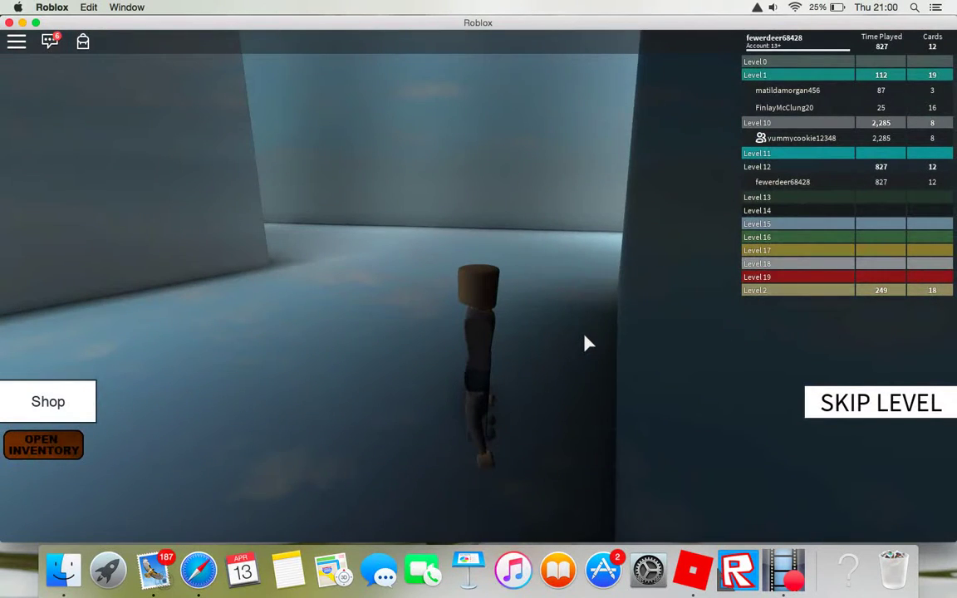
Step: Run from the start pad over the blue block and ice platform along the narrow ledge
{"action": "key", "text": "w"}
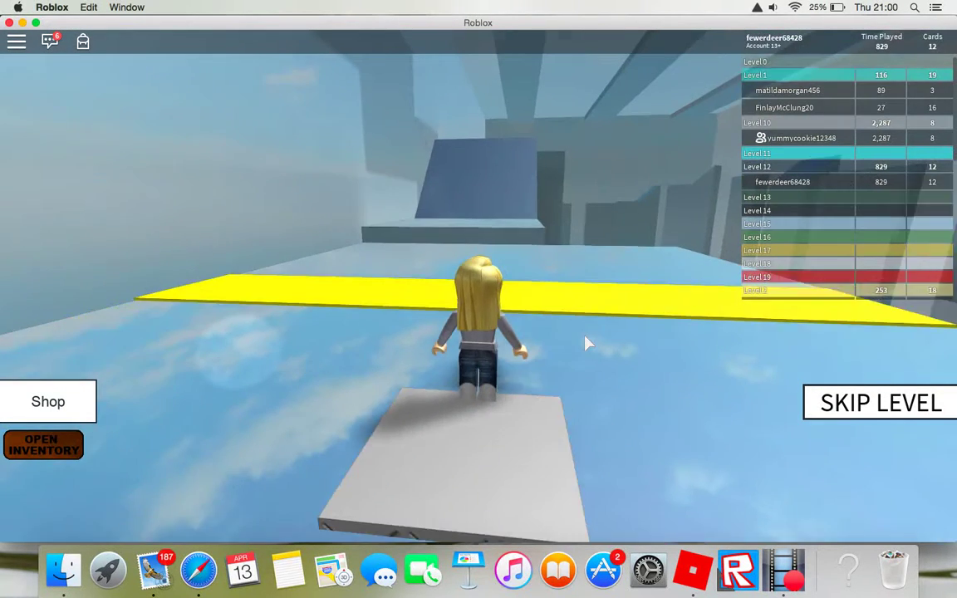
{"action": "key", "text": "w"}
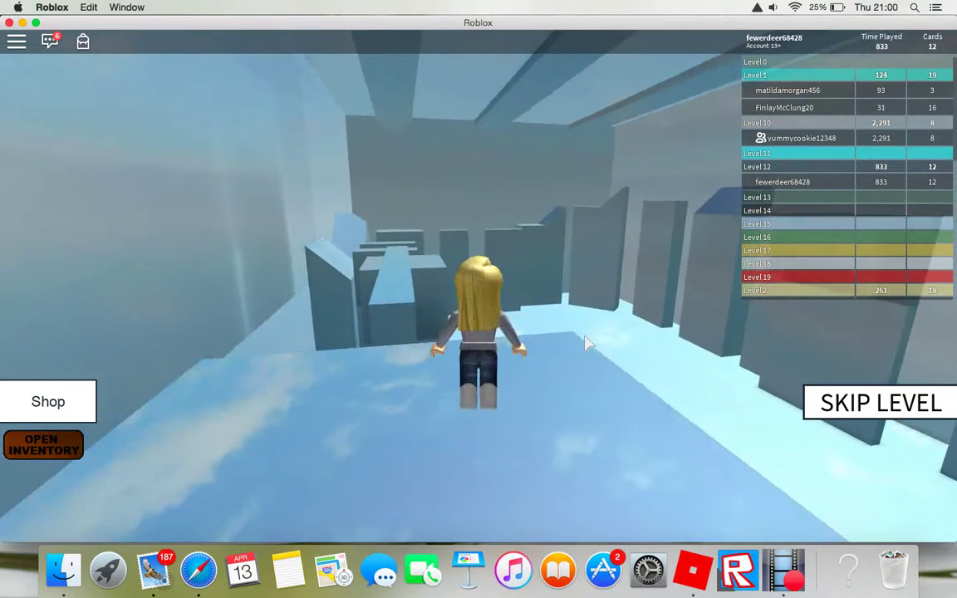
{"action": "key", "text": "w"}
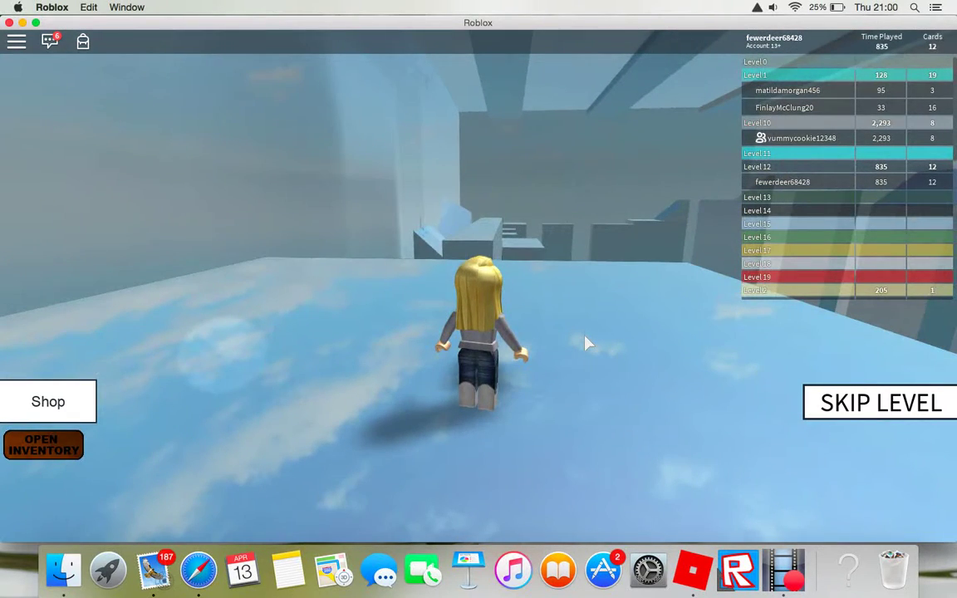
{"action": "key", "text": "space"}
{"action": "key", "text": "w"}
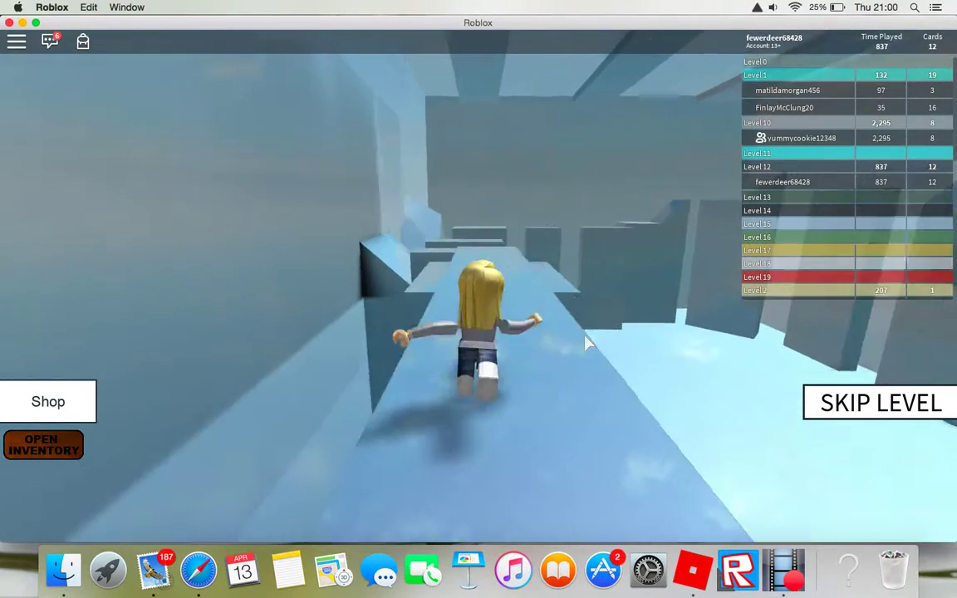
{"action": "key", "text": "w"}
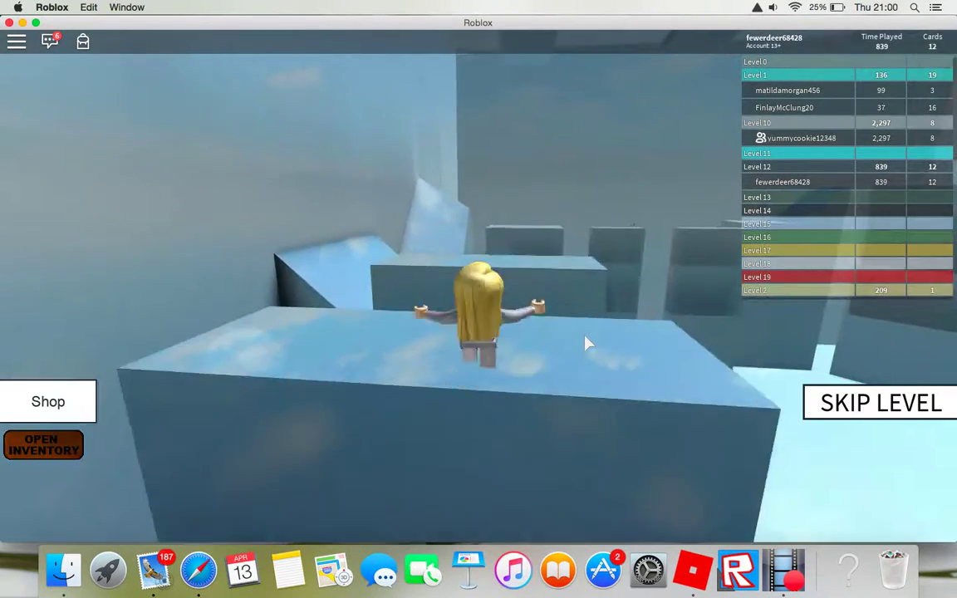
{"action": "key", "text": "w"}
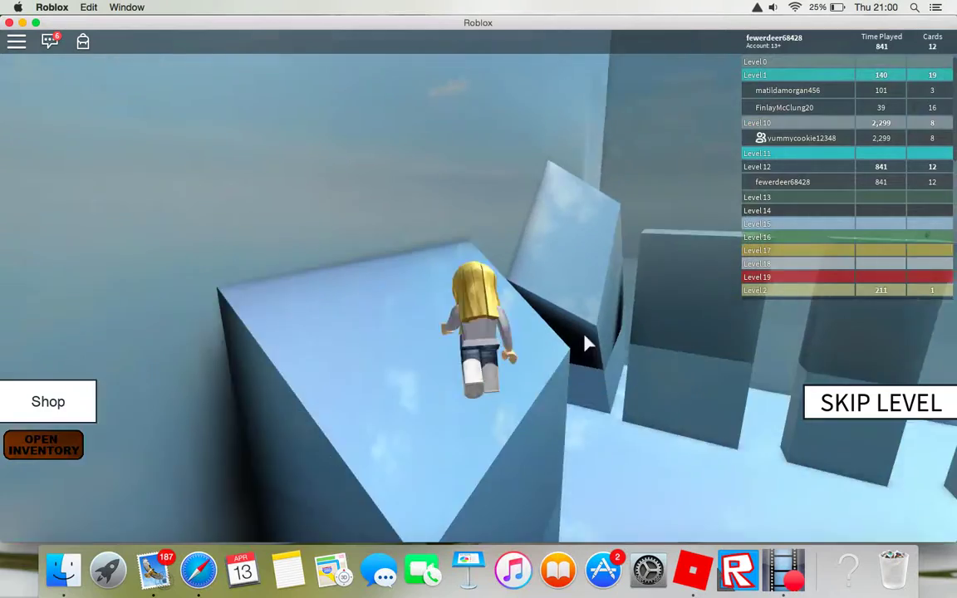
{"action": "key", "text": "space"}
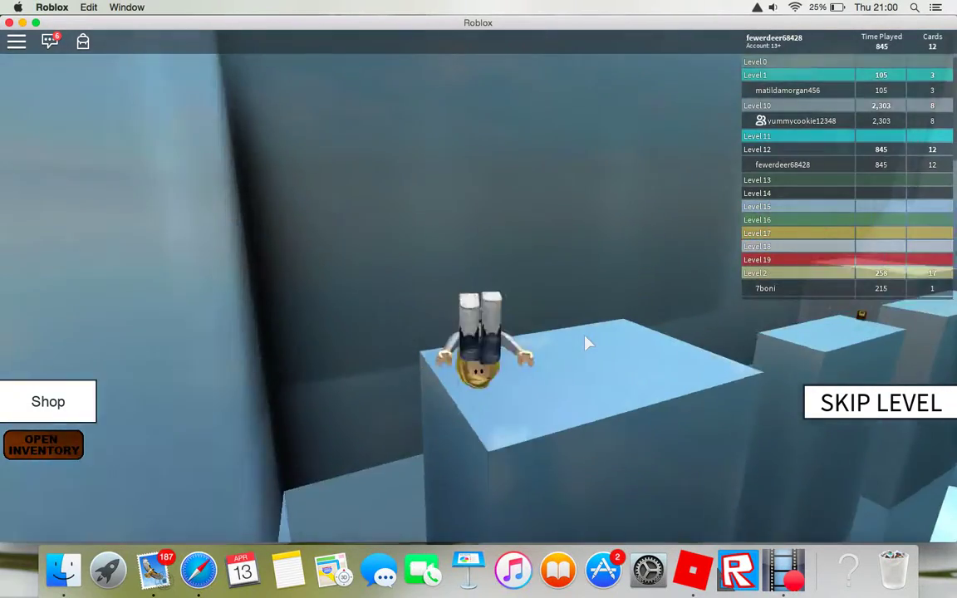
Step: Cross the wide ice platform, drop to the lower blue slope, and jump along the ledge
{"action": "key", "text": "w"}
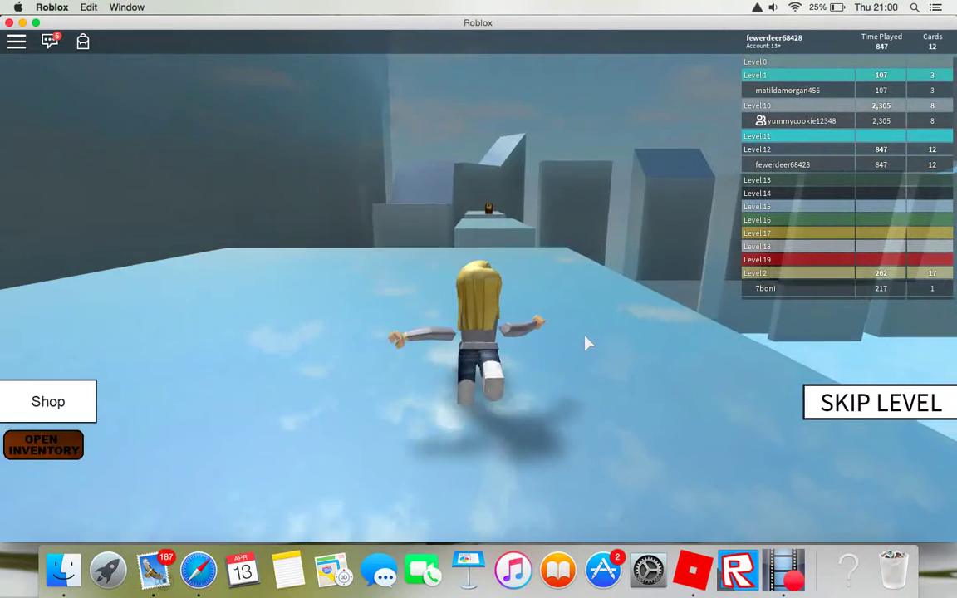
{"action": "key", "text": "w"}
{"action": "key", "text": "w"}
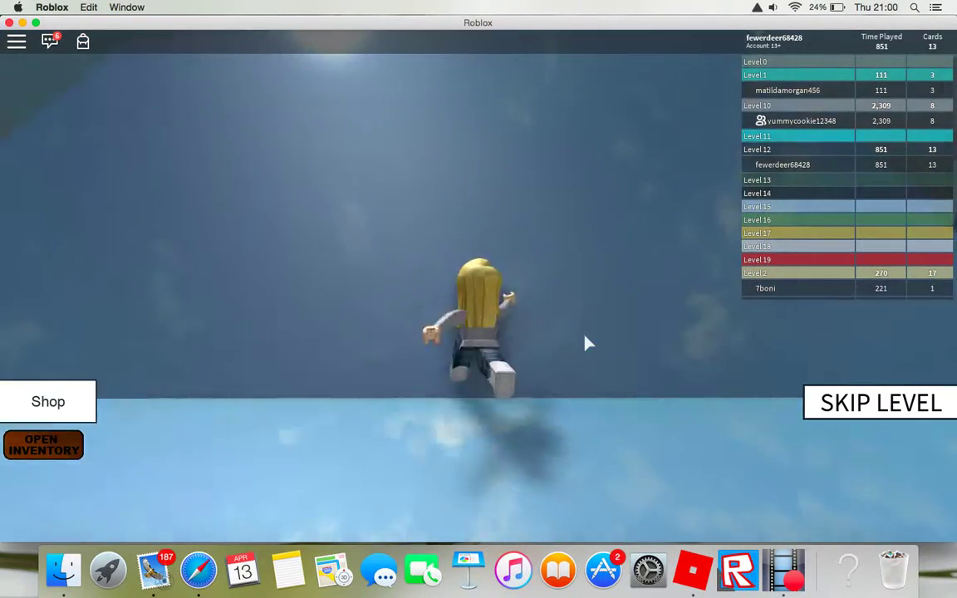
{"action": "key", "text": "w"}
{"action": "key", "text": "w"}
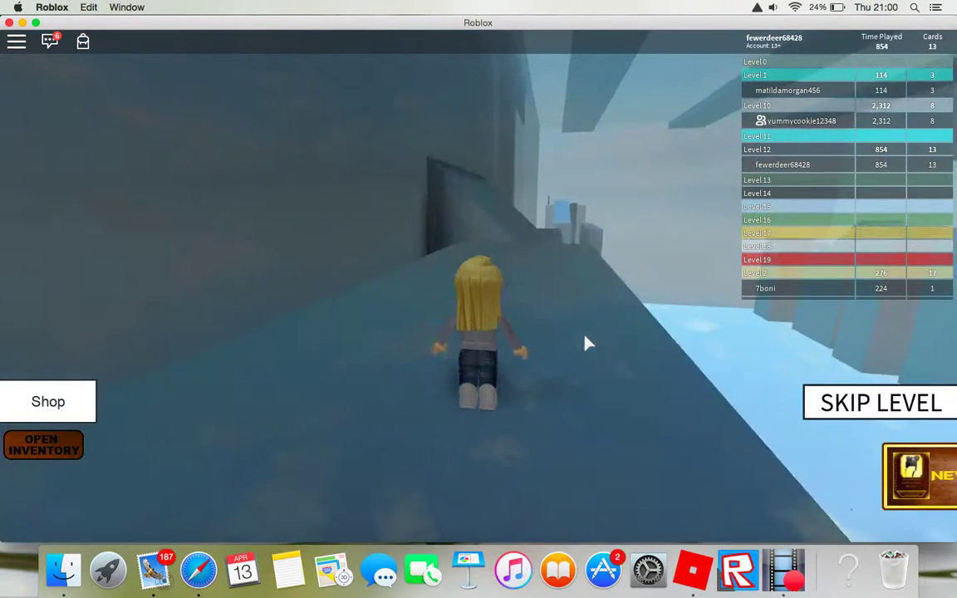
{"action": "key", "text": "w"}
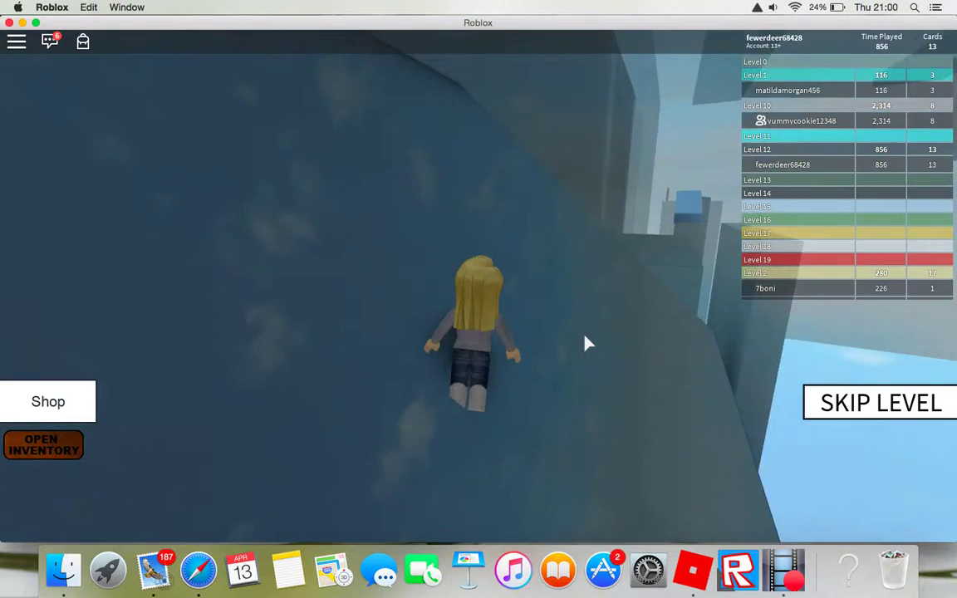
{"action": "key", "text": "w"}
{"action": "key", "text": "w"}
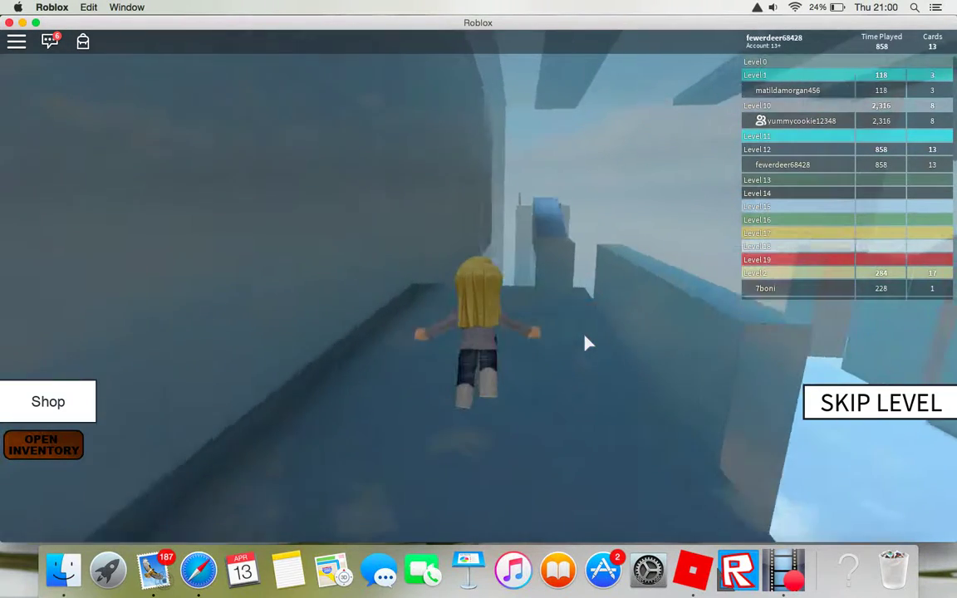
{"action": "key", "text": "w"}
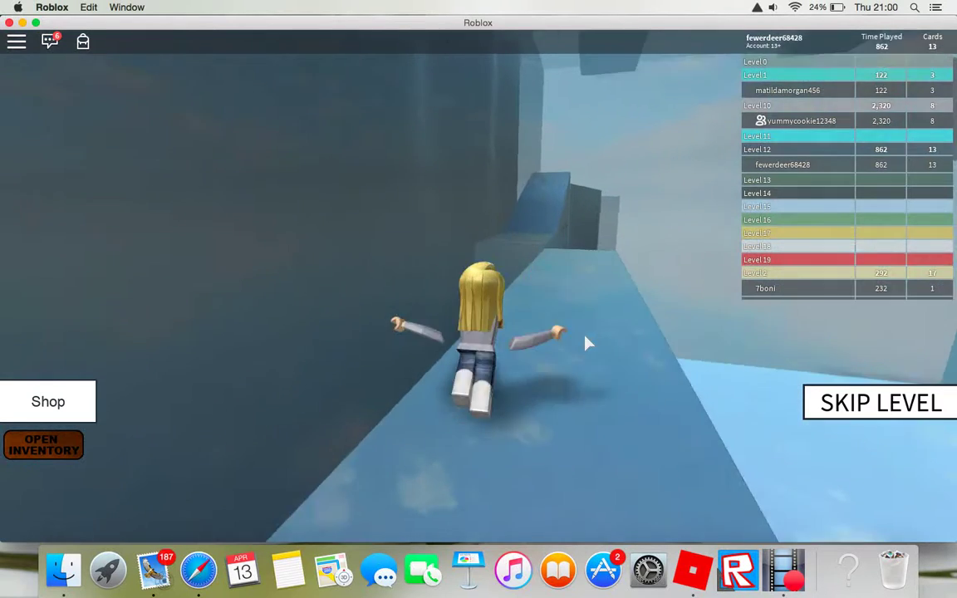
{"action": "key", "text": "w"}
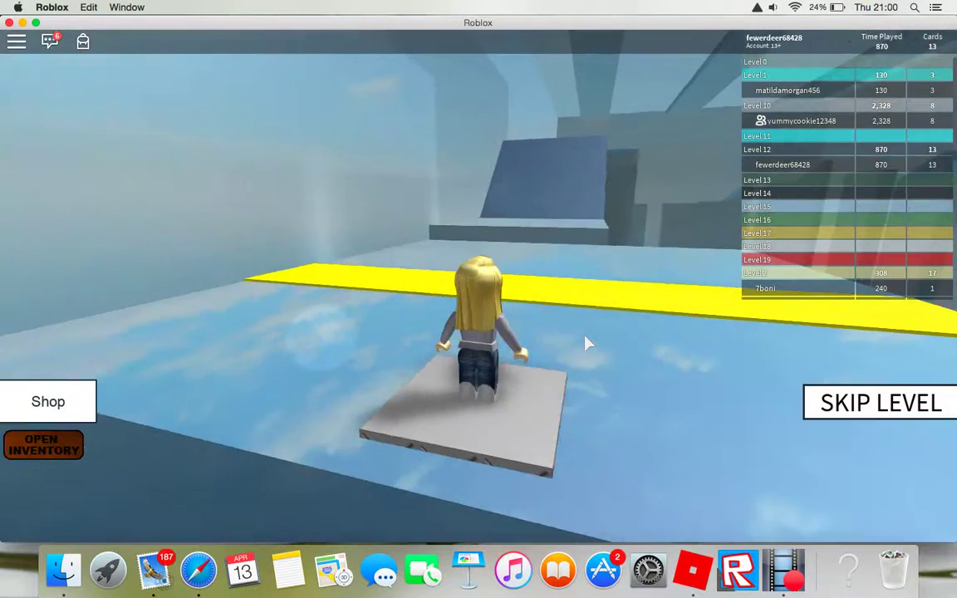
{"action": "key", "text": "w"}
{"action": "key", "text": "w"}
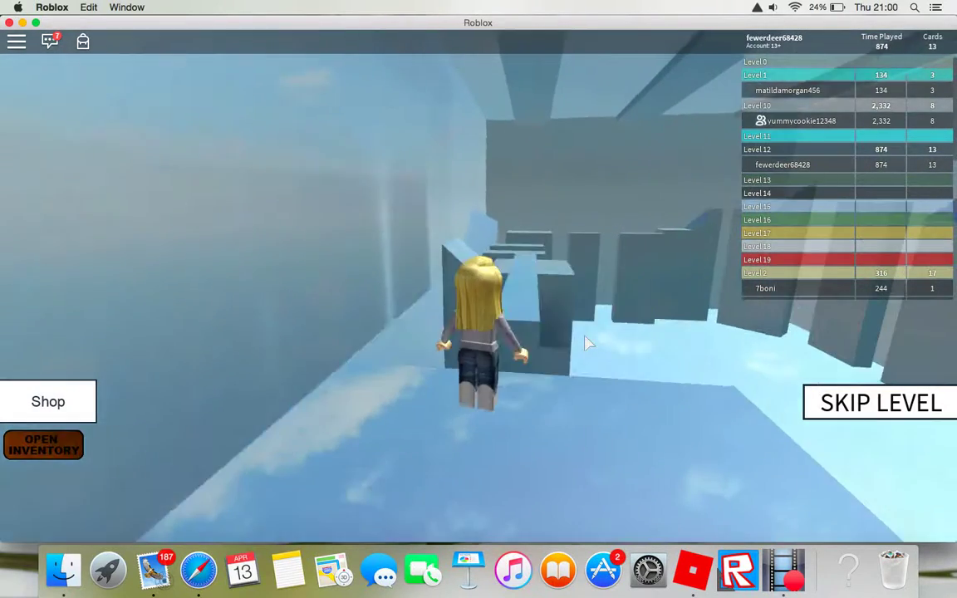
{"action": "key", "text": "w"}
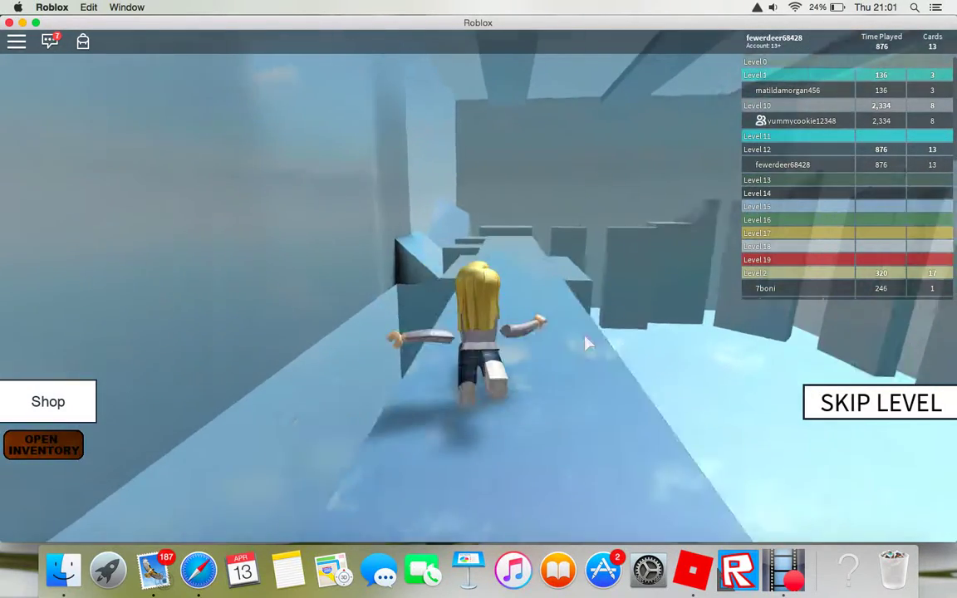
{"action": "key", "text": "space"}
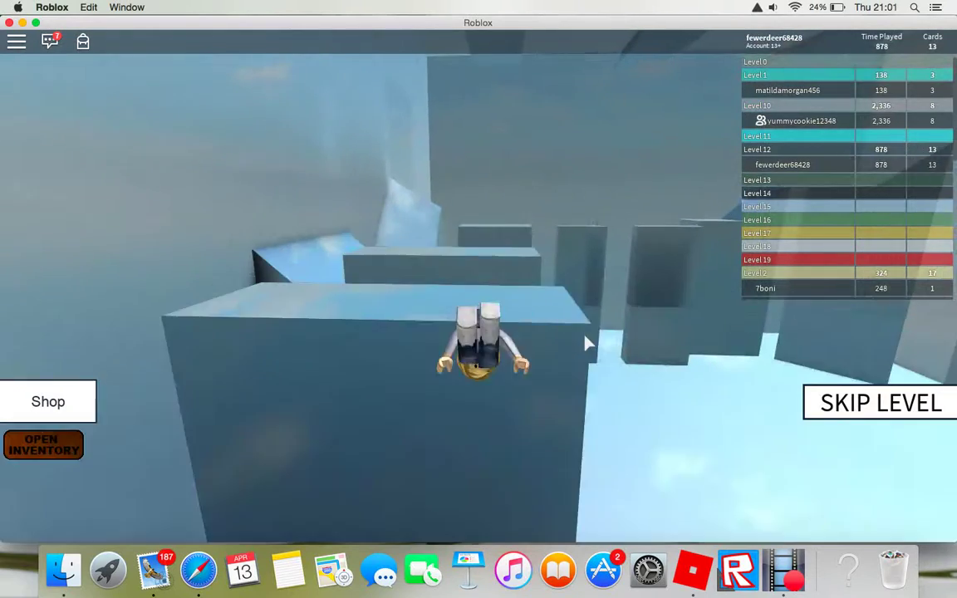
{"action": "key", "text": "w"}
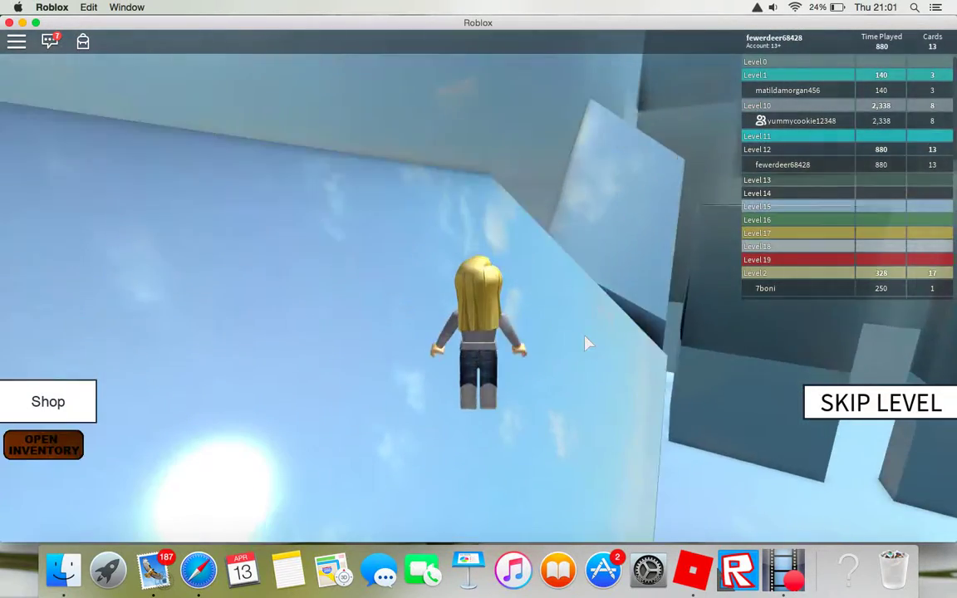
{"action": "key", "text": "w"}
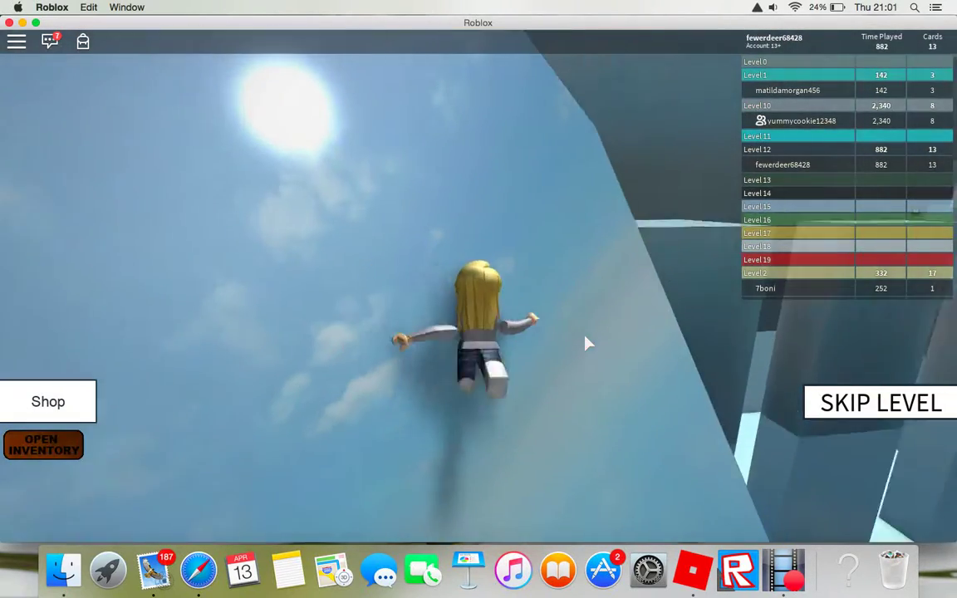
{"action": "key", "text": "w"}
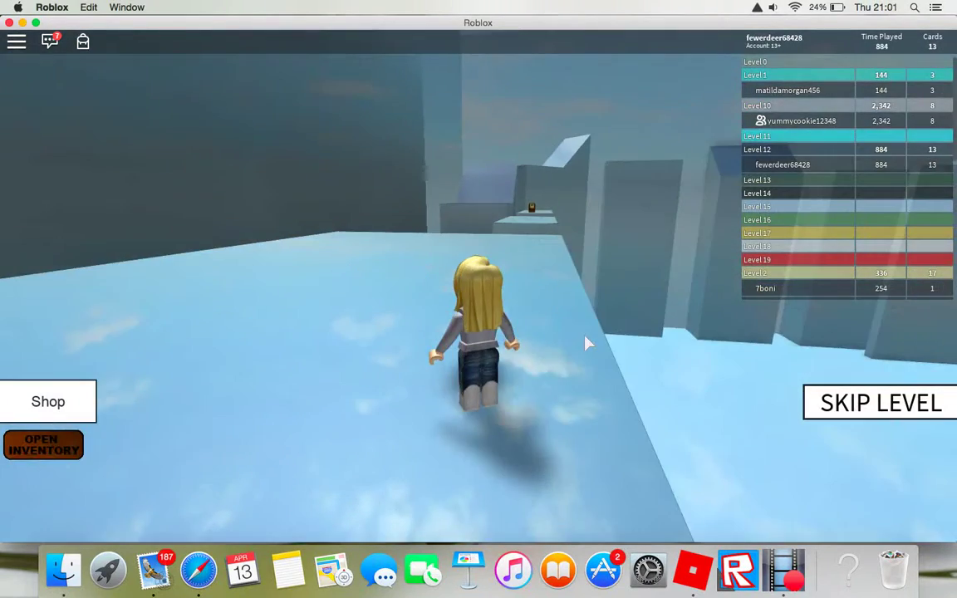
{"action": "key", "text": "w"}
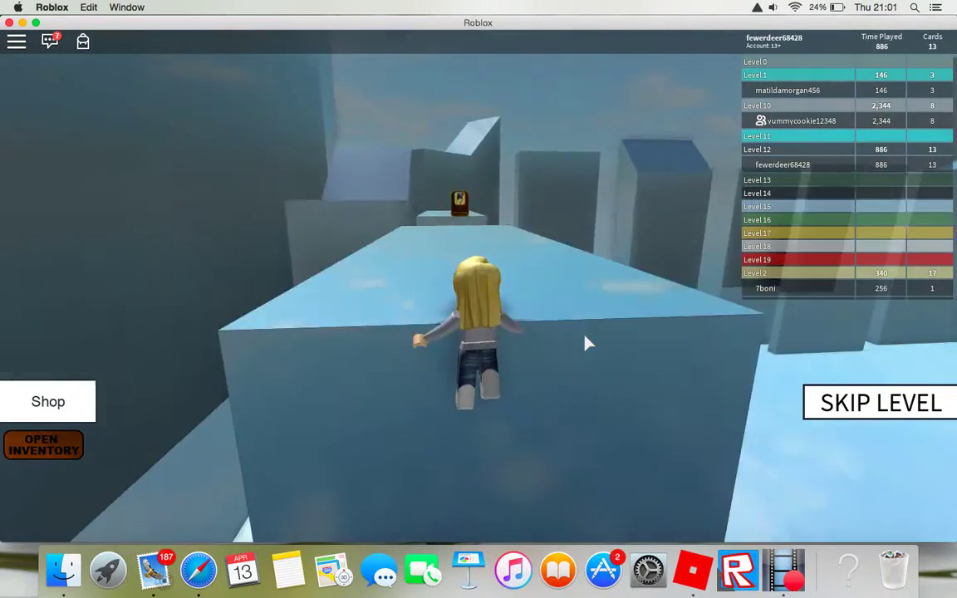
{"action": "key", "text": "w"}
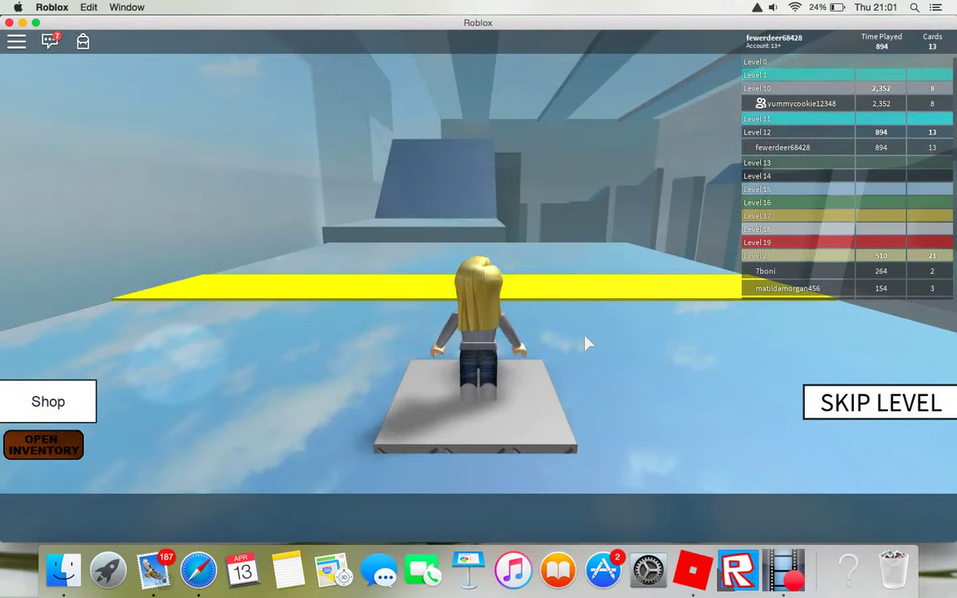
Step: Run from the start pad over the yellow strip and blue block onto the ice ledge
{"action": "key", "text": "w"}
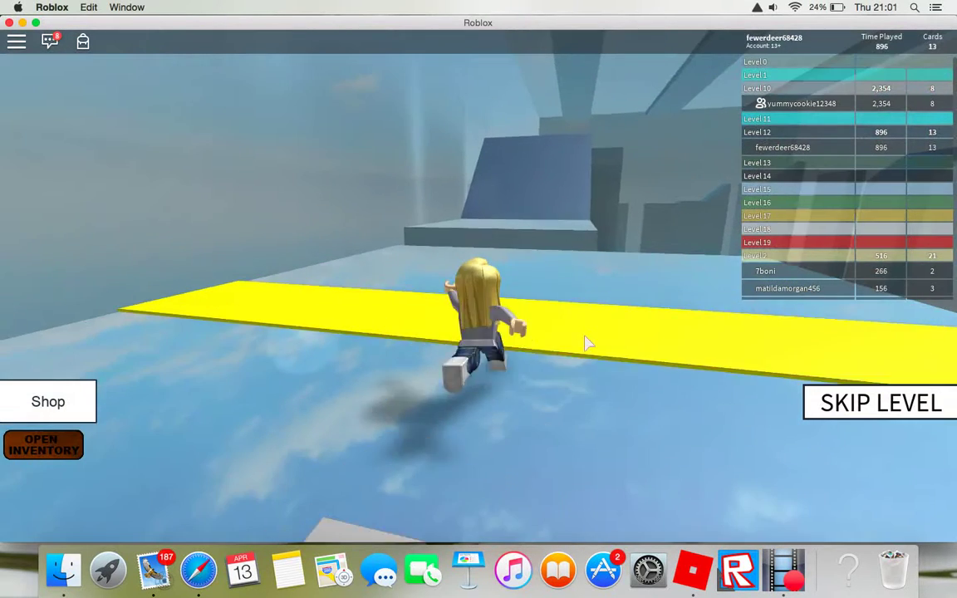
{"action": "key", "text": "w"}
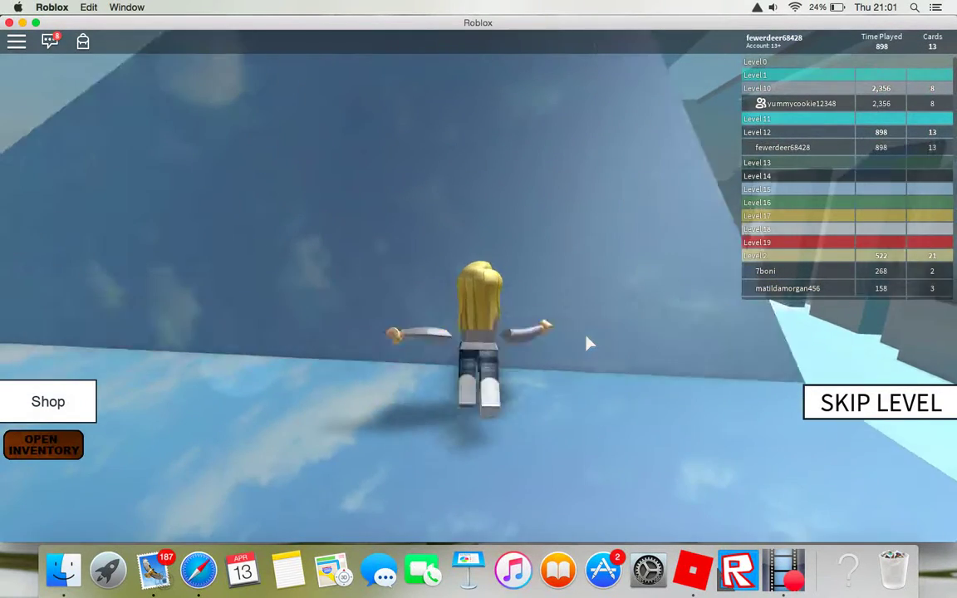
{"action": "key", "text": "w"}
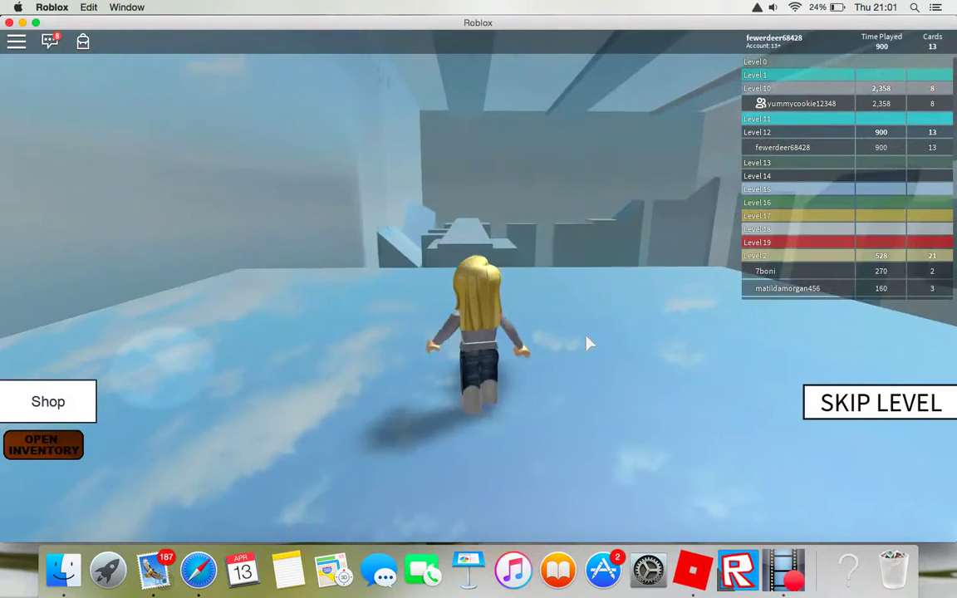
{"action": "key", "text": "w"}
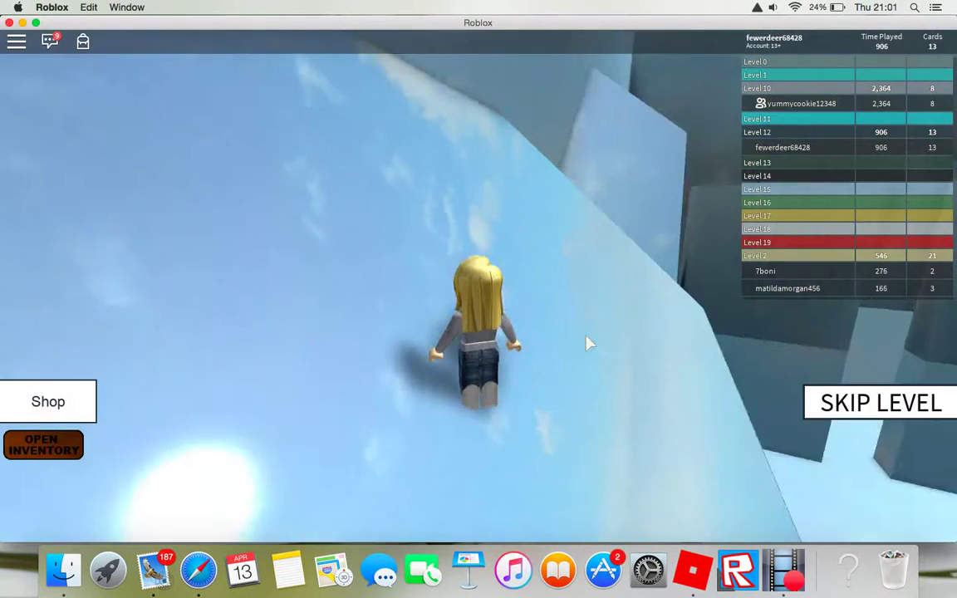
{"action": "key", "text": "F12"}
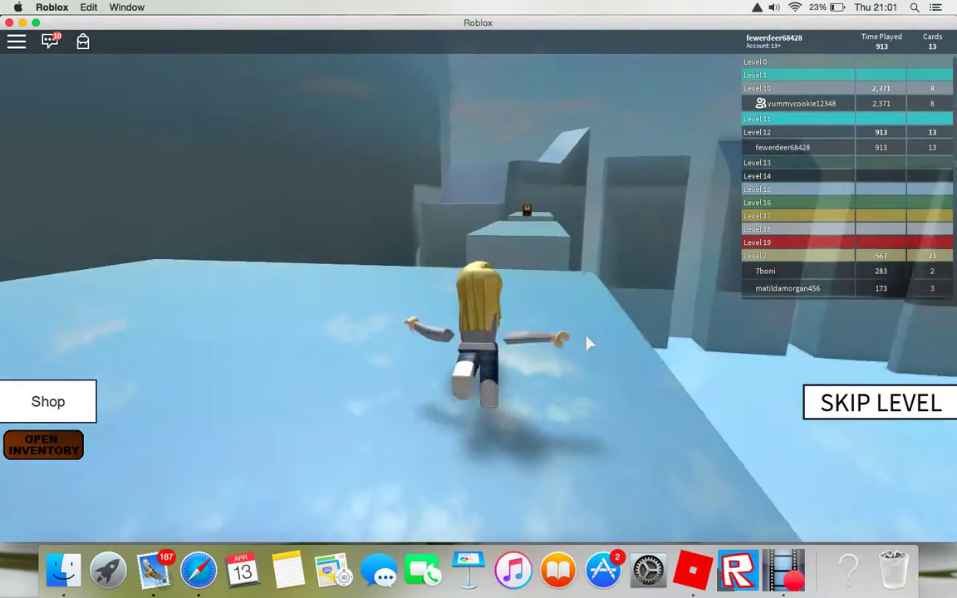
Step: Cross the icy platform and run up the ramp, jumping toward the wall ledge
{"action": "key", "text": "w"}
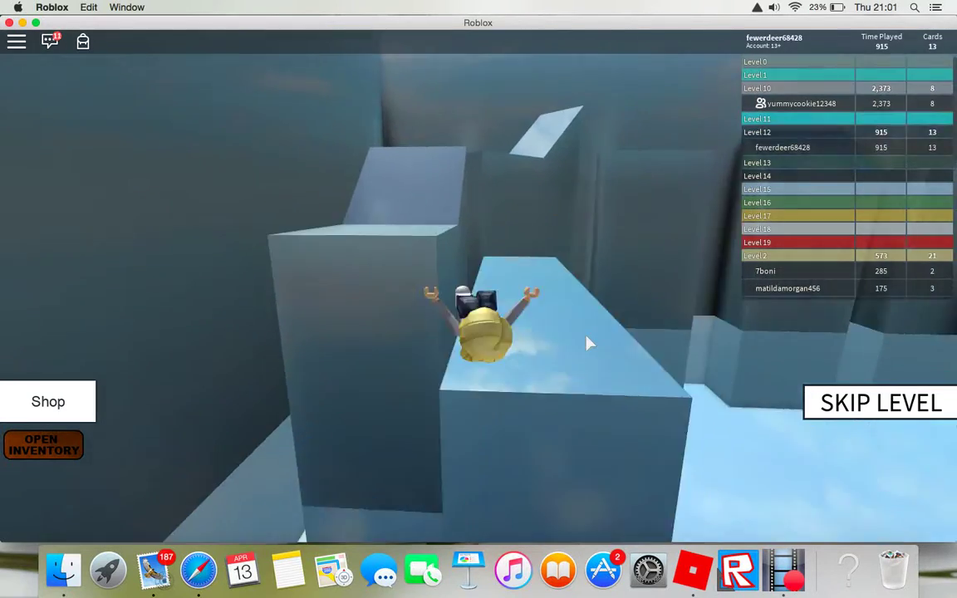
{"action": "key", "text": "w"}
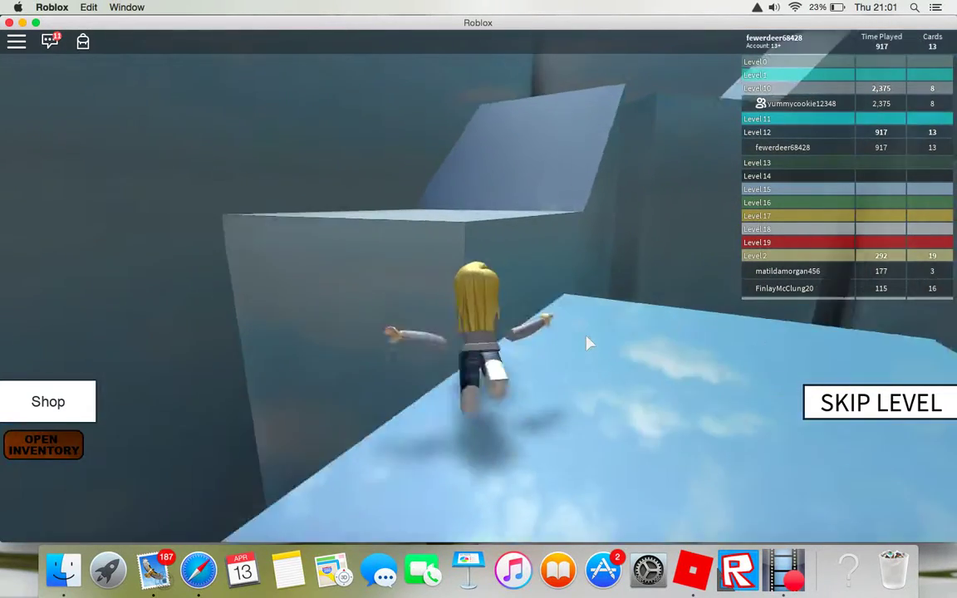
{"action": "key", "text": "w"}
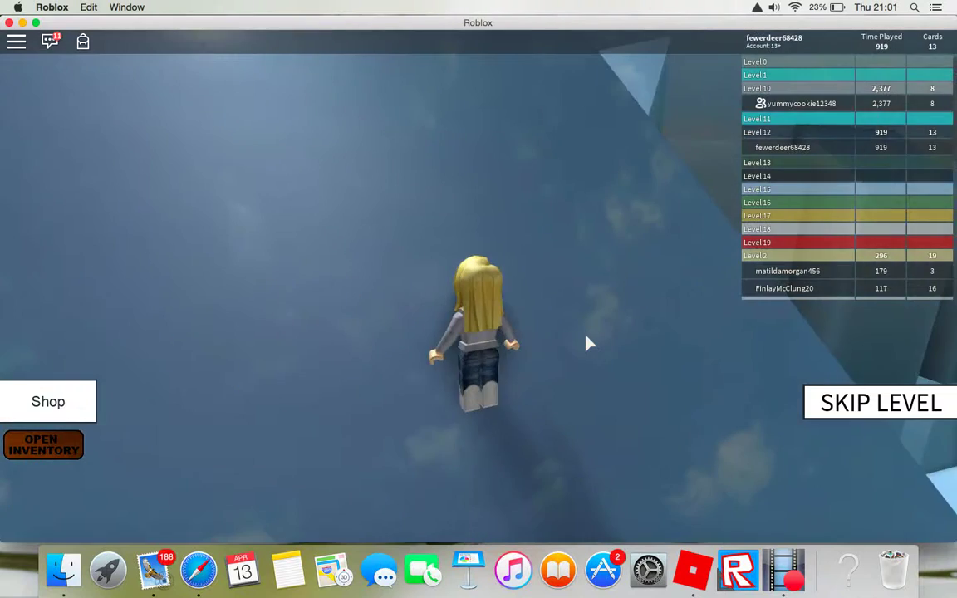
{"action": "key", "text": "space"}
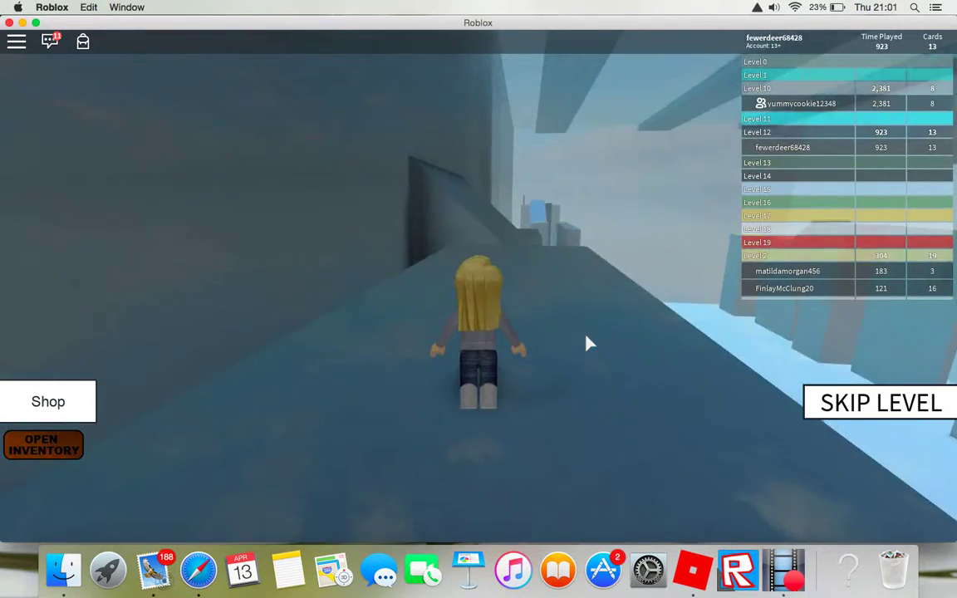
{"action": "key", "text": "space"}
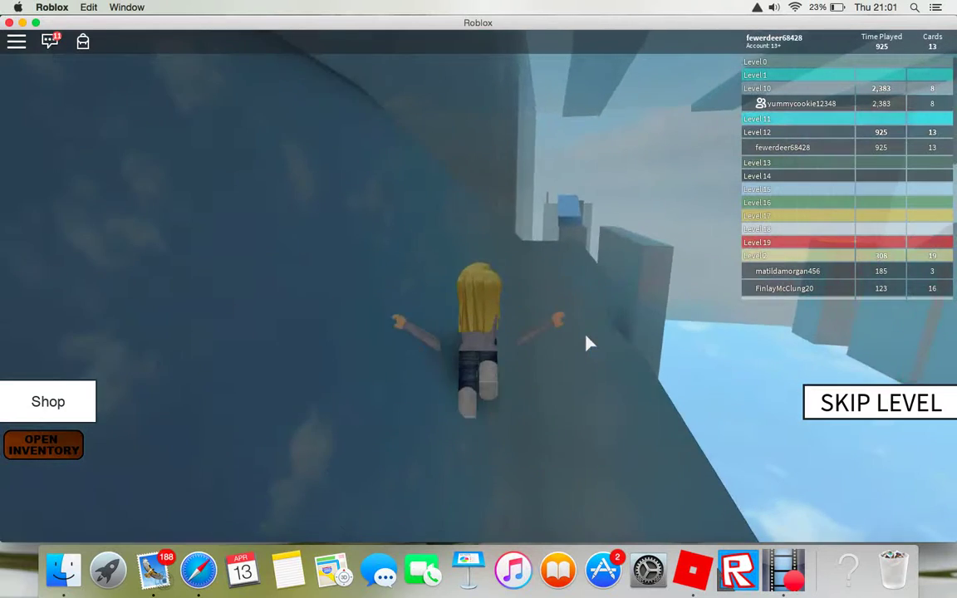
Step: Climb onto the platform and run the narrow icy ledge to the stone-arch platform
{"action": "key", "text": "w"}
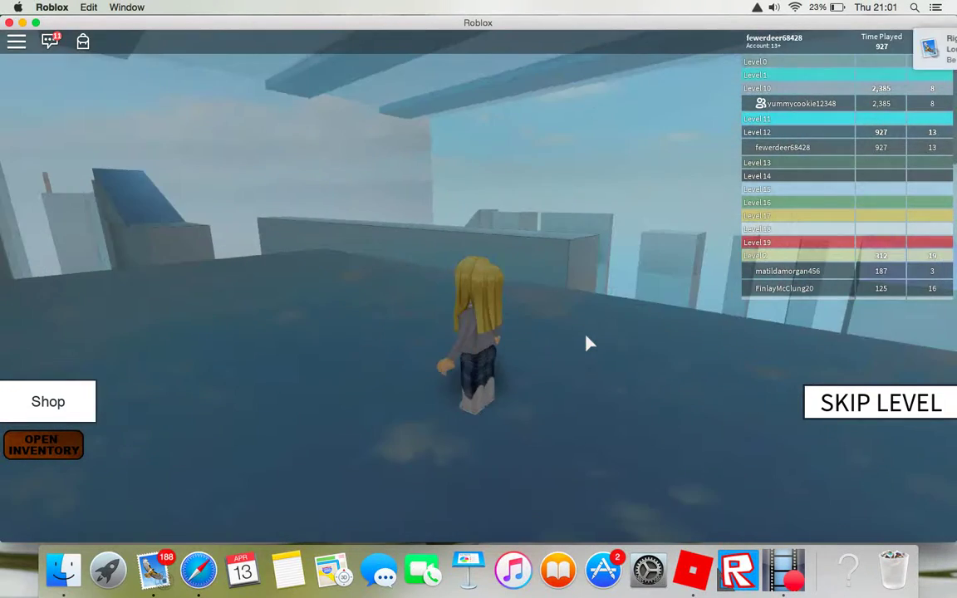
{"action": "key", "text": "space"}
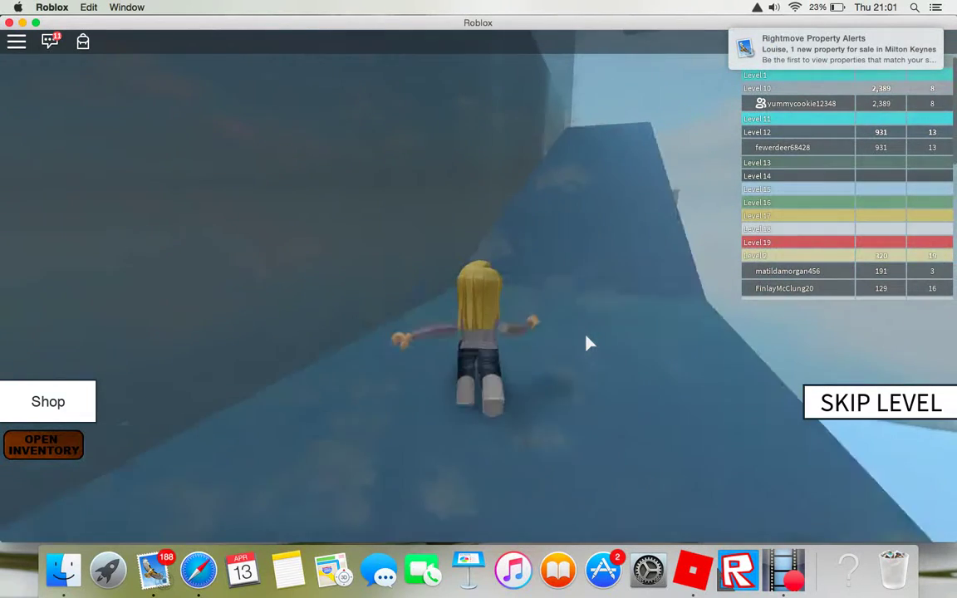
{"action": "key", "text": "w"}
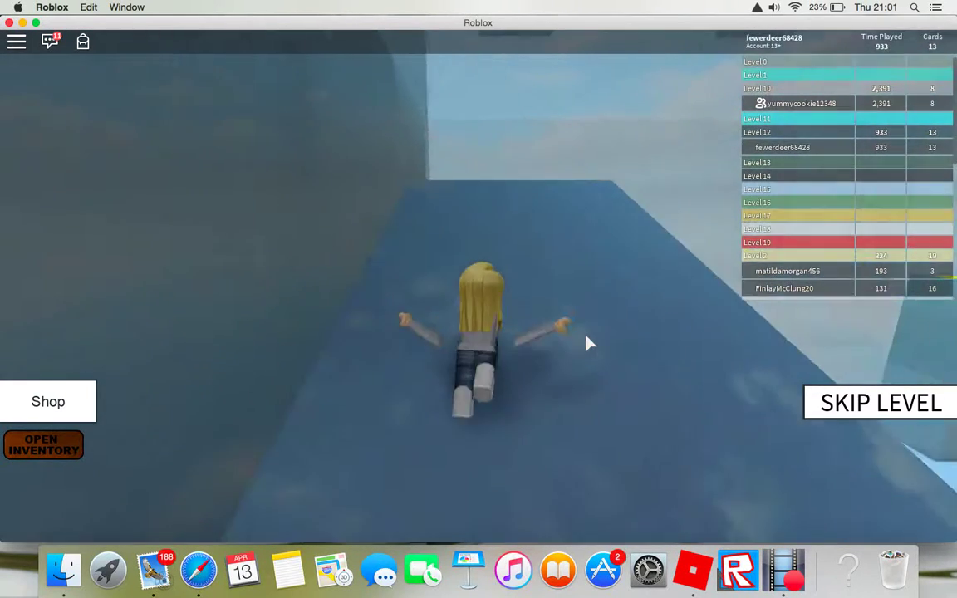
{"action": "key", "text": "w"}
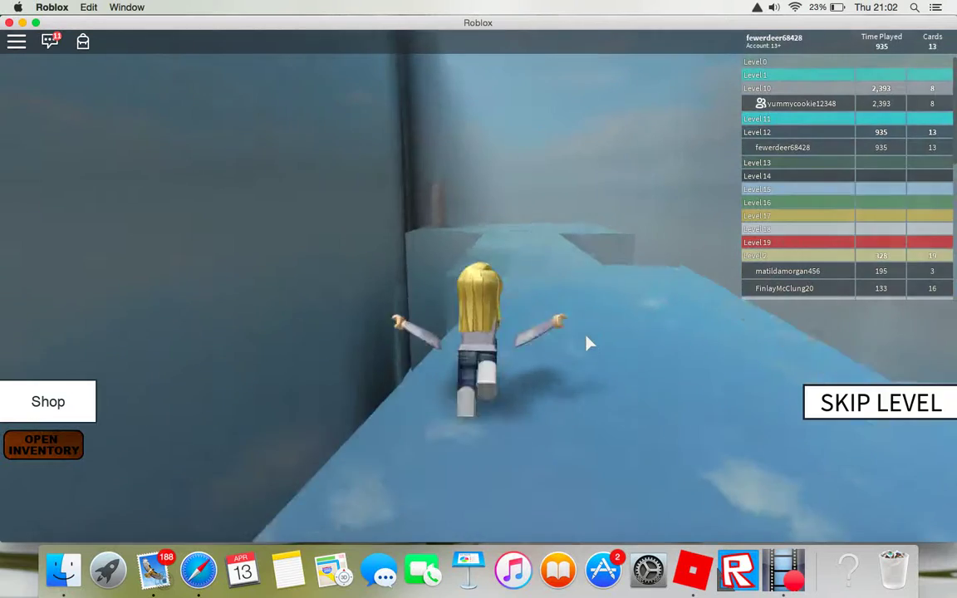
{"action": "key", "text": "w"}
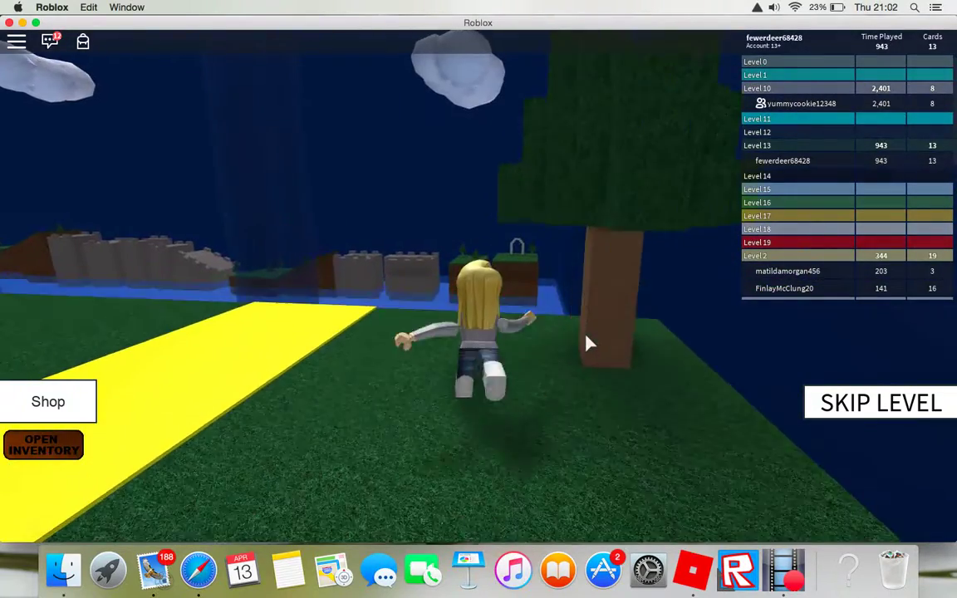
Step: Run across the grass beside the yellow path and jump up onto the brick wall, retrying after a fall
{"action": "key", "text": "a"}
{"action": "key", "text": "s"}
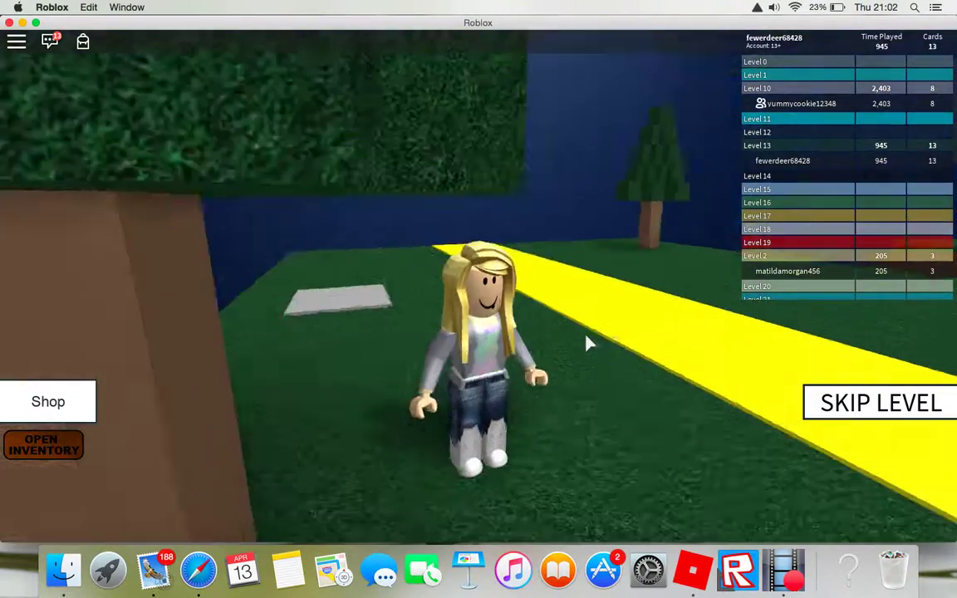
{"action": "key", "text": "w"}
{"action": "key", "text": "a"}
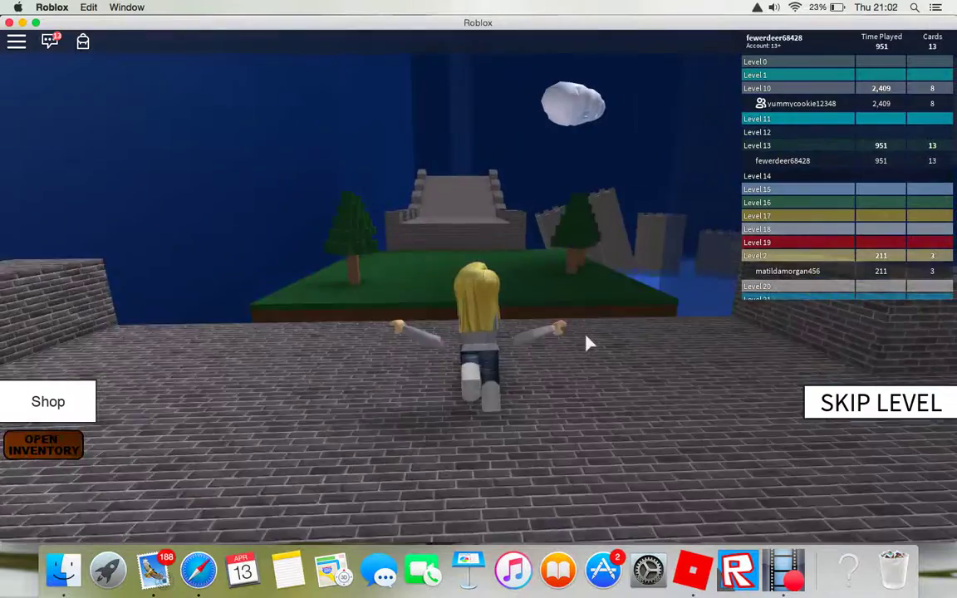
{"action": "key", "text": "w"}
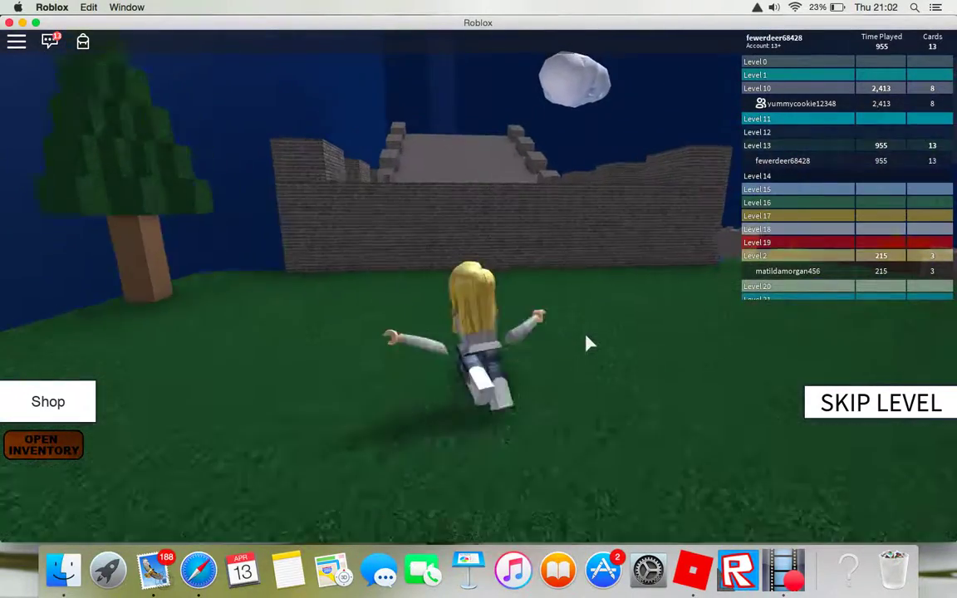
{"action": "key", "text": "a"}
{"action": "key", "text": "w"}
{"action": "key", "text": "space"}
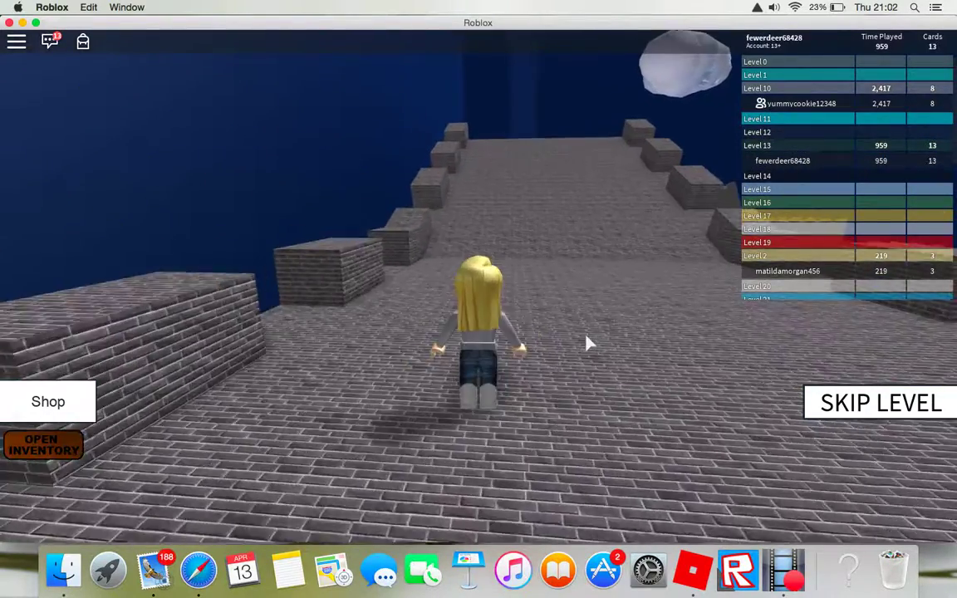
Step: Run along the brick wall and castle walkway, then up onto the stone castle
{"action": "key", "text": "w"}
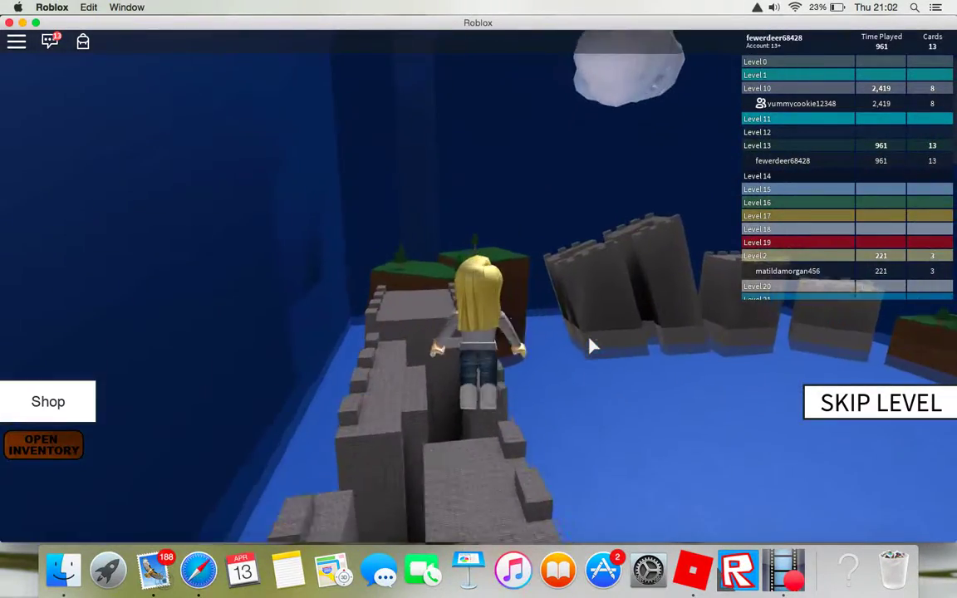
{"action": "key", "text": "w"}
{"action": "key", "text": "w"}
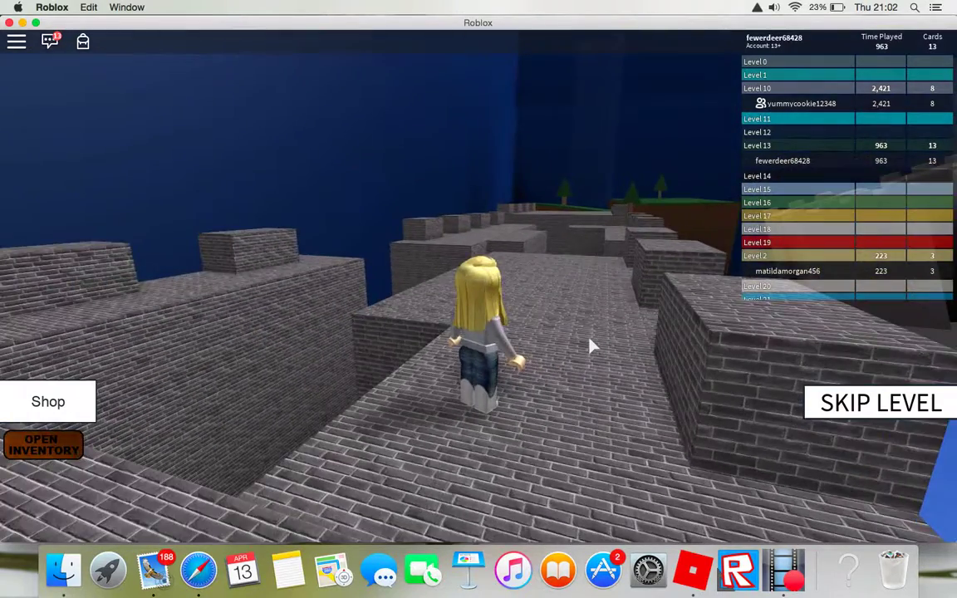
{"action": "key", "text": "w"}
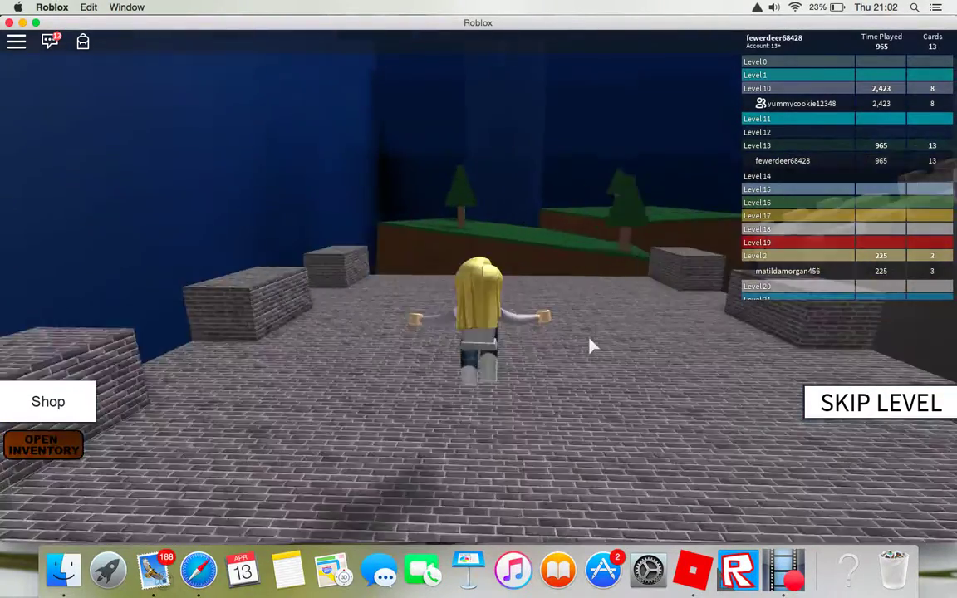
{"action": "key", "text": "w"}
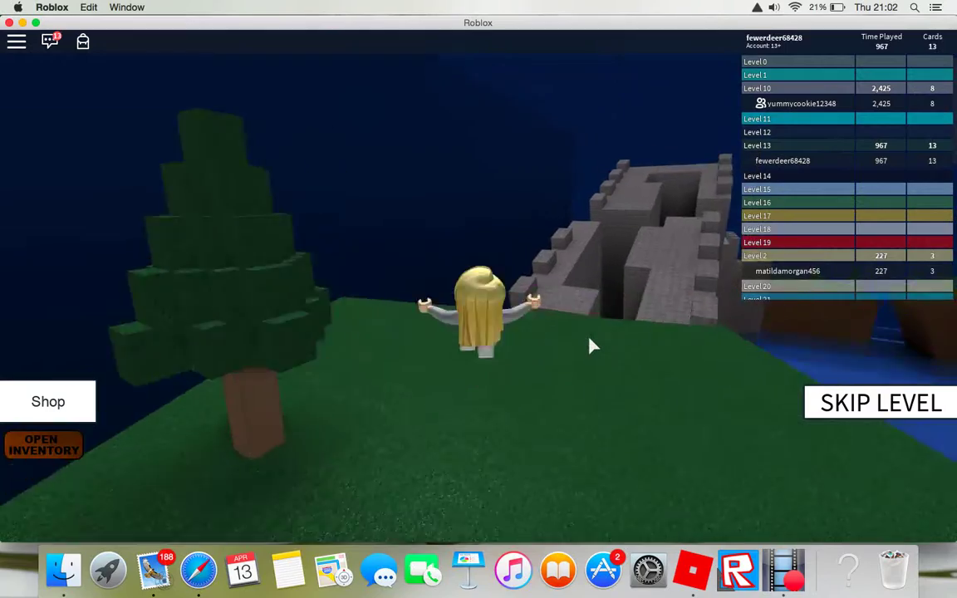
{"action": "key", "text": "w"}
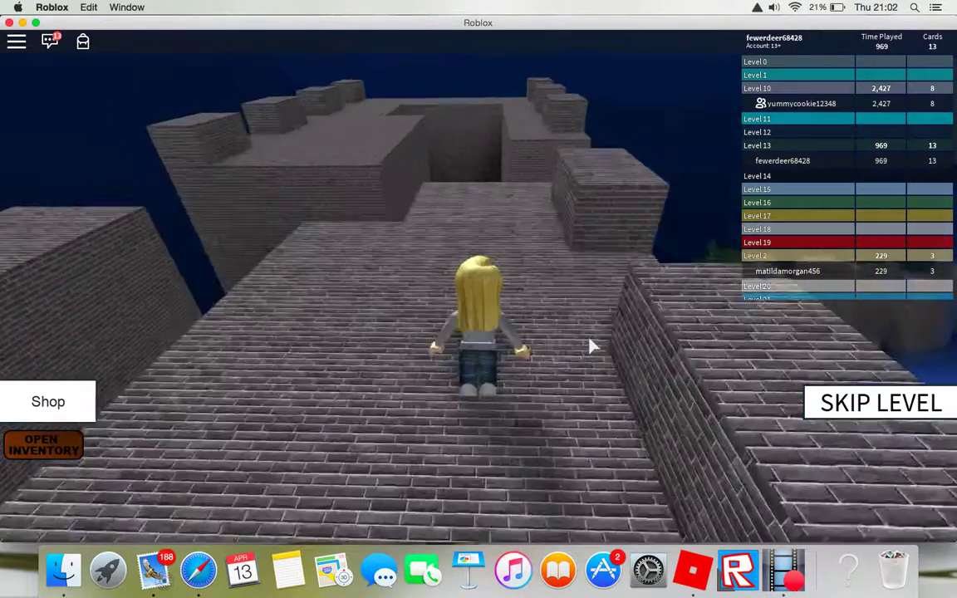
Step: Jump across the stone and brick platforms and ledges, collecting the card for a total of 14
{"action": "key", "text": "w"}
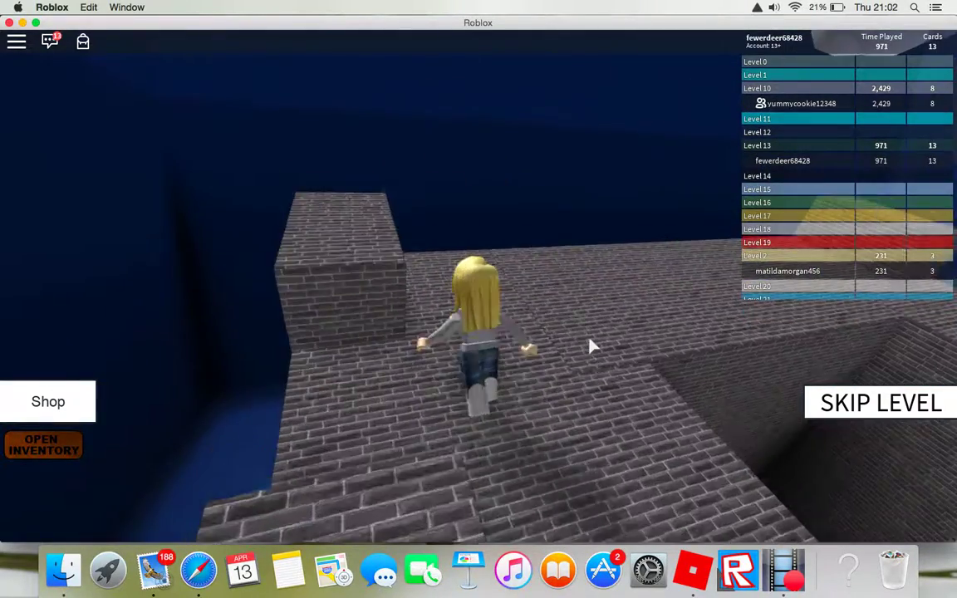
{"action": "key", "text": "w"}
{"action": "key", "text": "space"}
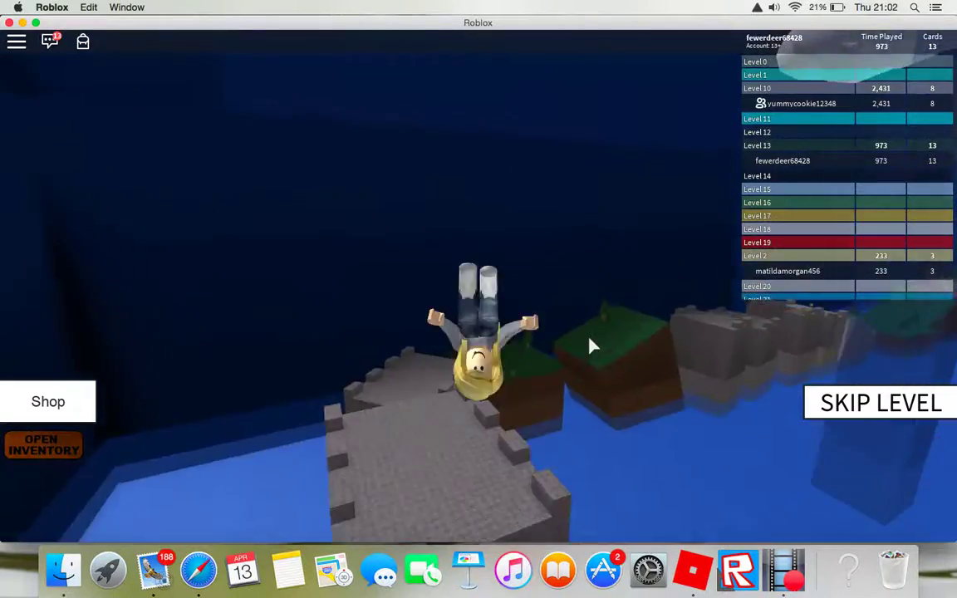
{"action": "key", "text": "w"}
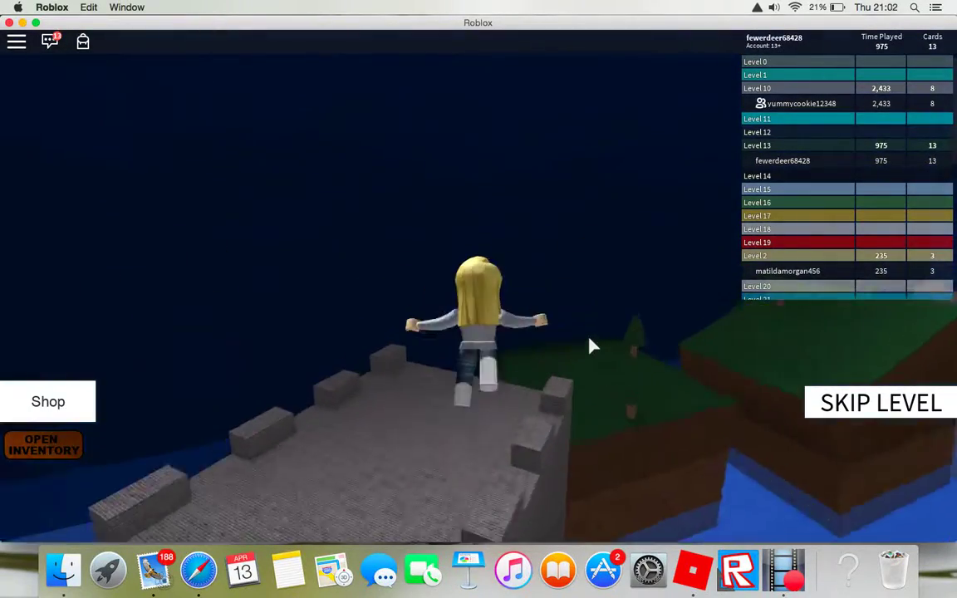
{"action": "key", "text": "space"}
{"action": "key", "text": "w"}
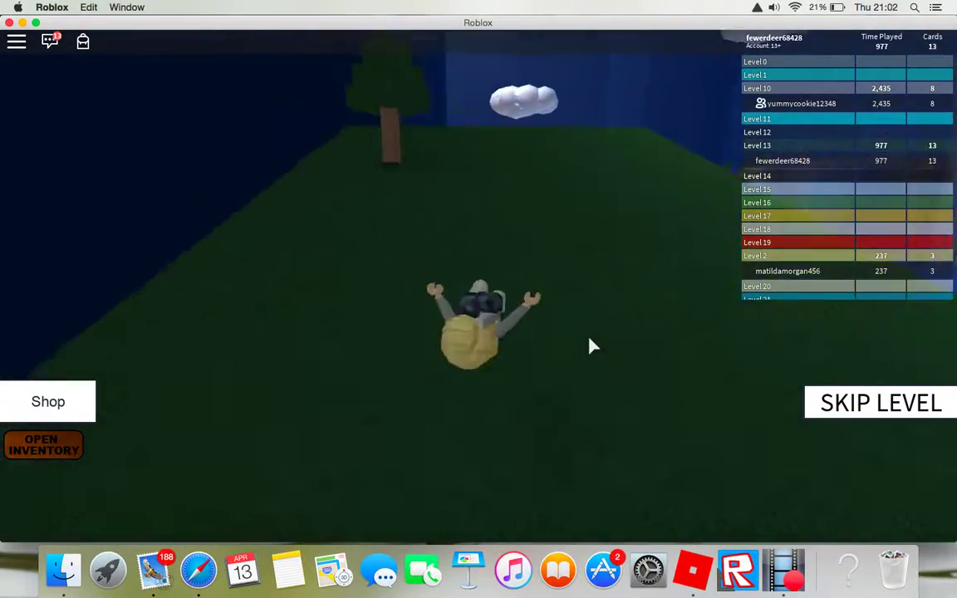
{"action": "key", "text": "w"}
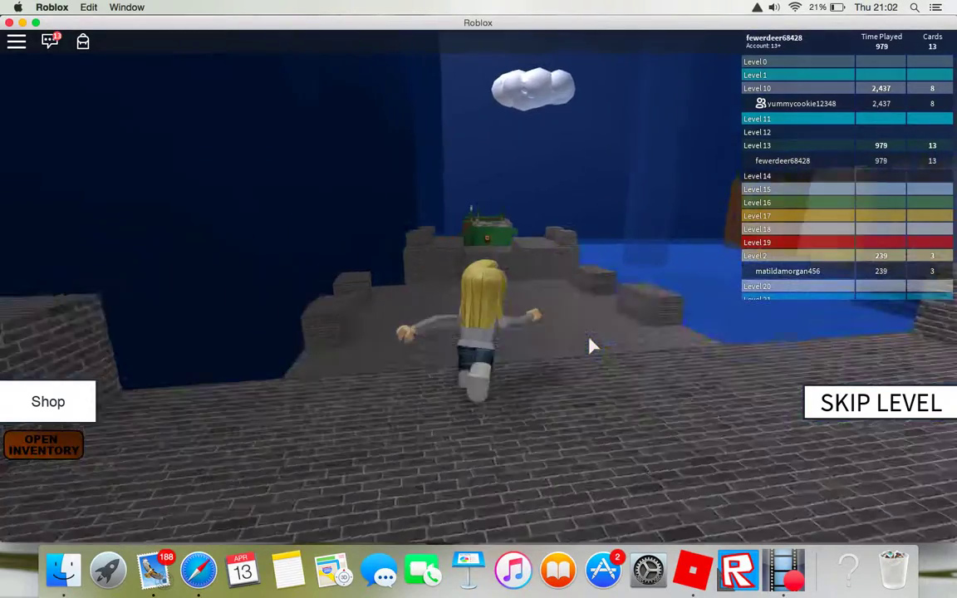
{"action": "key", "text": "space"}
{"action": "key", "text": "w"}
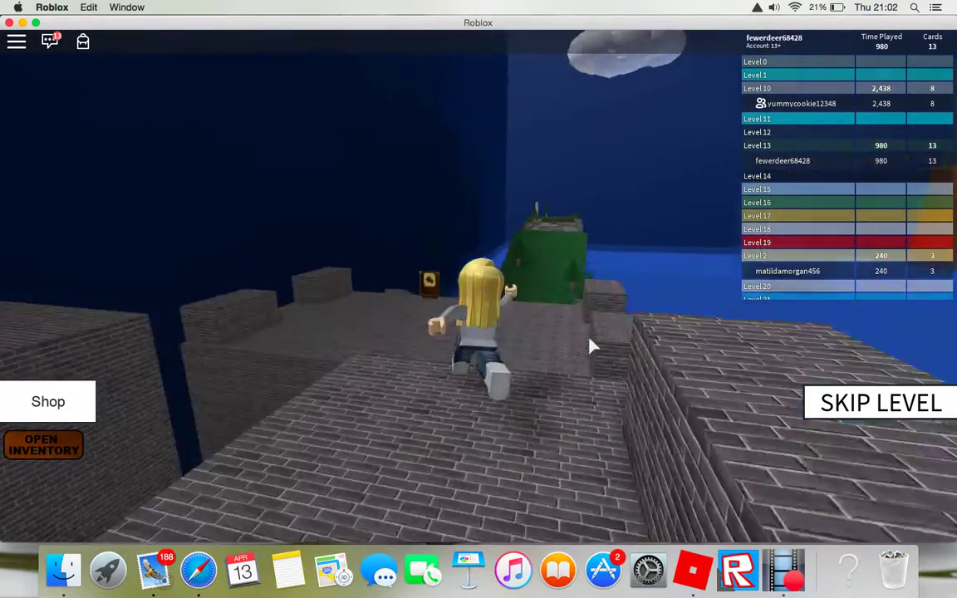
{"action": "key", "text": "space"}
{"action": "key", "text": "w"}
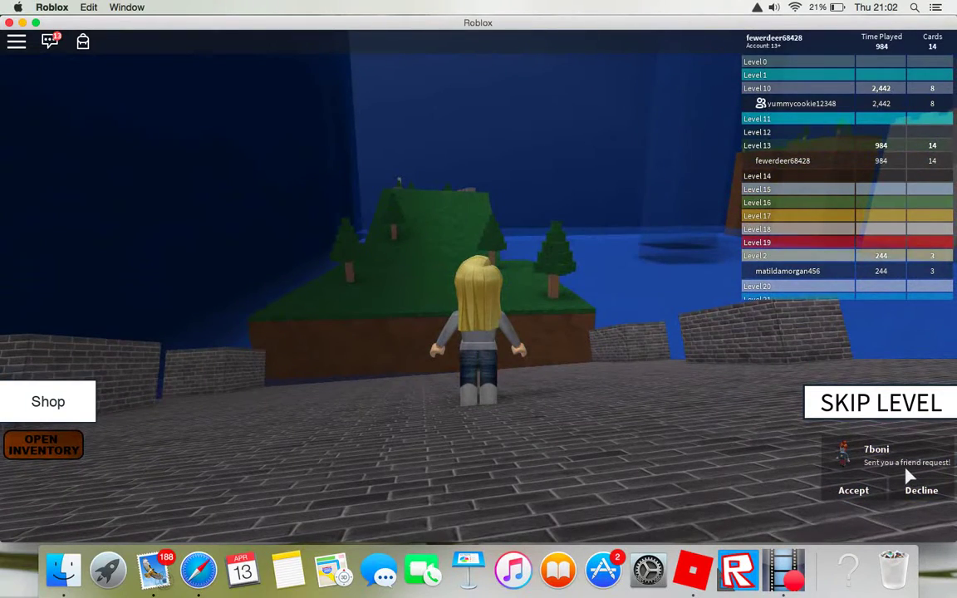
Step: Cross the green hill and brick platforms, then pass through the stone arch to Level 14
{"action": "key", "text": "w"}
{"action": "key", "text": "space"}
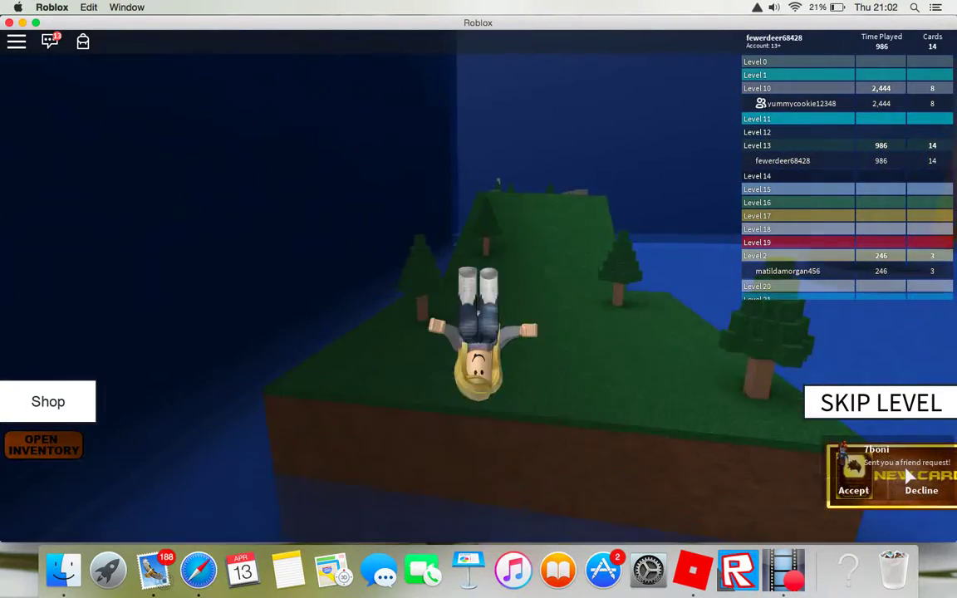
{"action": "key", "text": "w"}
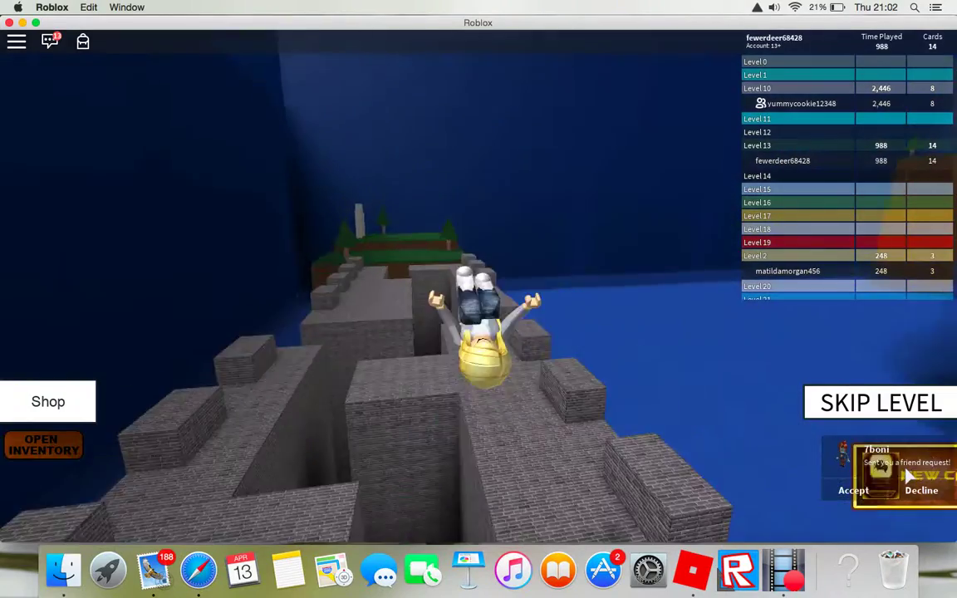
{"action": "key", "text": "w"}
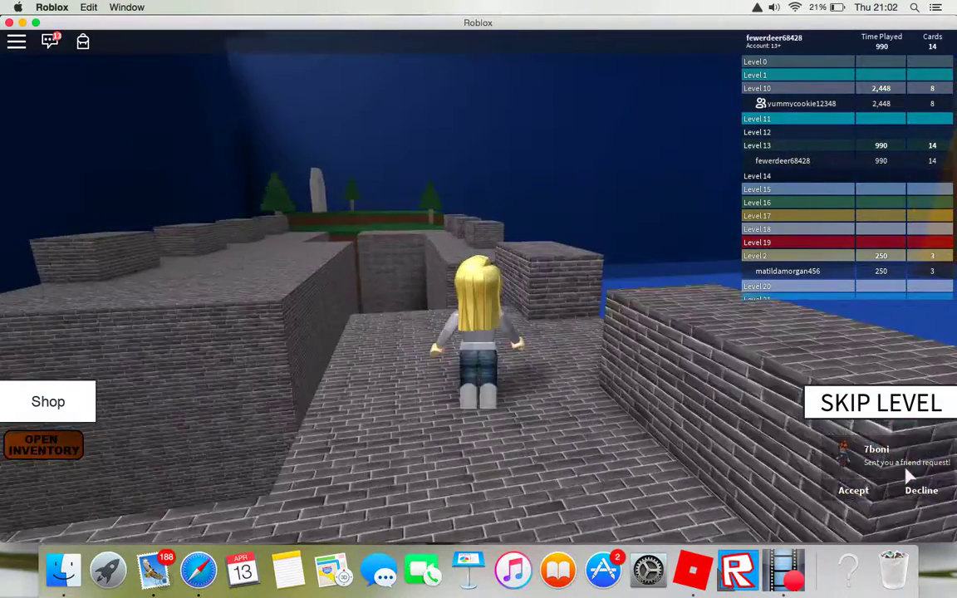
{"action": "key", "text": "w"}
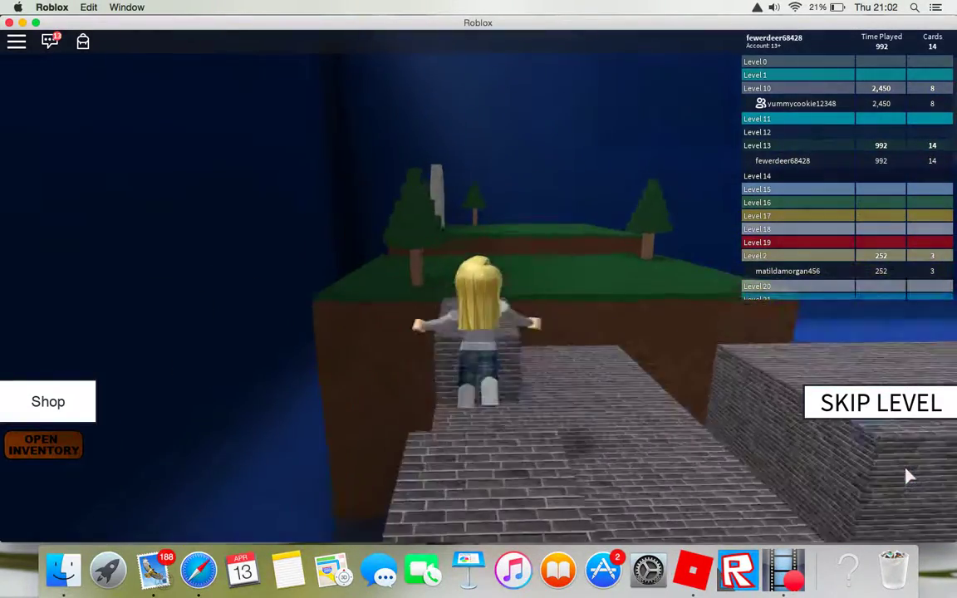
{"action": "key", "text": "w"}
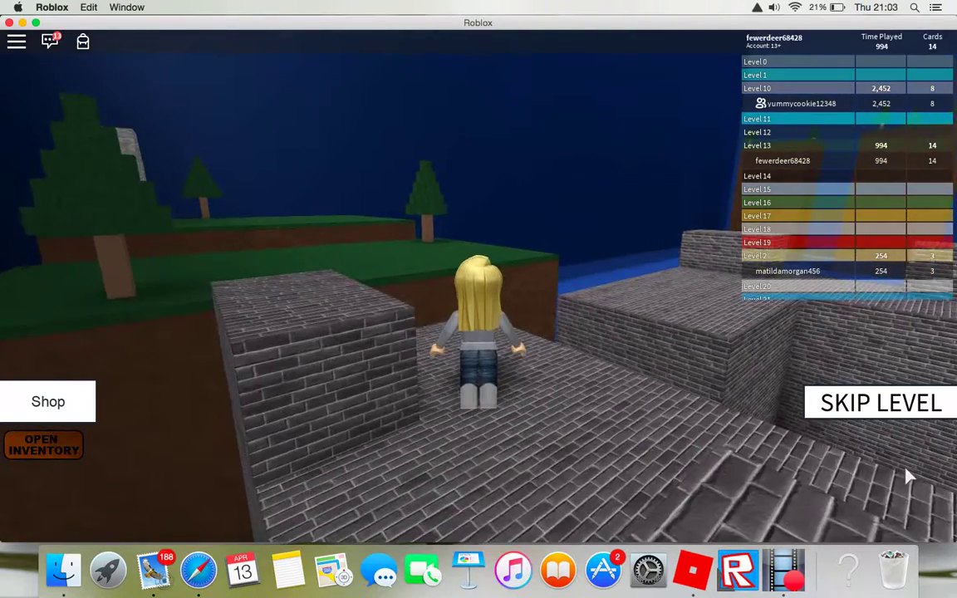
{"action": "key", "text": "space"}
{"action": "key", "text": "w"}
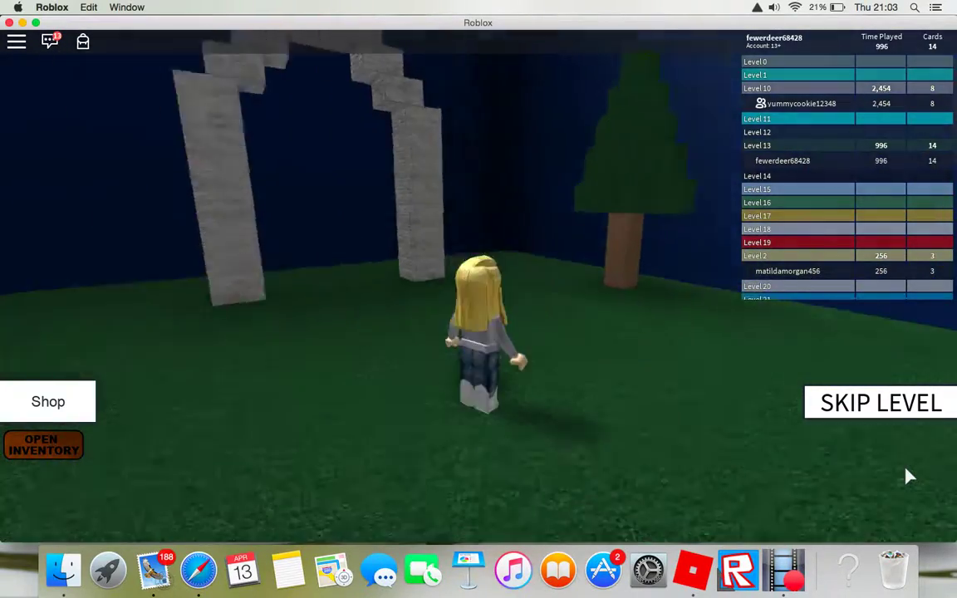
{"action": "key", "text": "w"}
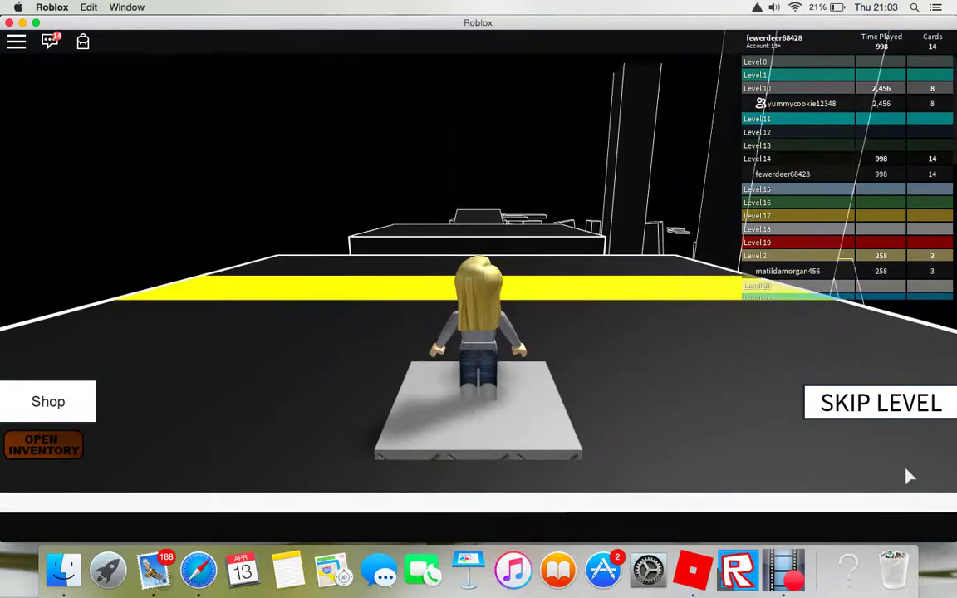
Step: Step off the Level 14 spawn pad and jump along the first black platform blocks
{"action": "key", "text": "d"}
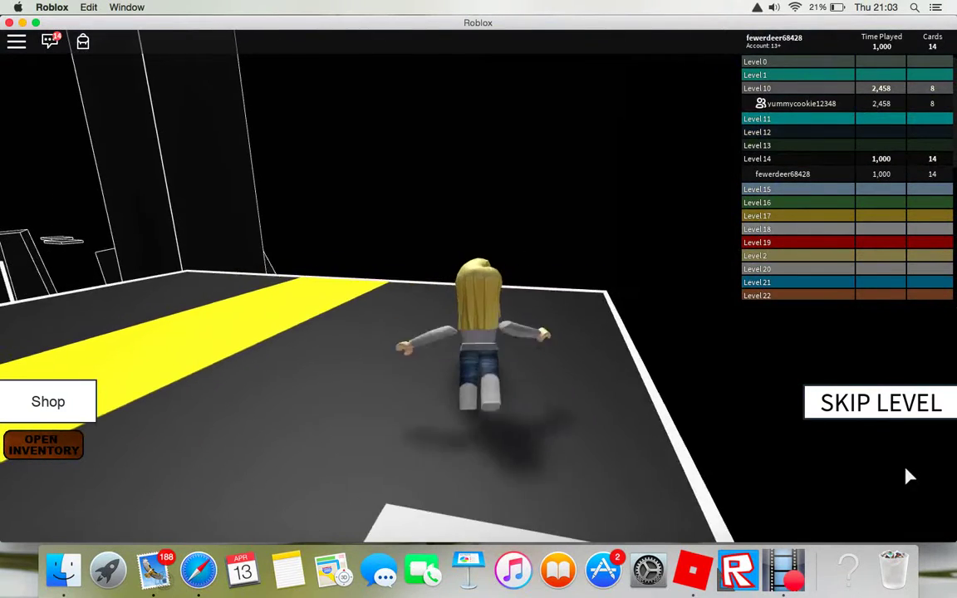
{"action": "key", "text": "d"}
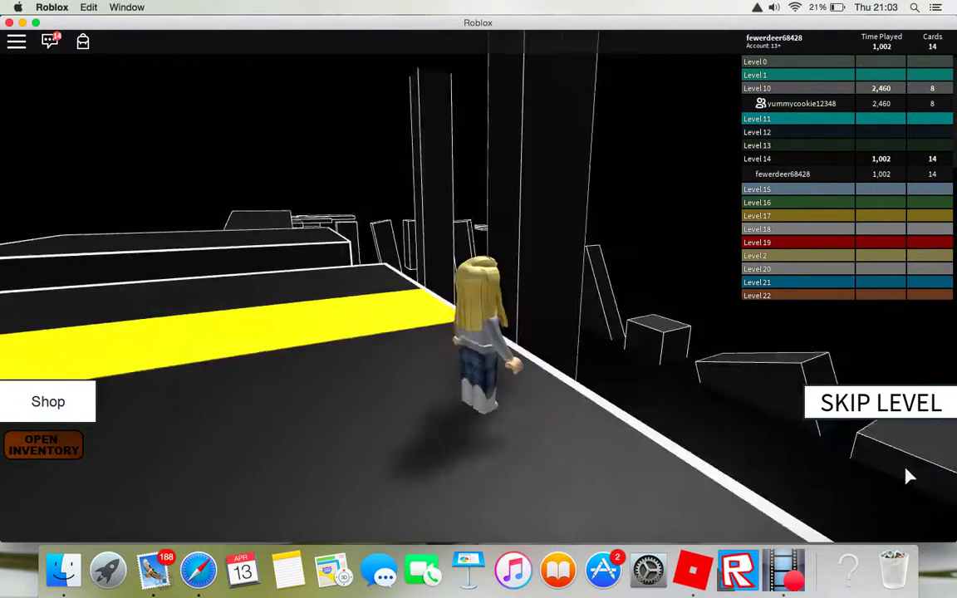
{"action": "key", "text": "w"}
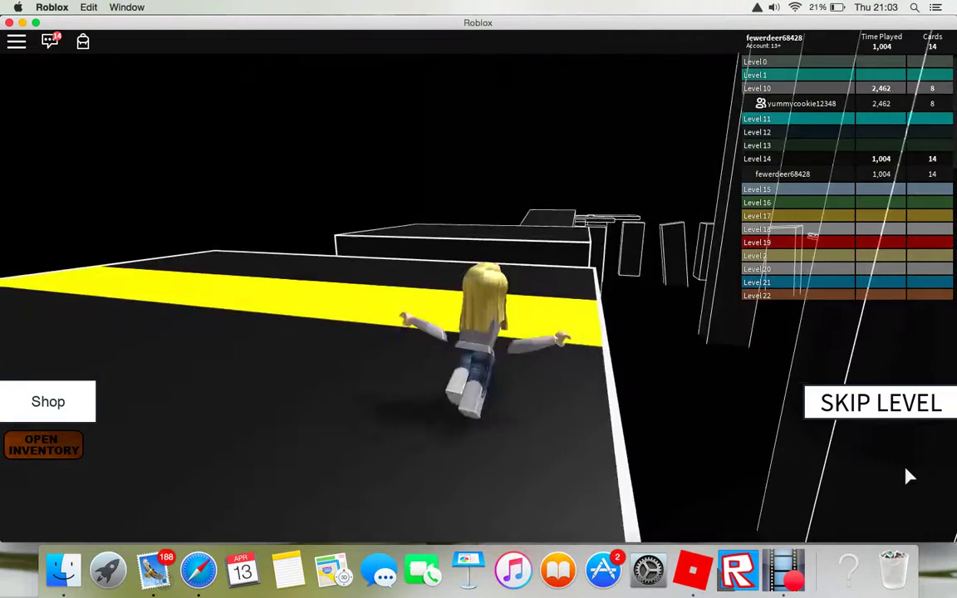
{"action": "key", "text": "space"}
{"action": "key", "text": "w"}
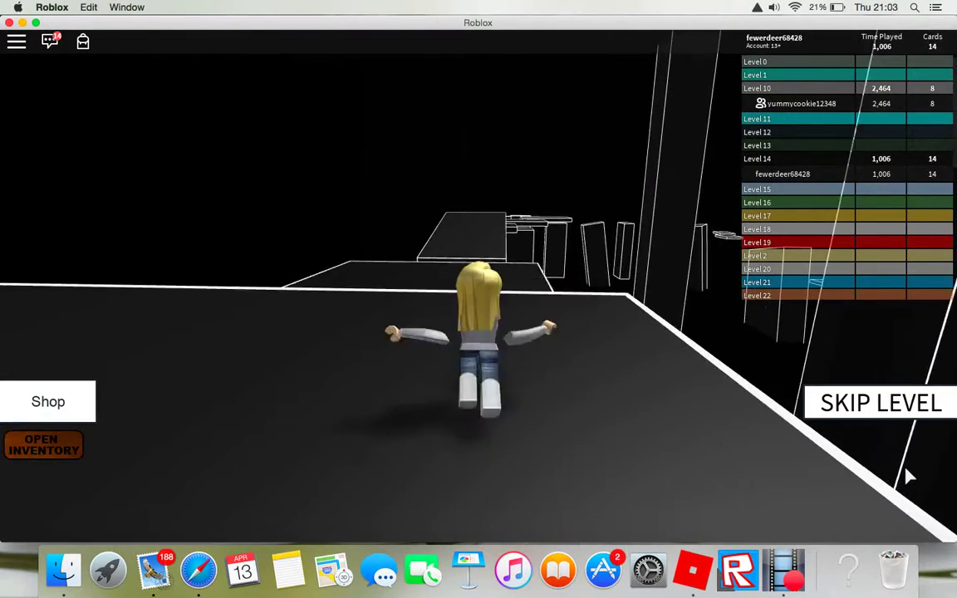
{"action": "key", "text": "w"}
{"action": "key", "text": "space"}
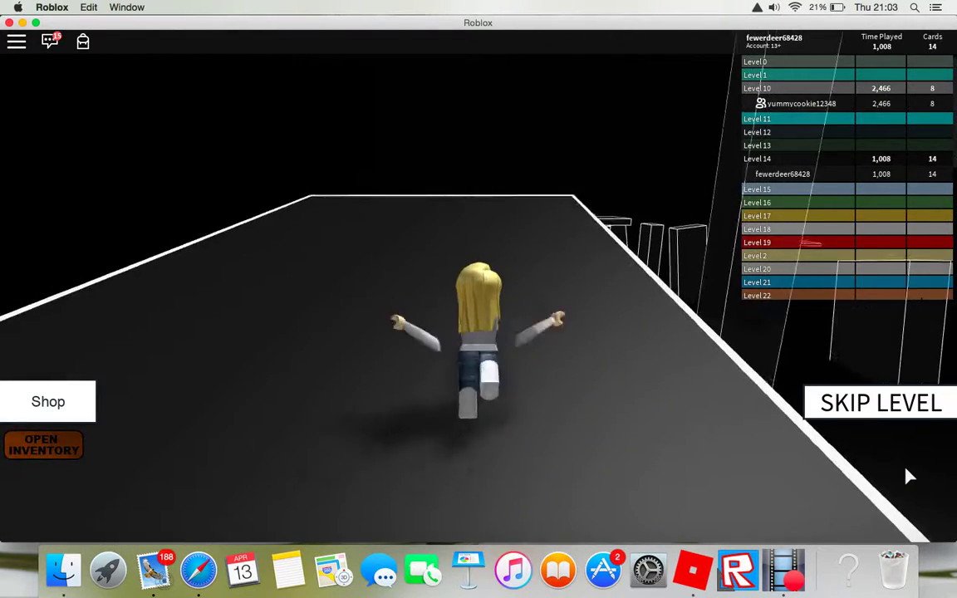
Step: Jump the remaining gaps to the card platform and collect the card, reaching 15
{"action": "key", "text": "w"}
{"action": "key", "text": "space"}
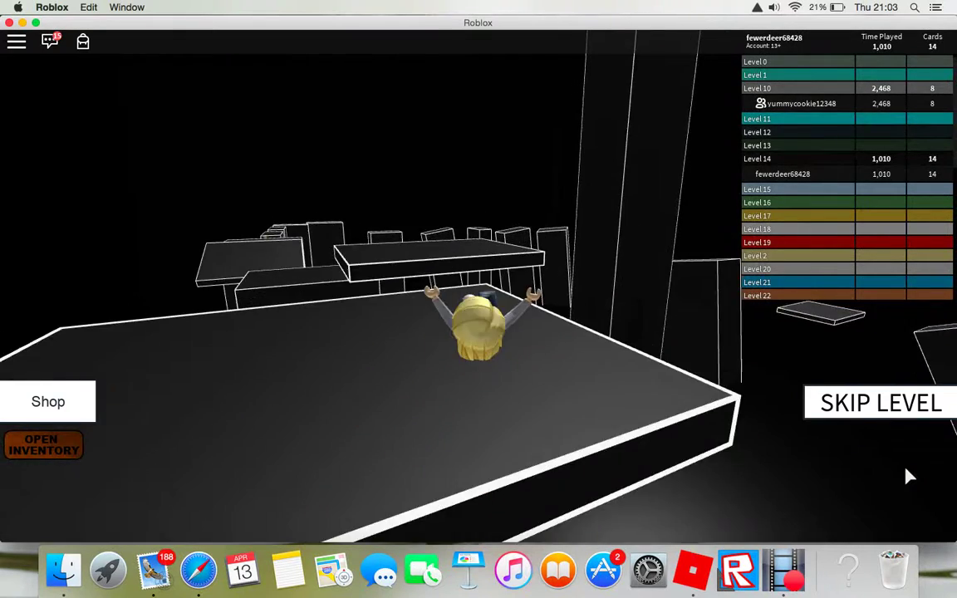
{"action": "key", "text": "w"}
{"action": "key", "text": "space"}
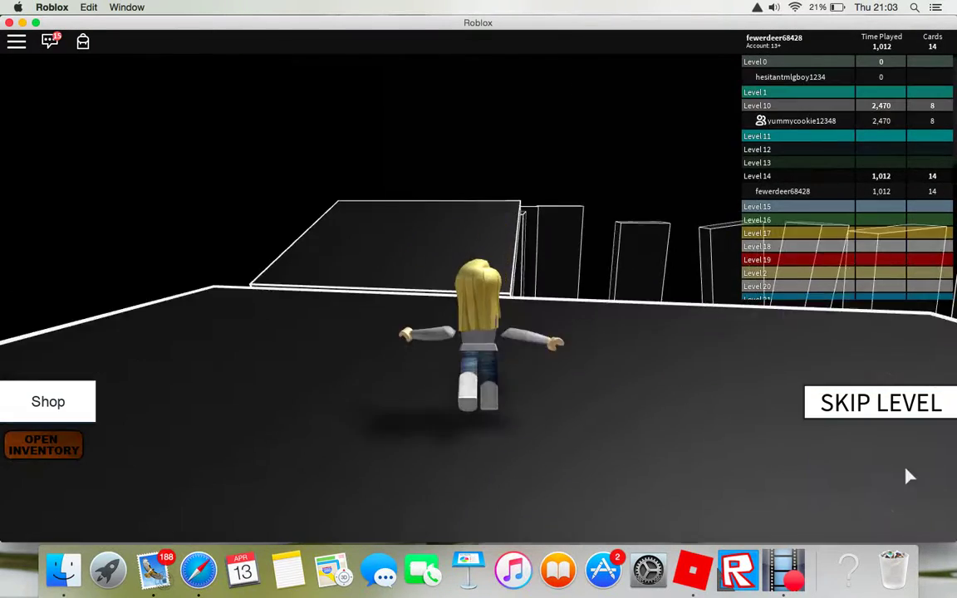
{"action": "key", "text": "space"}
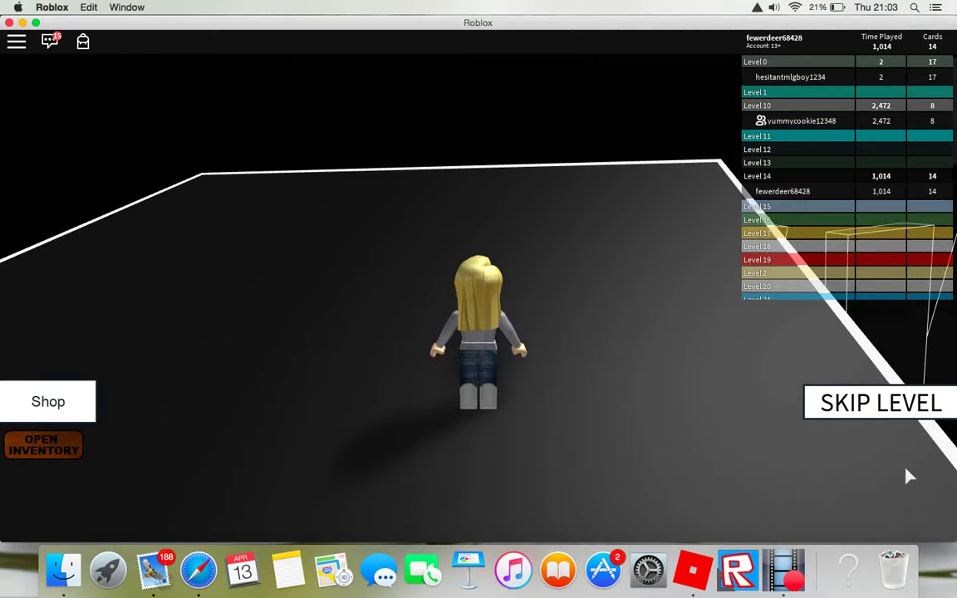
{"action": "key", "text": "w"}
{"action": "key", "text": "space"}
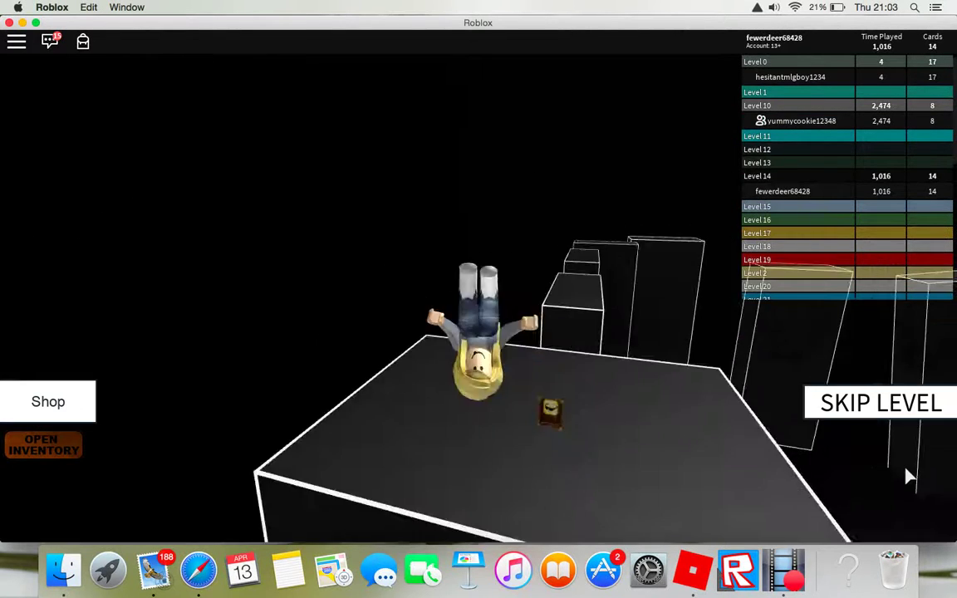
{"action": "key", "text": "w"}
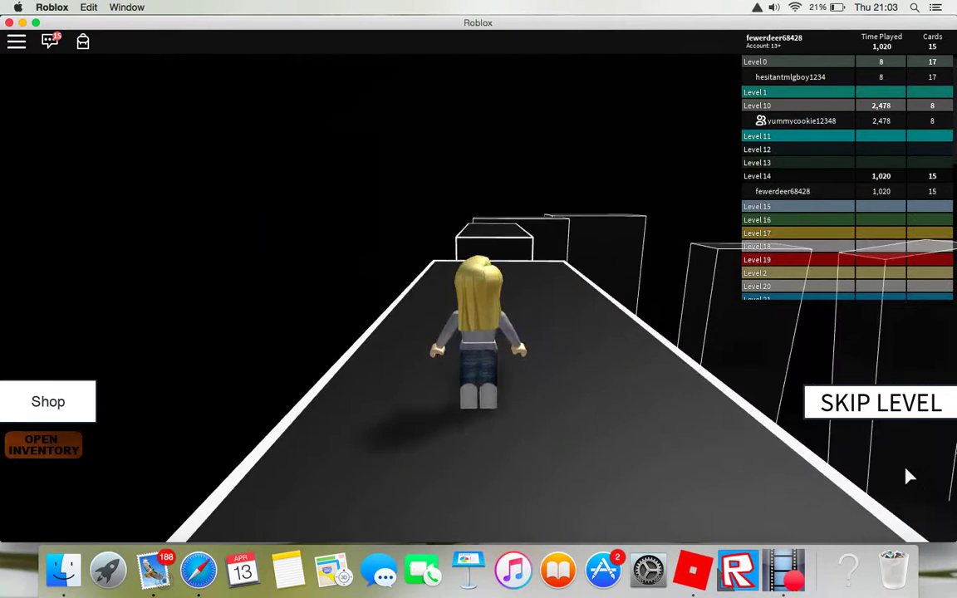
Step: Hop across the black blocks, floating platforms and narrow runways toward the brick-pillared stone arch
{"action": "key", "text": "w"}
{"action": "key", "text": "w"}
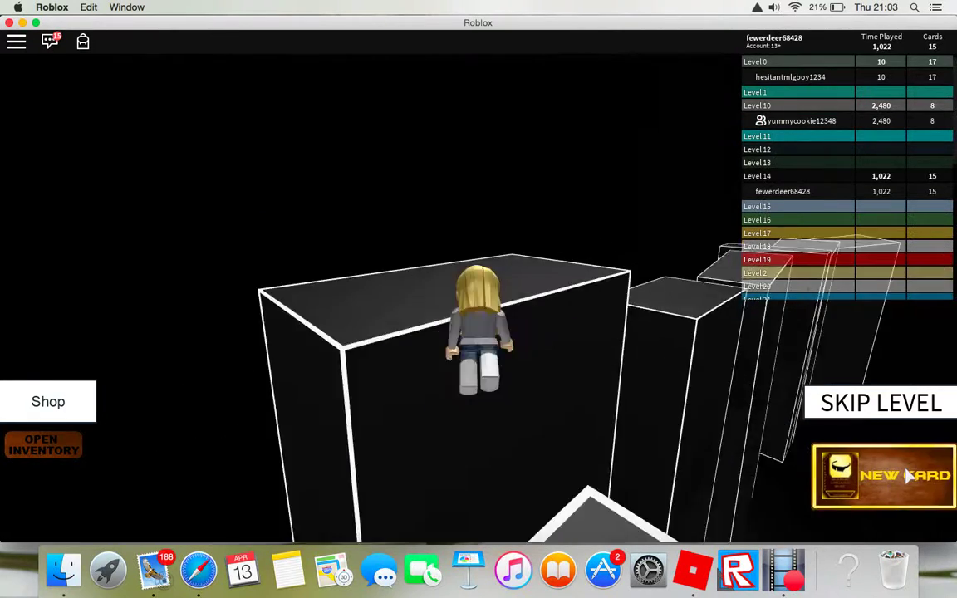
{"action": "key", "text": "w"}
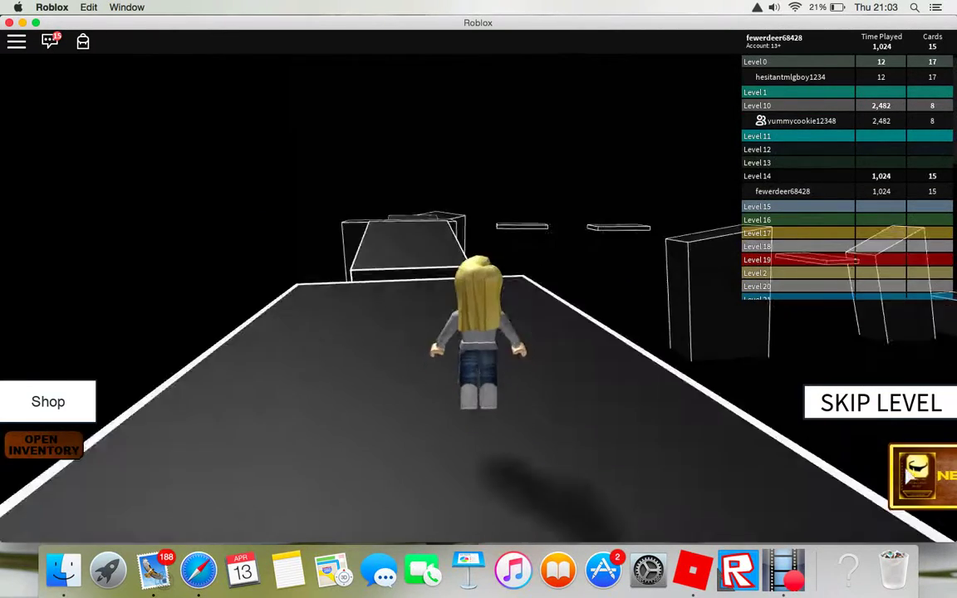
{"action": "key", "text": "w"}
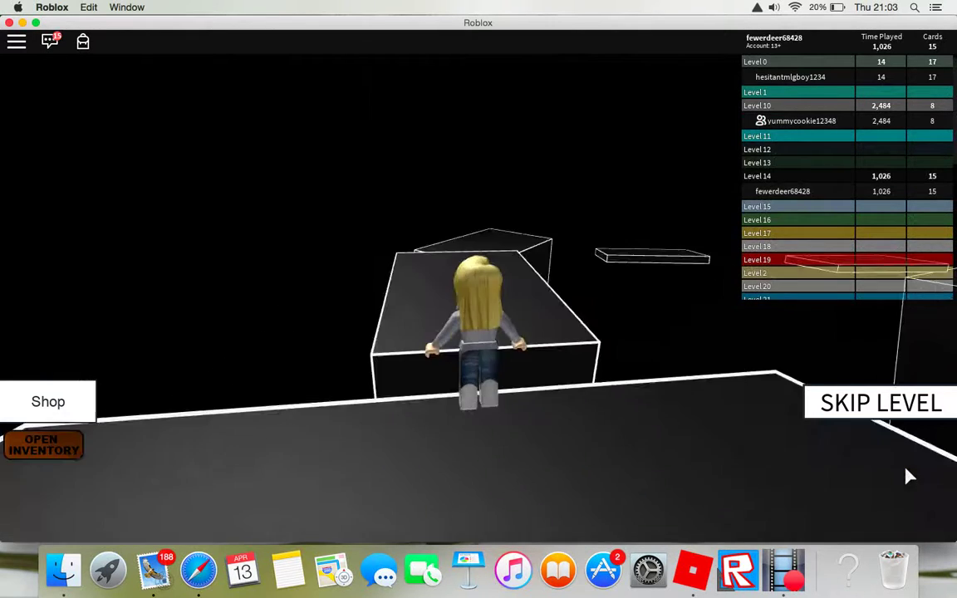
{"action": "key", "text": "w"}
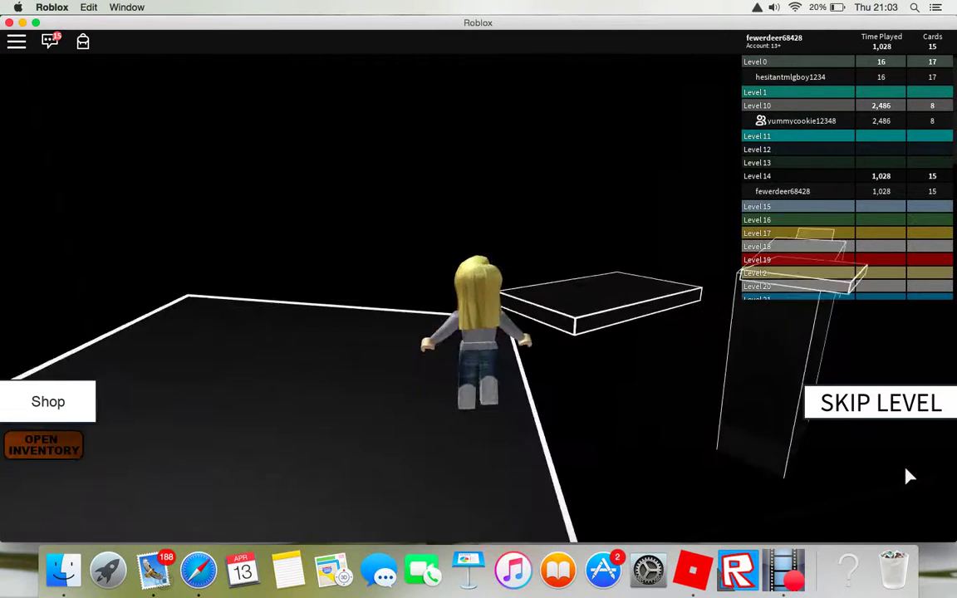
{"action": "key", "text": "w"}
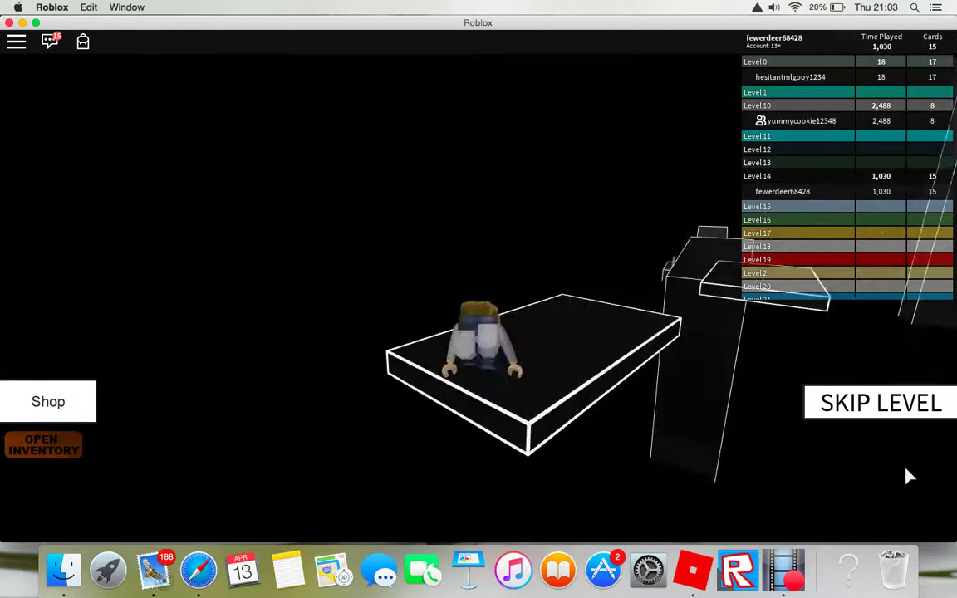
{"action": "key", "text": "w"}
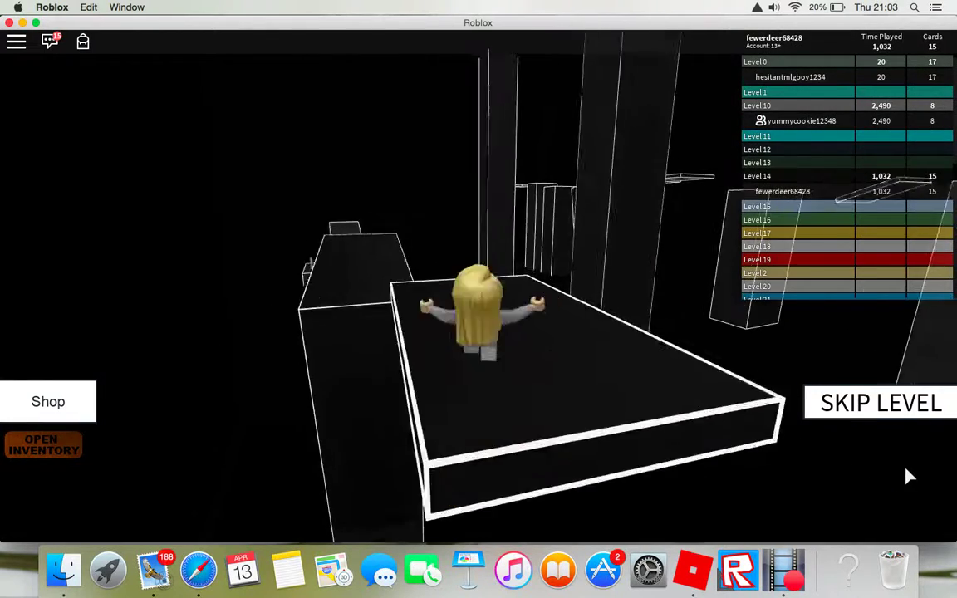
{"action": "key", "text": "w"}
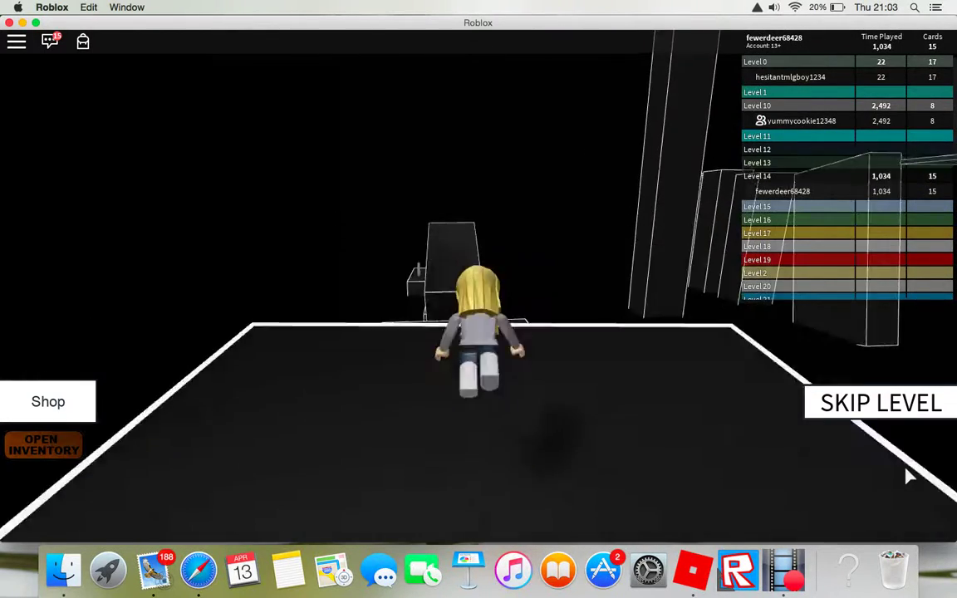
{"action": "key", "text": "w"}
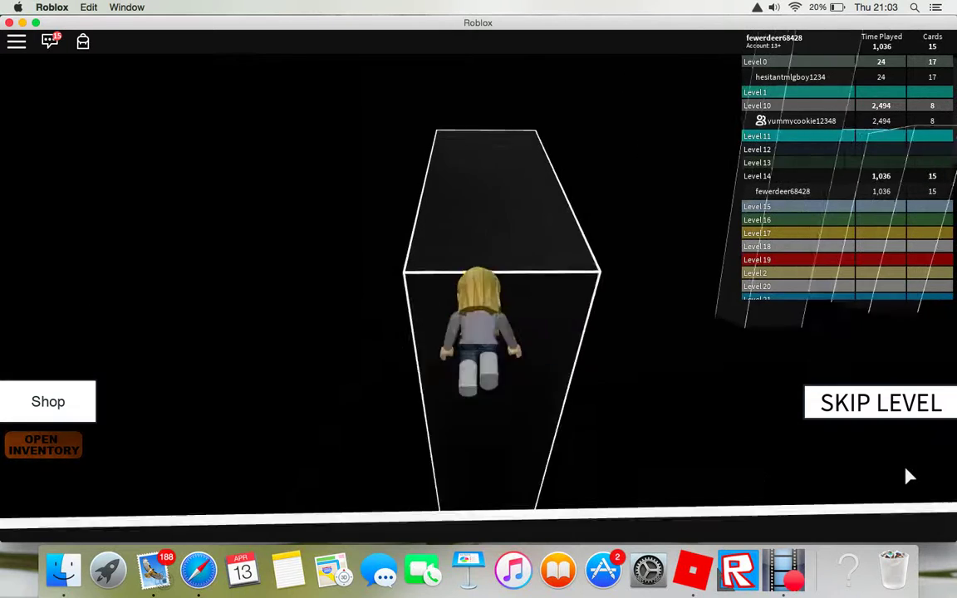
{"action": "key", "text": "w"}
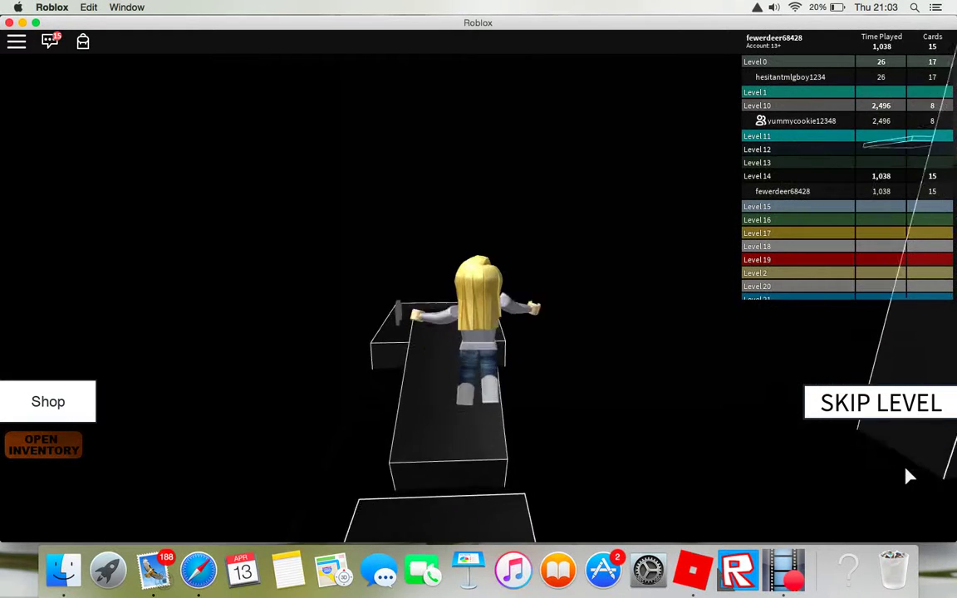
{"action": "key", "text": "w"}
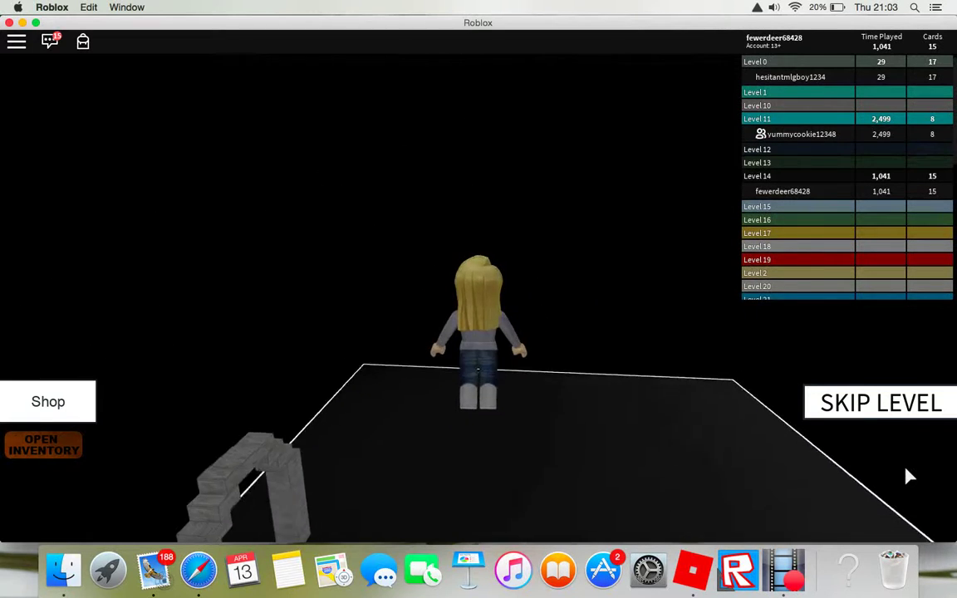
{"action": "key", "text": "w"}
Step: Pass between the pillars onto Level 15 and cross the first ice and grey brick platforms
{"action": "key", "text": "w"}
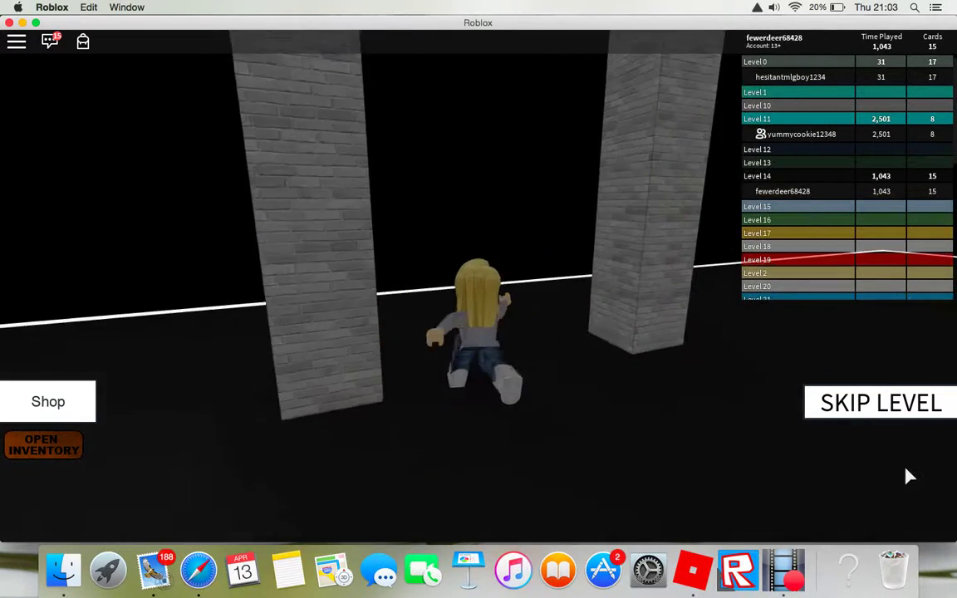
{"action": "key", "text": "w"}
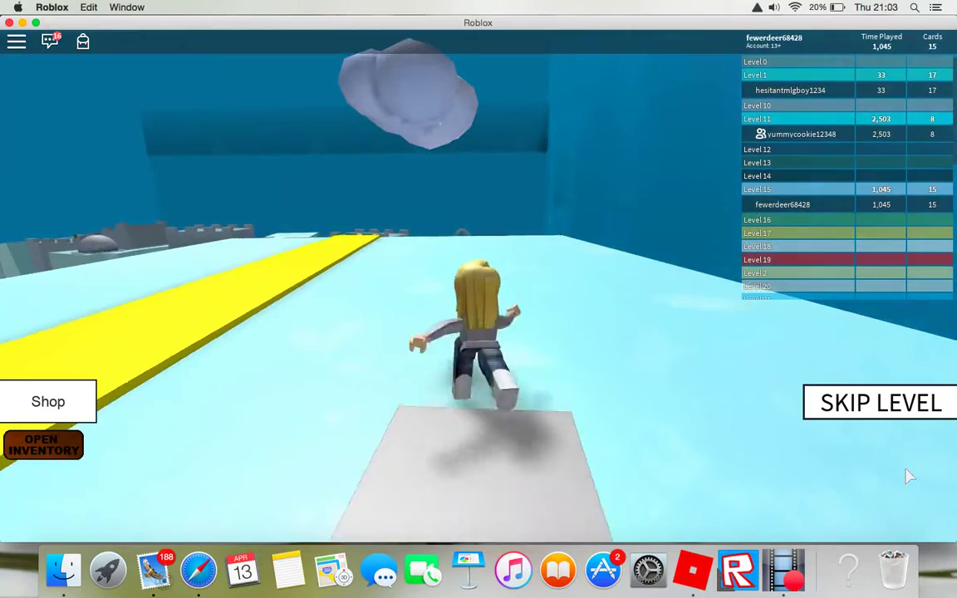
{"action": "key", "text": "a"}
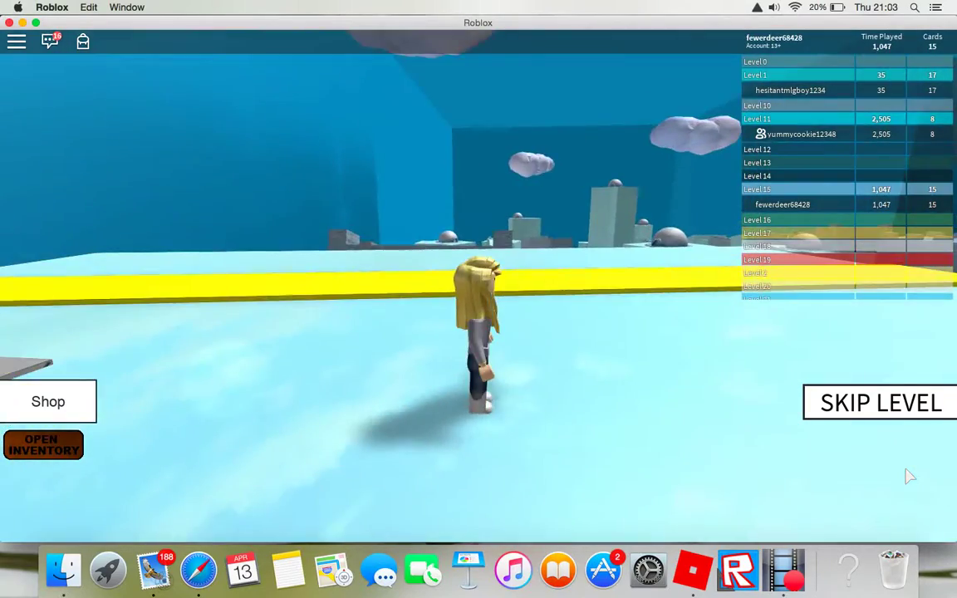
{"action": "key", "text": "w"}
{"action": "key", "text": "w"}
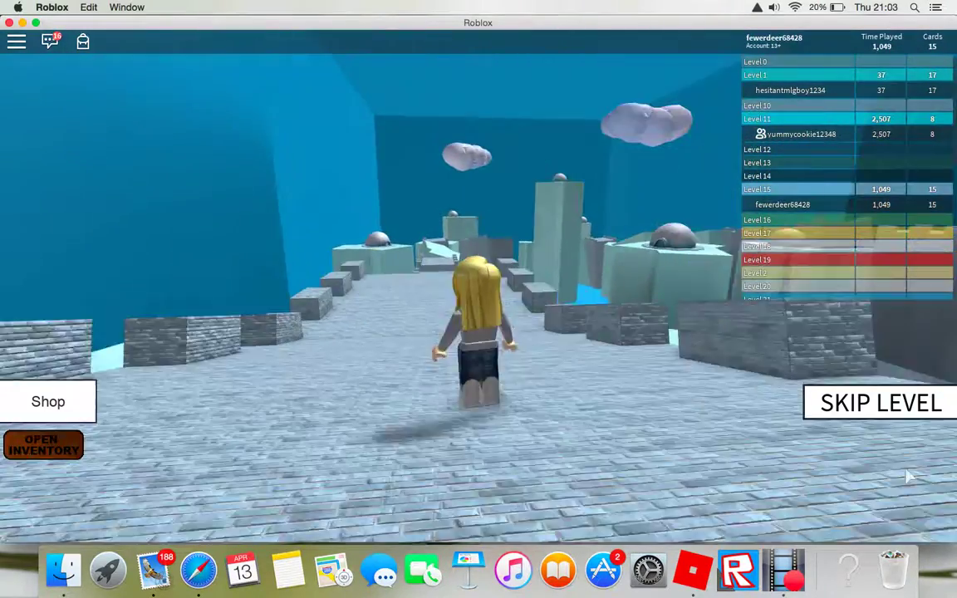
{"action": "key", "text": "w"}
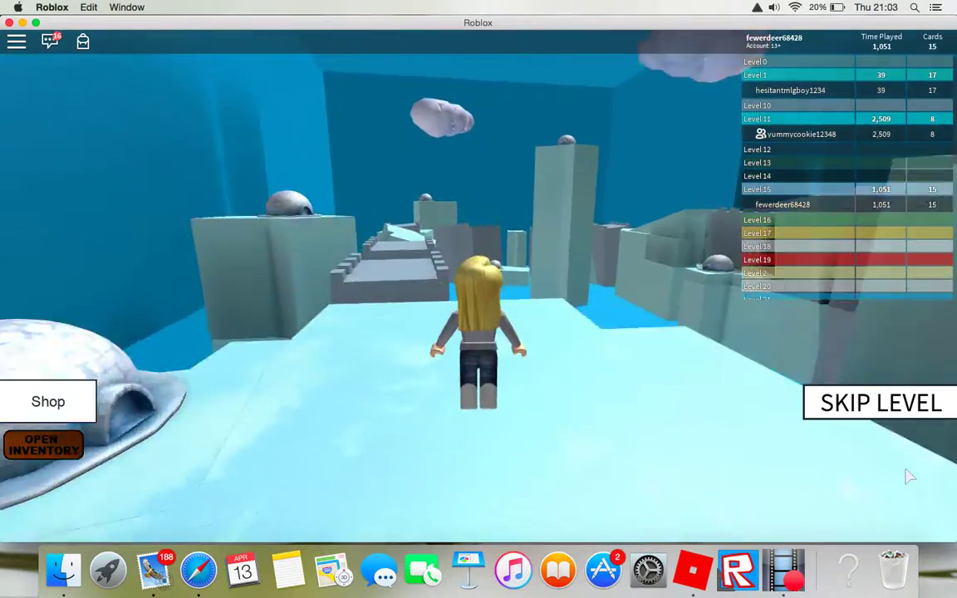
{"action": "key", "text": "w"}
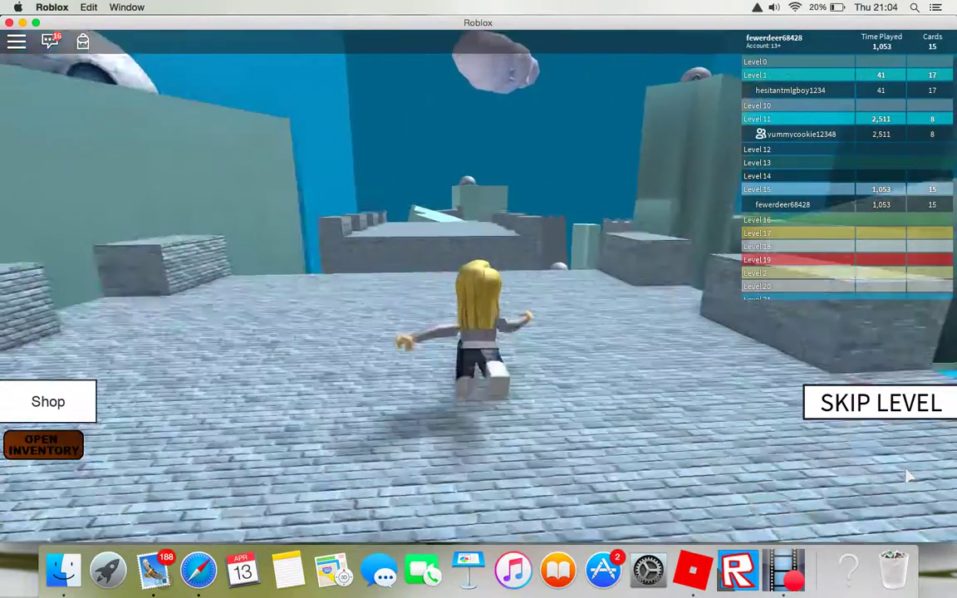
{"action": "key", "text": "w"}
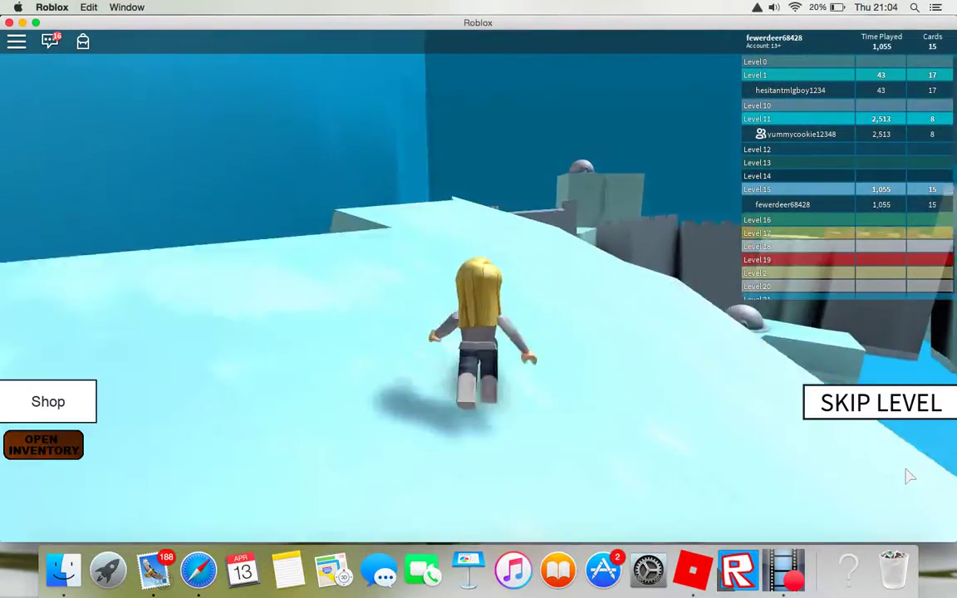
{"action": "key", "text": "w"}
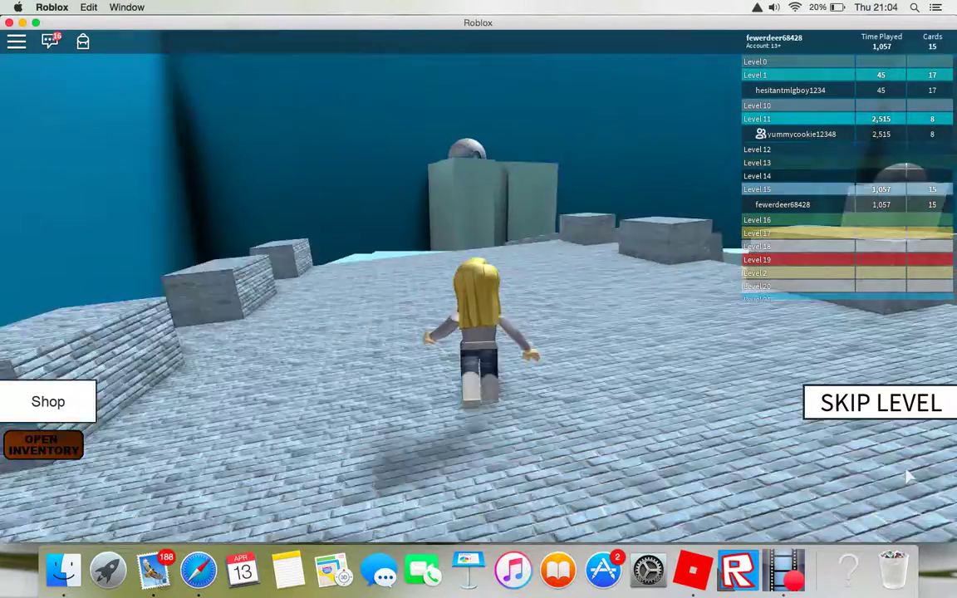
Step: Cross the ice ramps and brick walkways, grab the card for 16, and exit between the pillars
{"action": "key", "text": "w"}
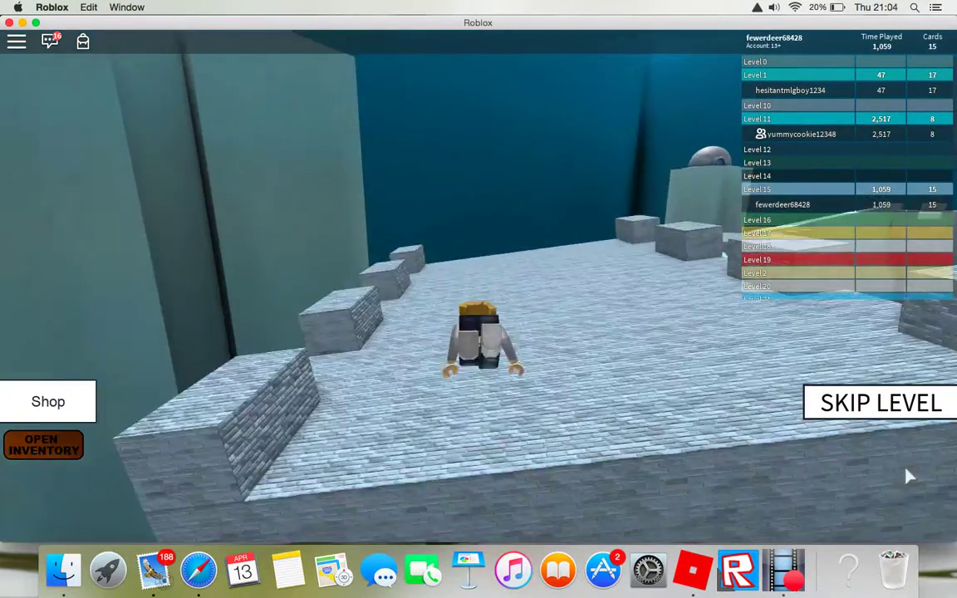
{"action": "key", "text": "w"}
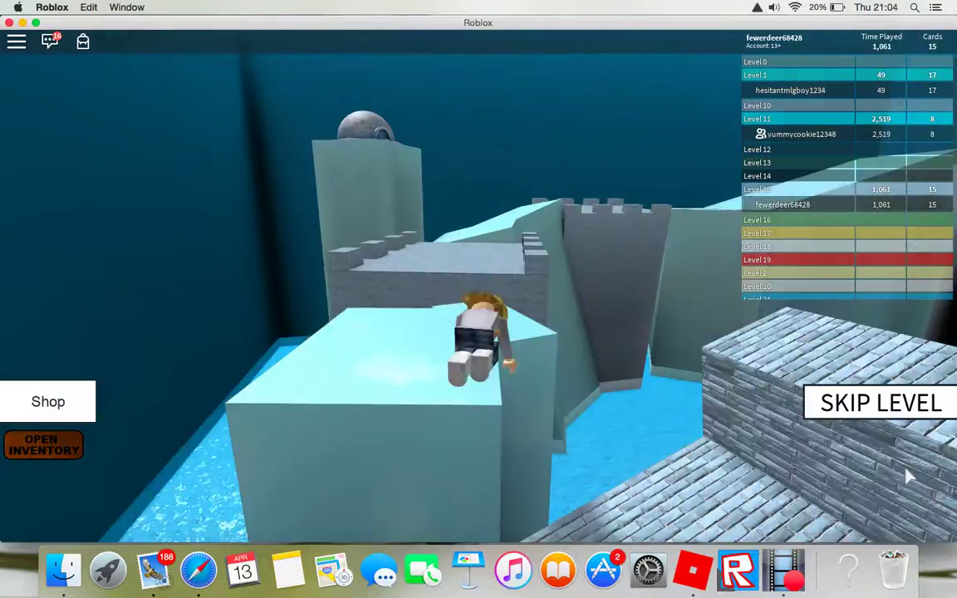
{"action": "key", "text": "w"}
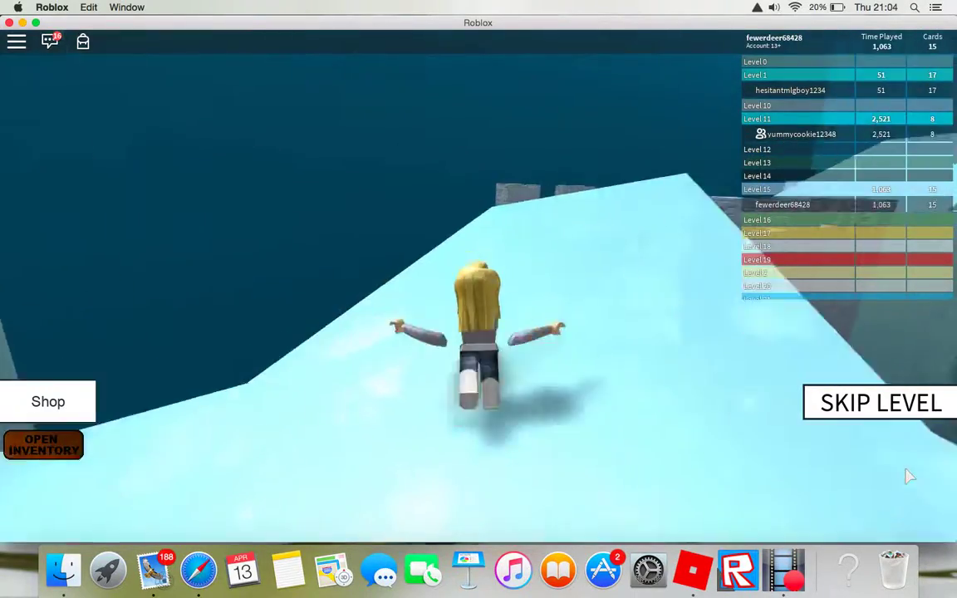
{"action": "key", "text": "w"}
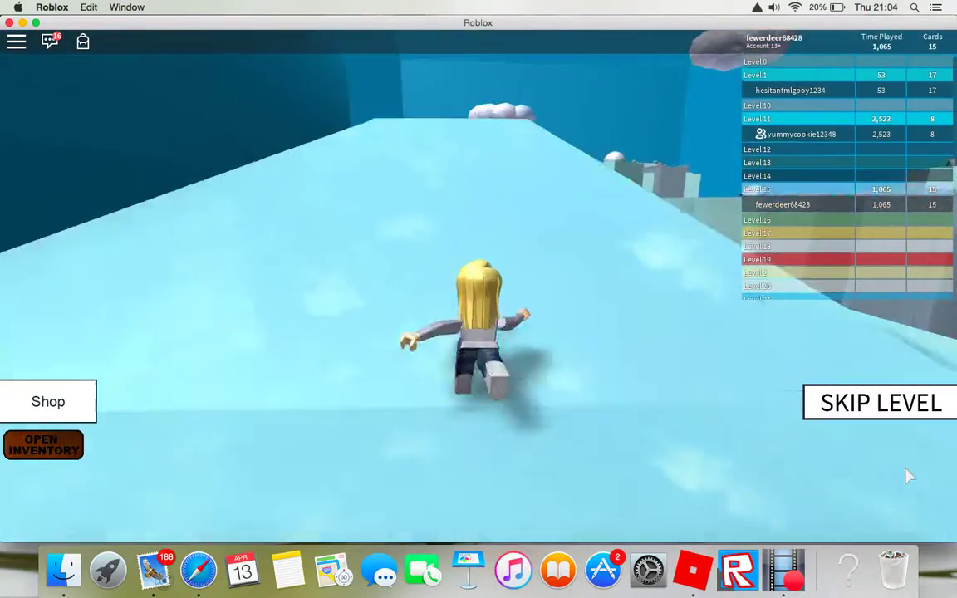
{"action": "key", "text": "w"}
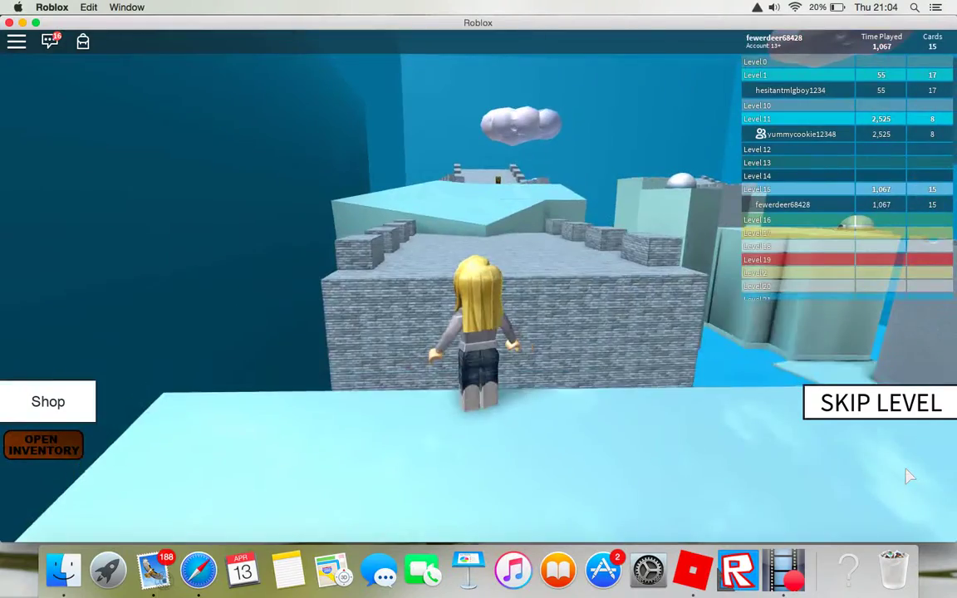
{"action": "key", "text": "w"}
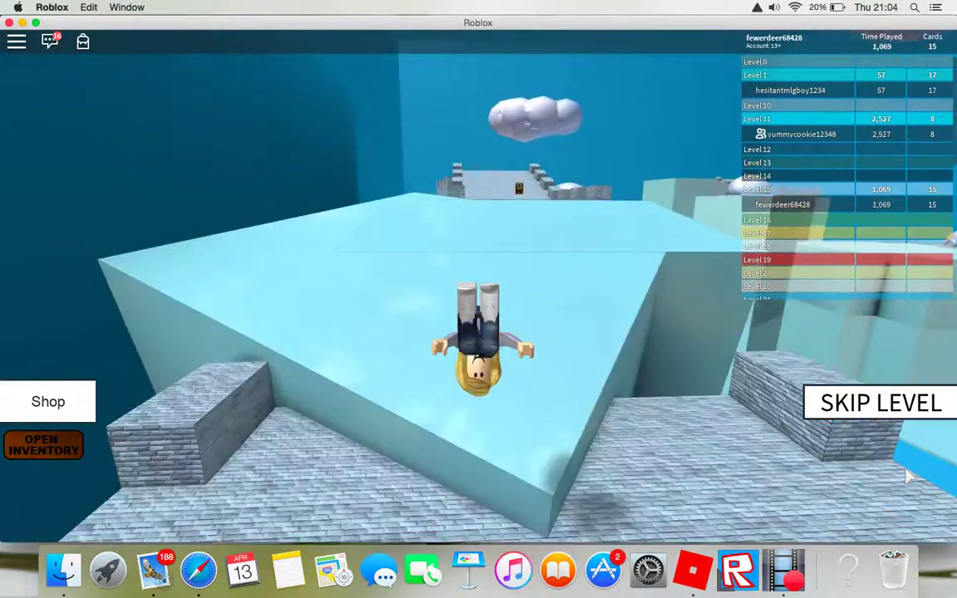
{"action": "key", "text": "w"}
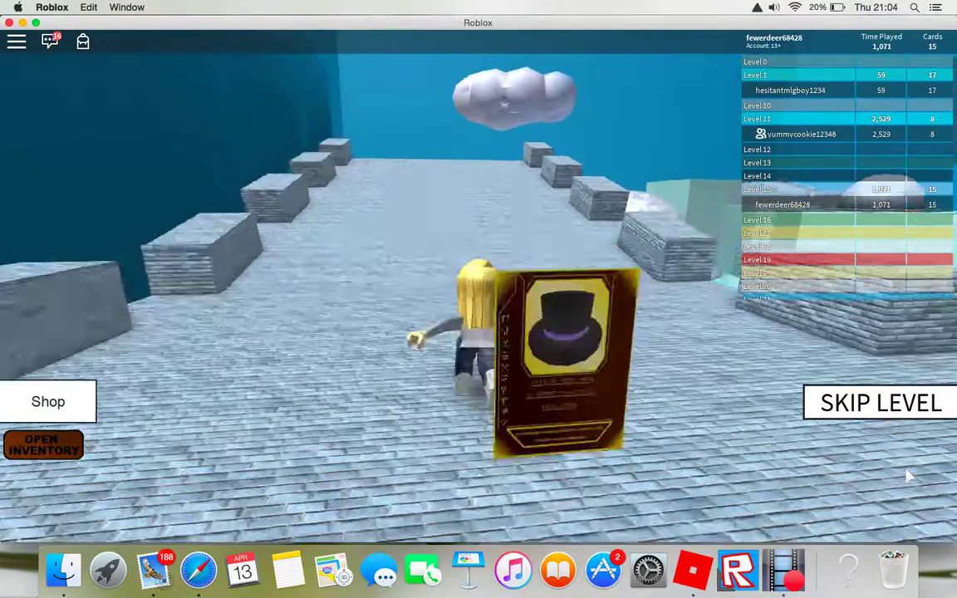
{"action": "key", "text": "w"}
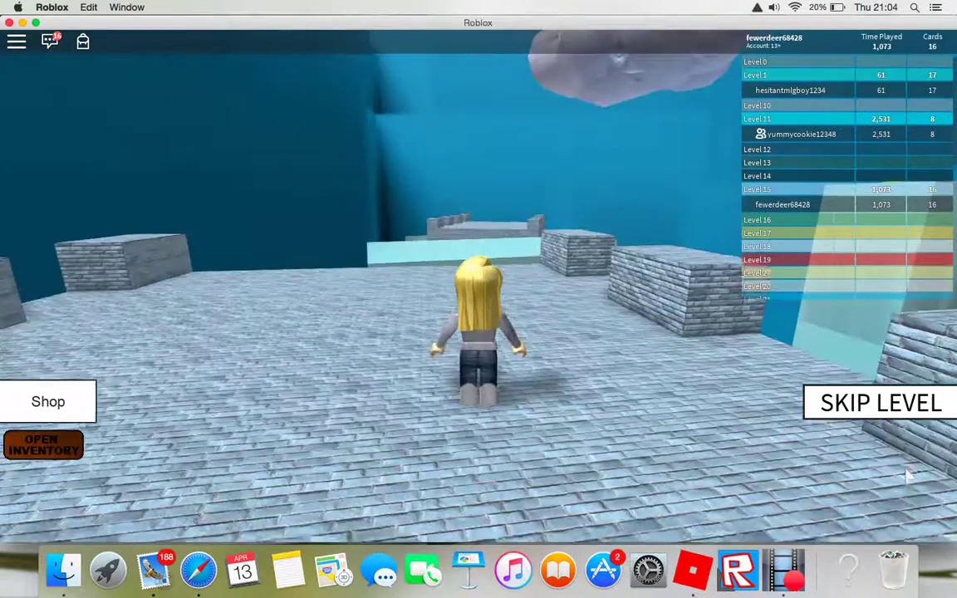
{"action": "key", "text": "w"}
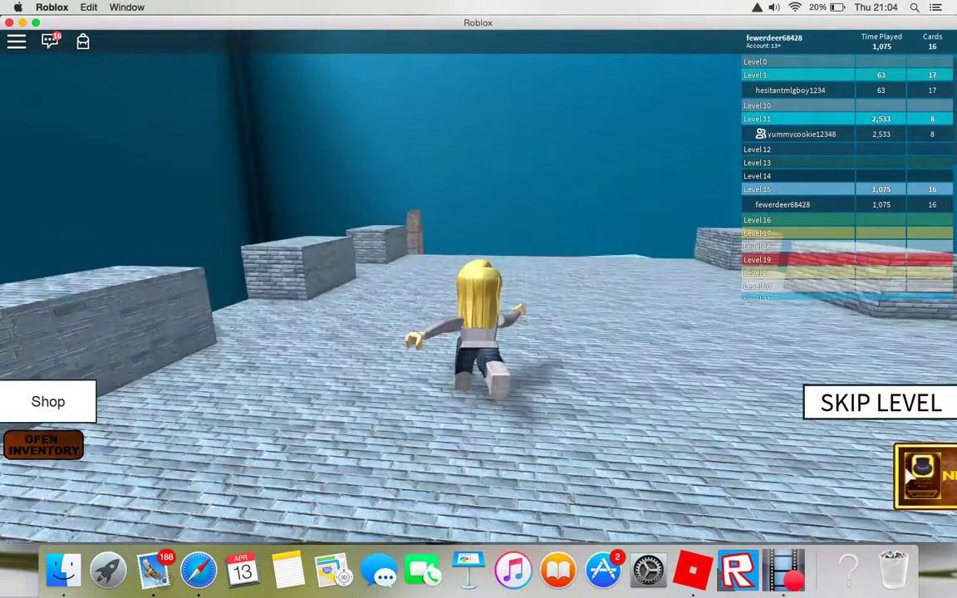
{"action": "key", "text": "w"}
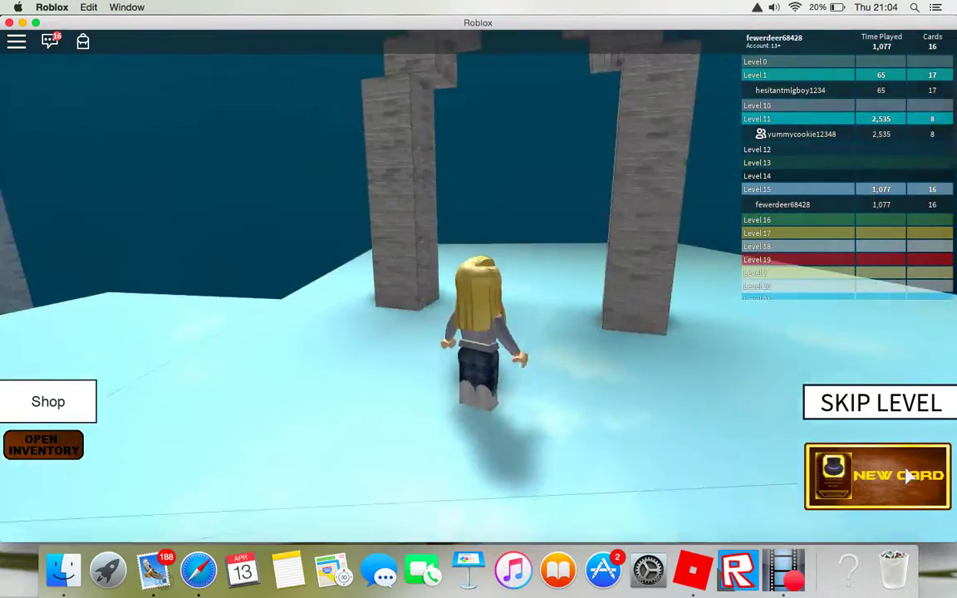
{"action": "key", "text": "w"}
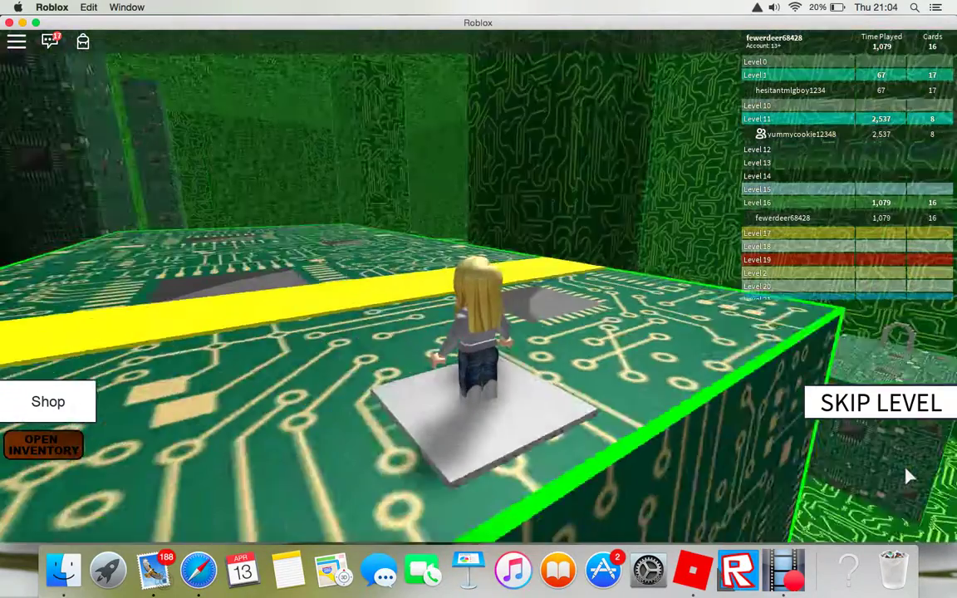
Step: Run off the Level 16 start pad, through the green corridor, onto the raised circuit block
{"action": "key", "text": "Left"}
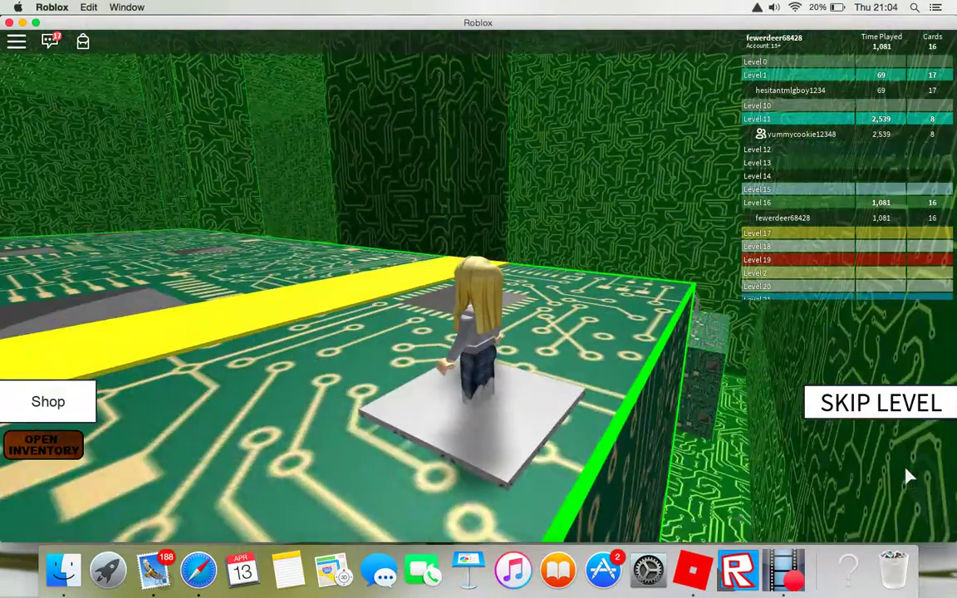
{"action": "key", "text": "w"}
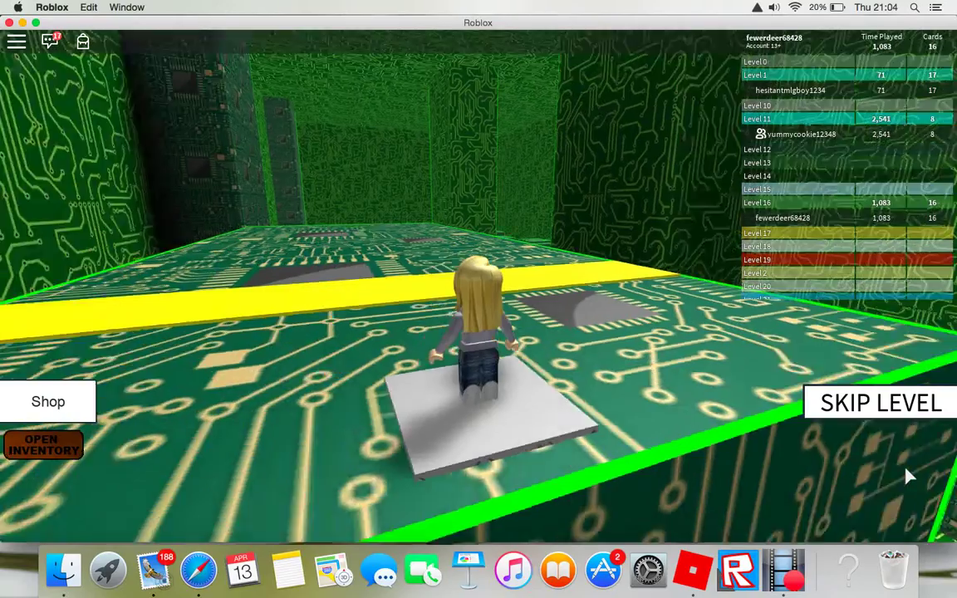
{"action": "key", "text": "w"}
{"action": "key", "text": "Left"}
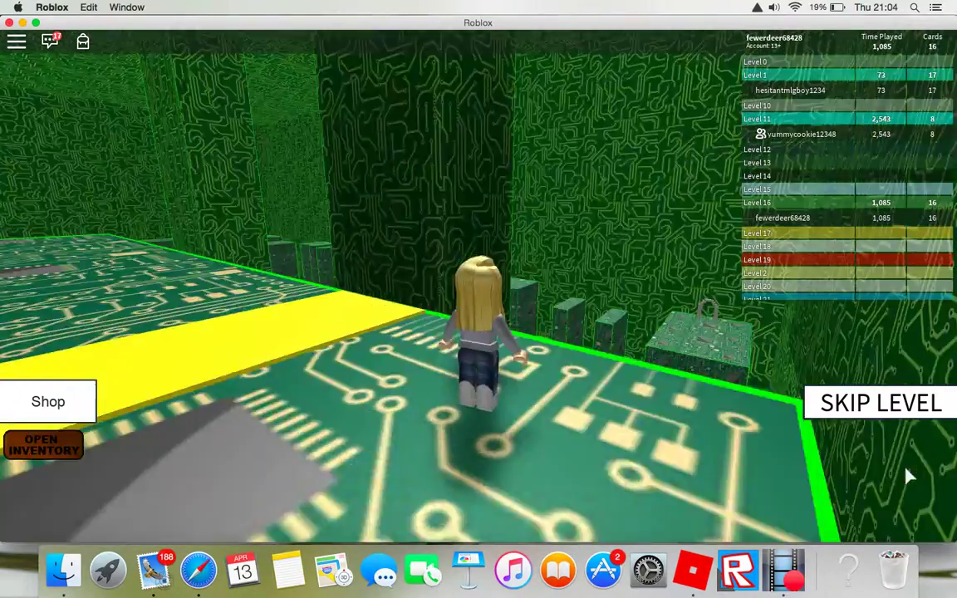
{"action": "key", "text": "w"}
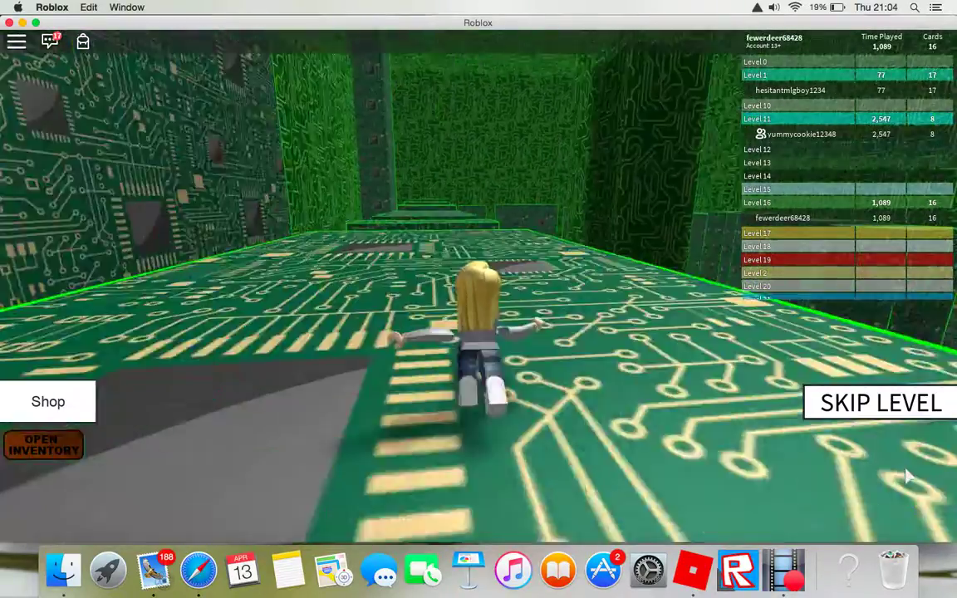
{"action": "key", "text": "w"}
{"action": "key", "text": "space"}
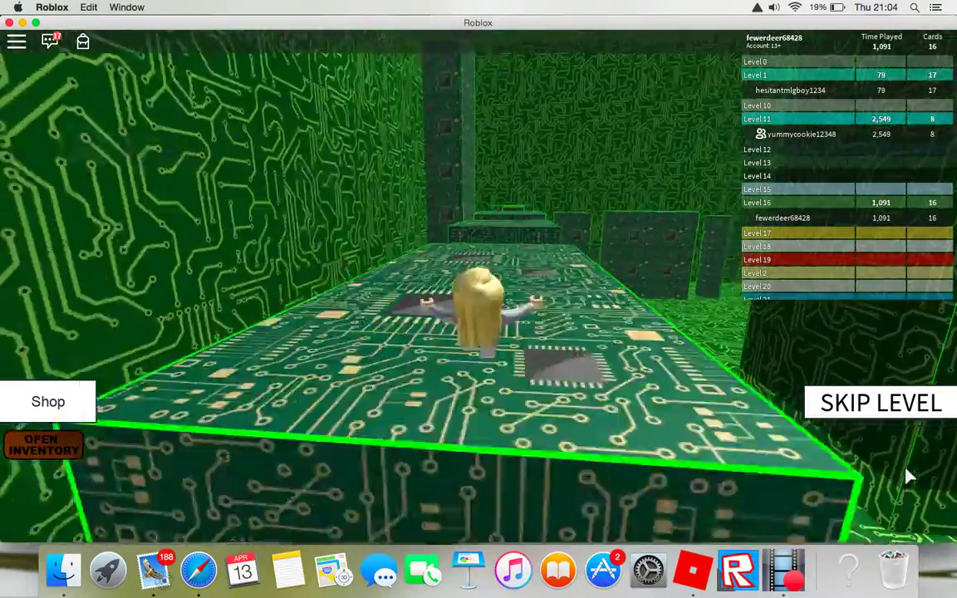
Step: Hop across the circuit blocks, collect the card for 17, and climb toward the large platform
{"action": "key", "text": "w"}
{"action": "key", "text": "space"}
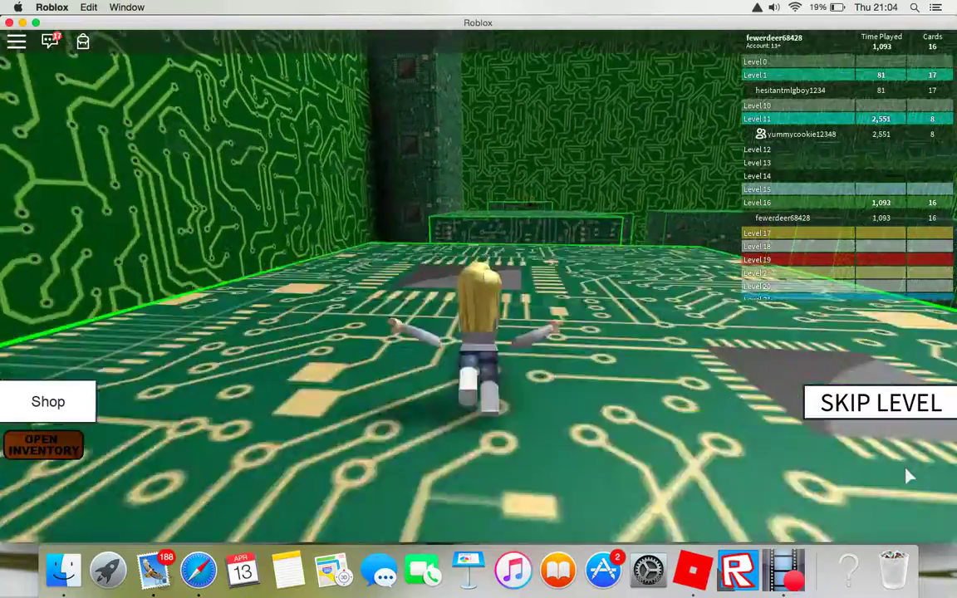
{"action": "key", "text": "w"}
{"action": "key", "text": "space"}
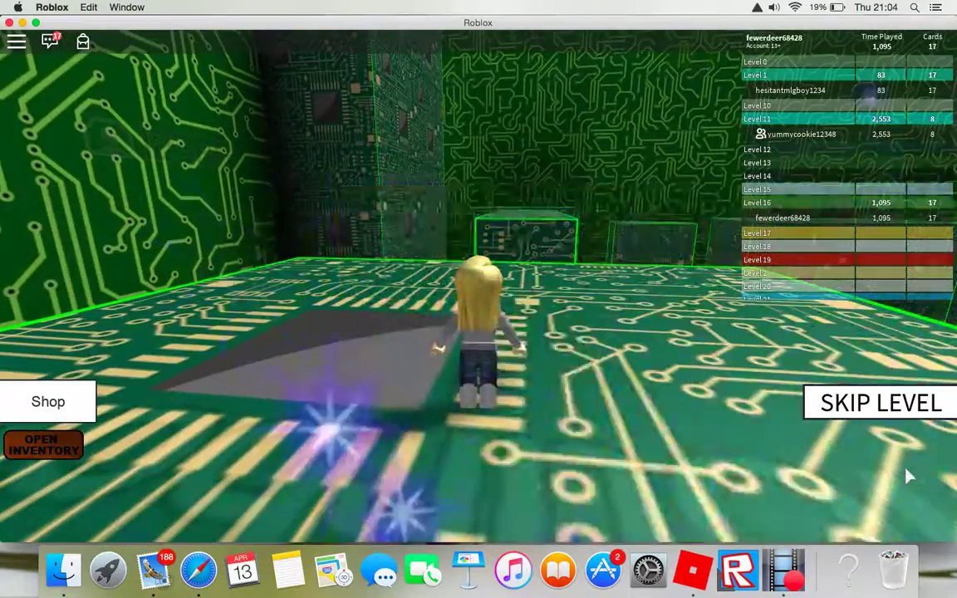
{"action": "key", "text": "w"}
{"action": "key", "text": "space"}
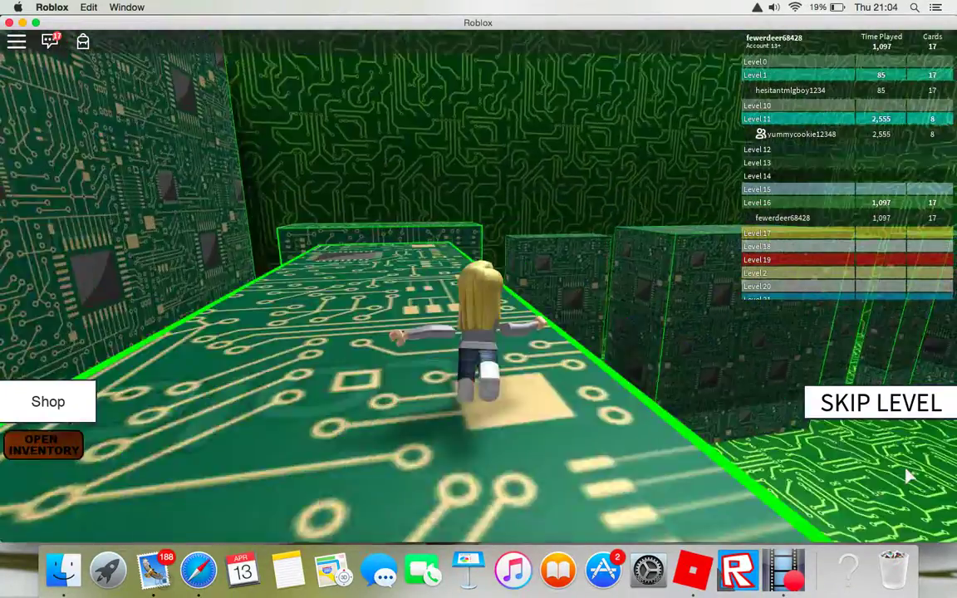
{"action": "key", "text": "w"}
{"action": "key", "text": "space"}
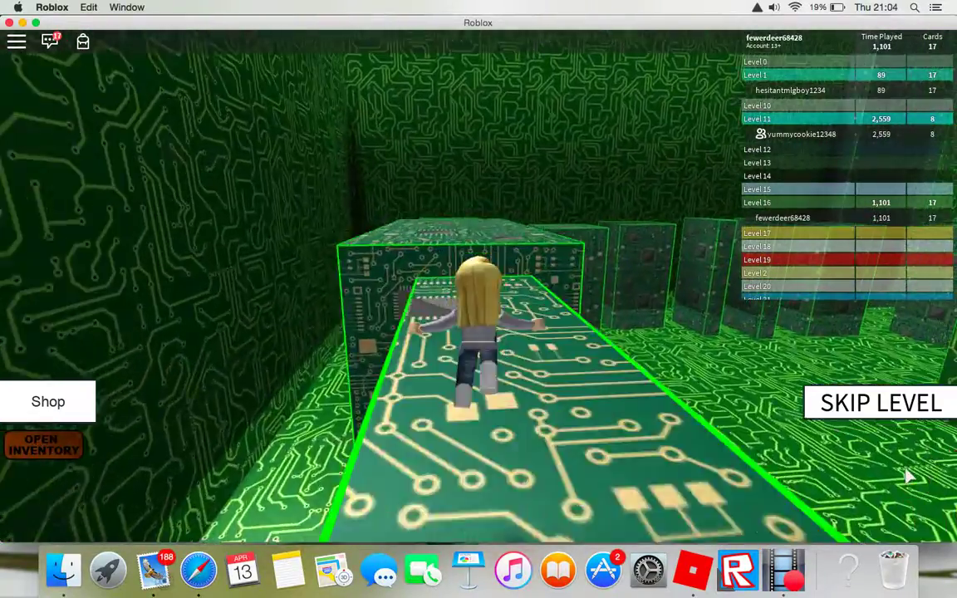
{"action": "key", "text": "w"}
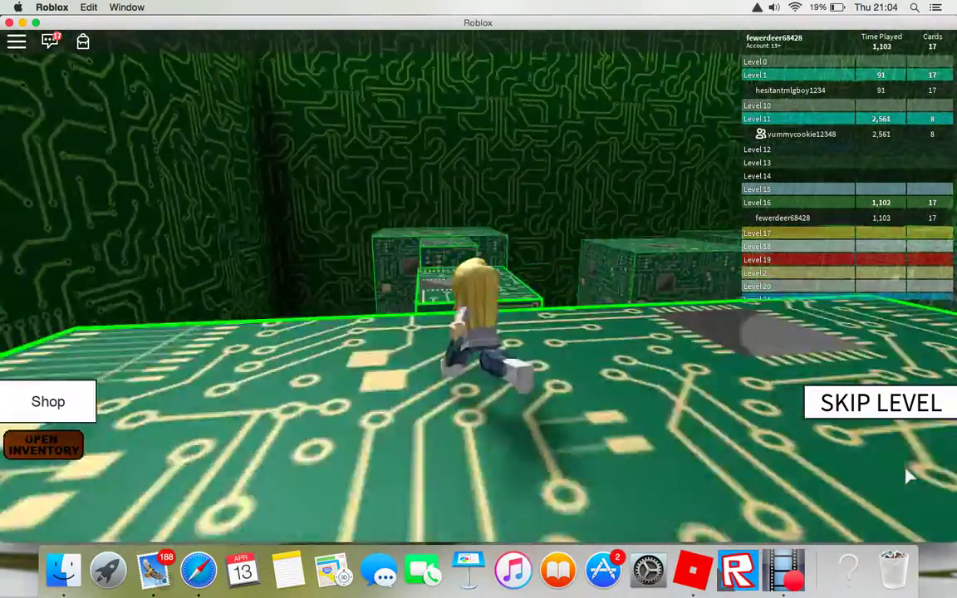
{"action": "key", "text": "space"}
{"action": "key", "text": "w"}
Step: Hop across the green circuit blocks, drop to the lower floor, and run toward the grey arch
{"action": "key", "text": "space"}
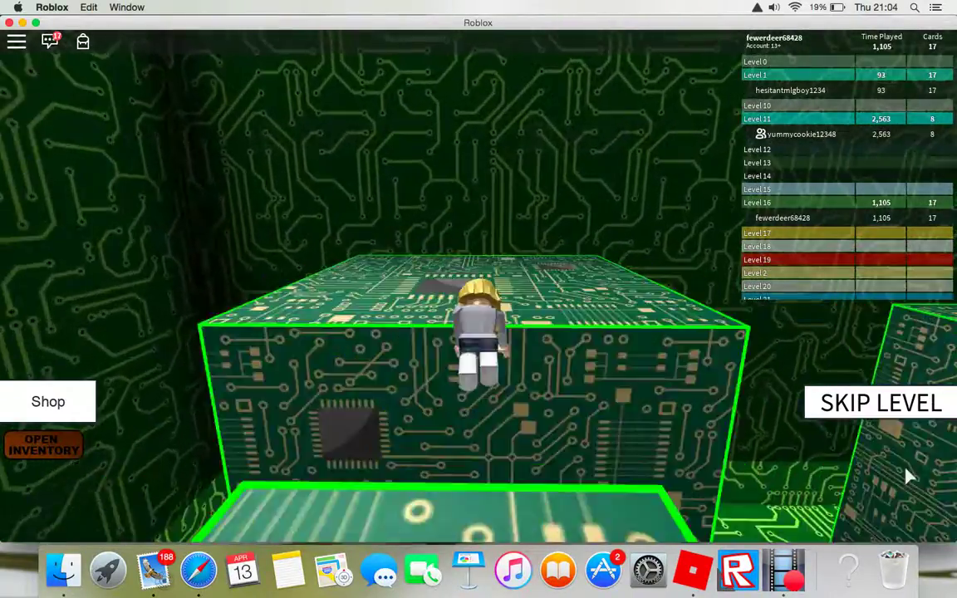
{"action": "key", "text": "d"}
{"action": "key", "text": "w"}
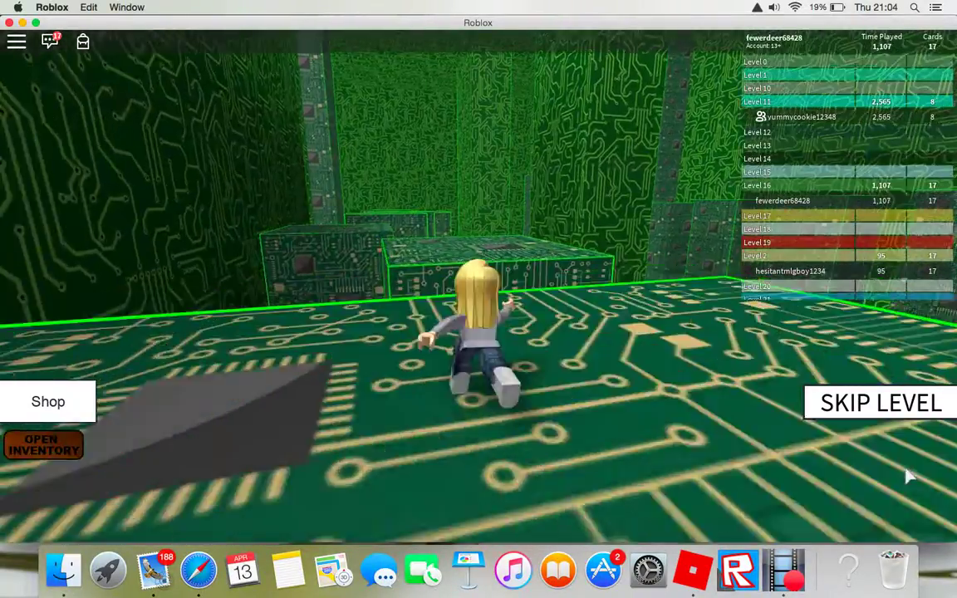
{"action": "key", "text": "space"}
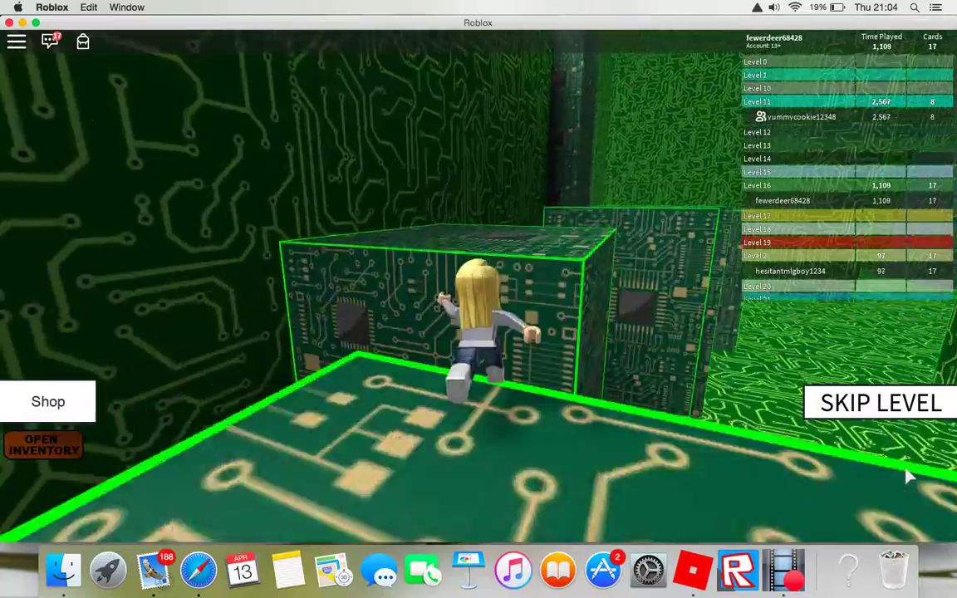
{"action": "key", "text": "w"}
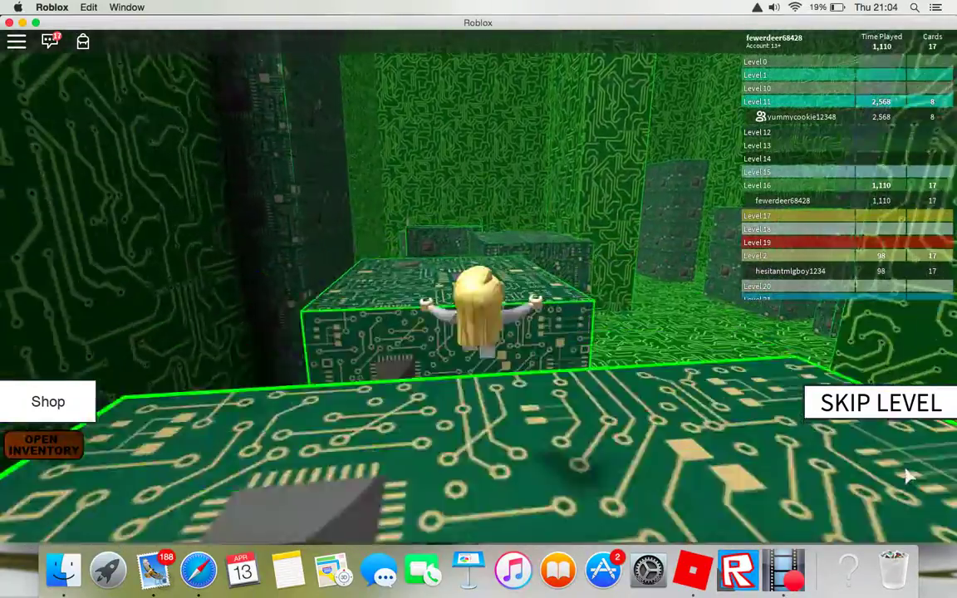
{"action": "key", "text": "w"}
{"action": "key", "text": "space"}
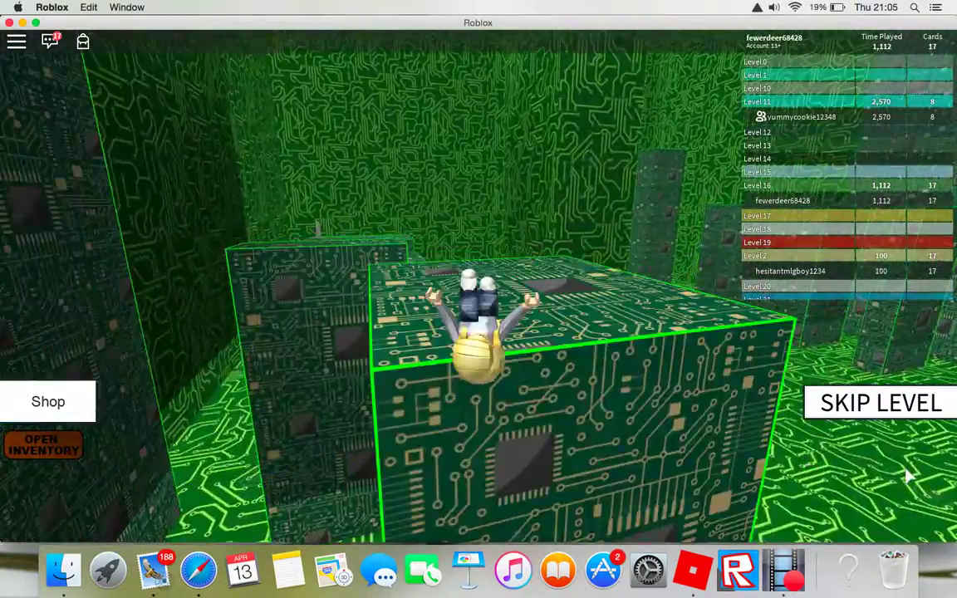
{"action": "key", "text": "w"}
{"action": "key", "text": "space"}
{"action": "key", "text": "space"}
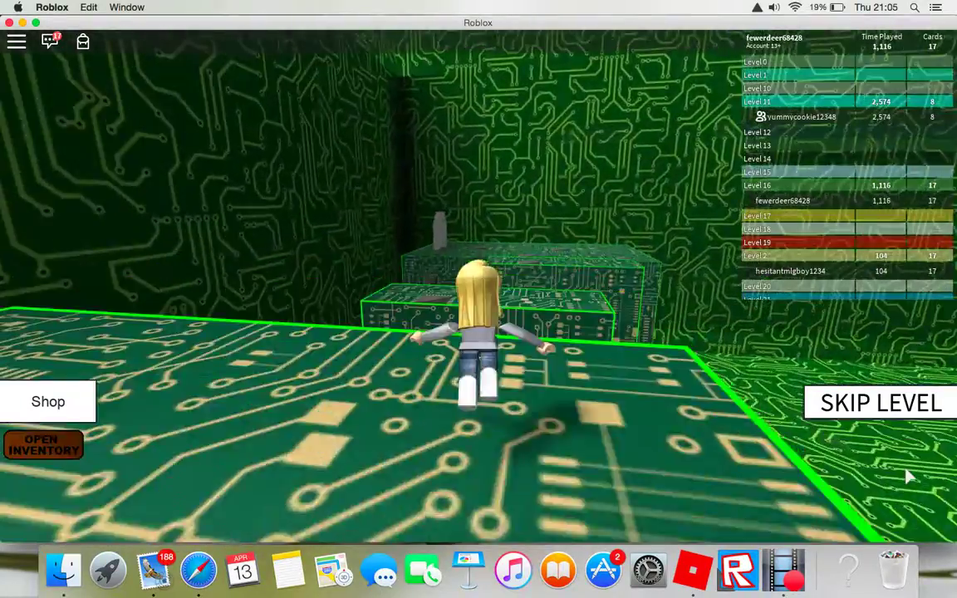
{"action": "key", "text": "w"}
{"action": "key", "text": "w"}
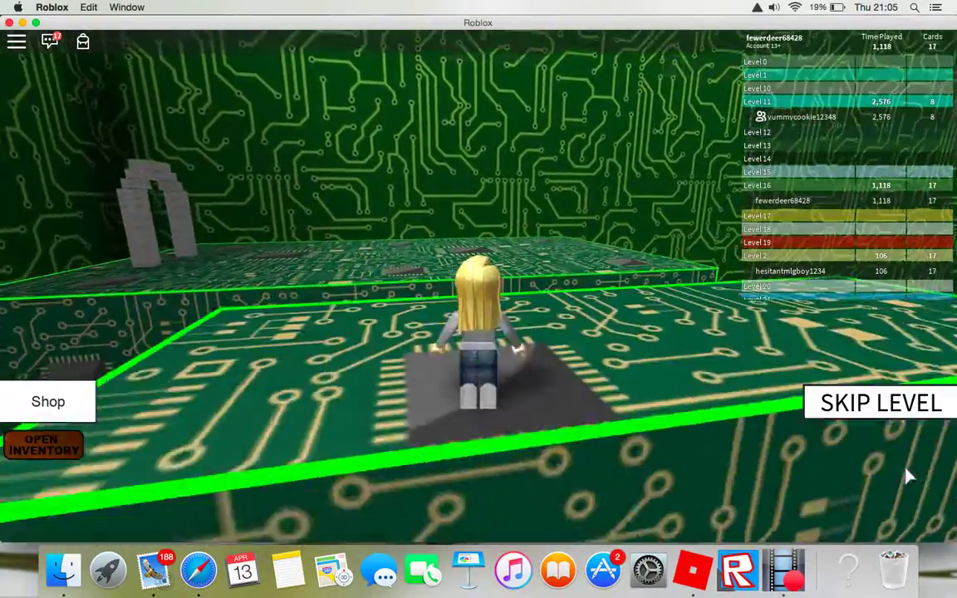
{"action": "key", "text": "w"}
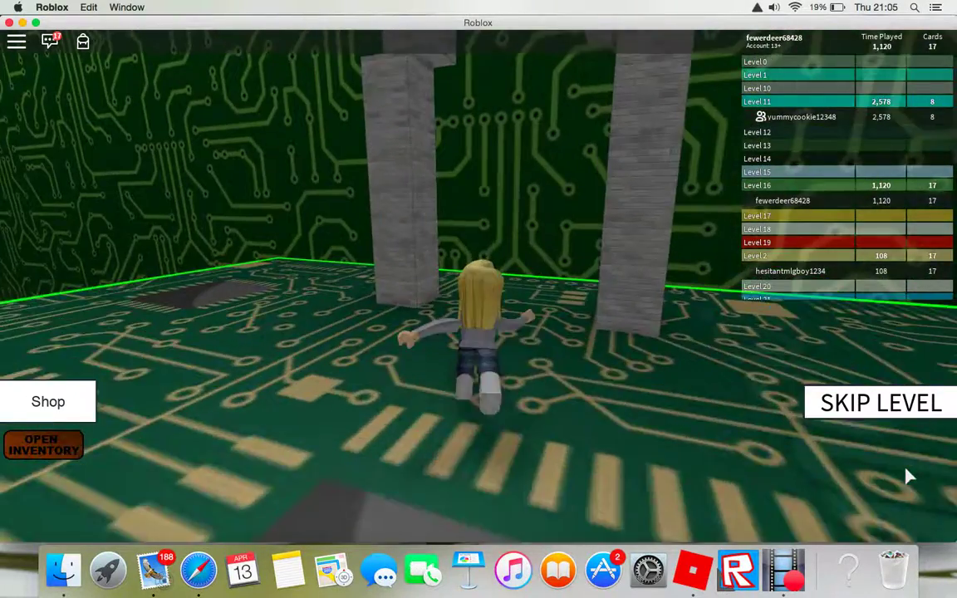